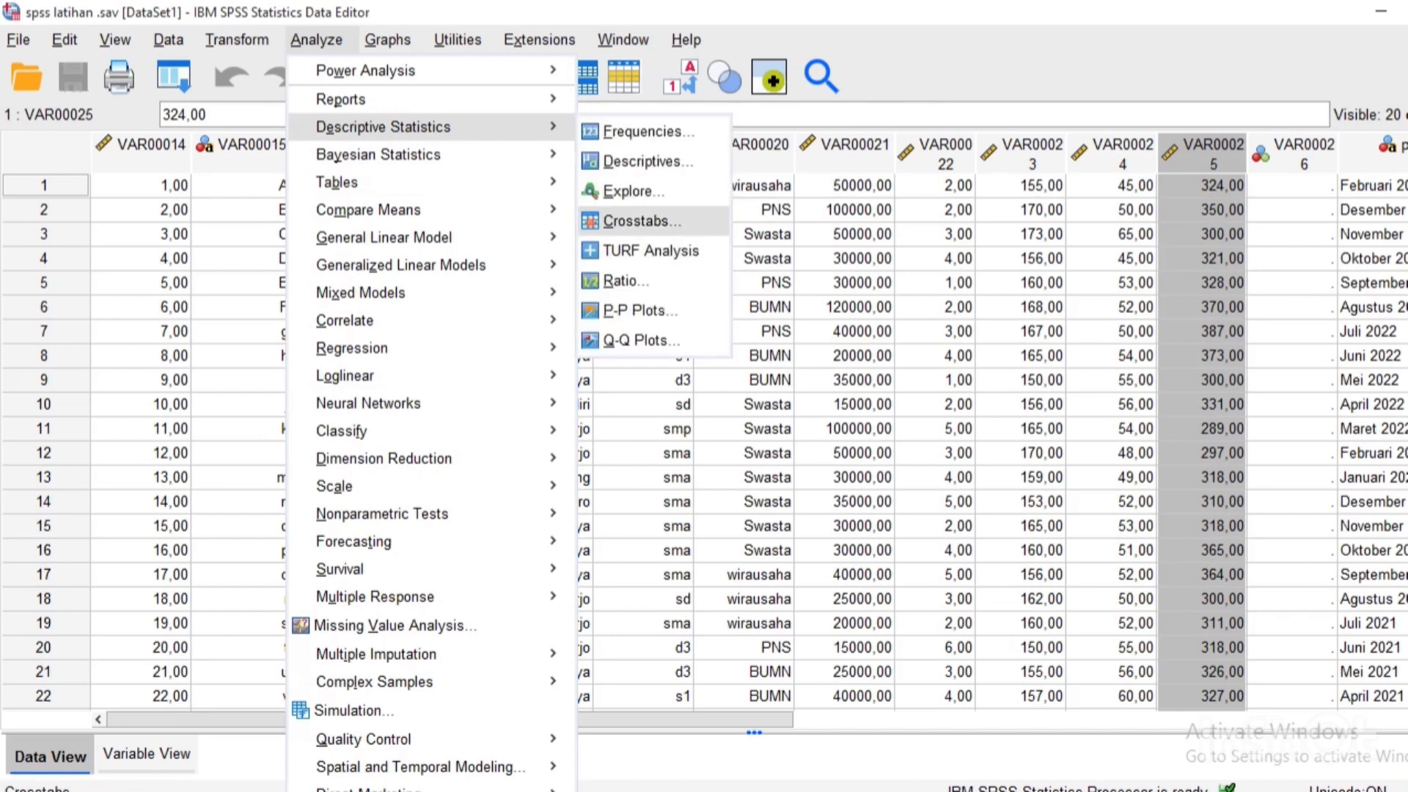
click(638, 221)
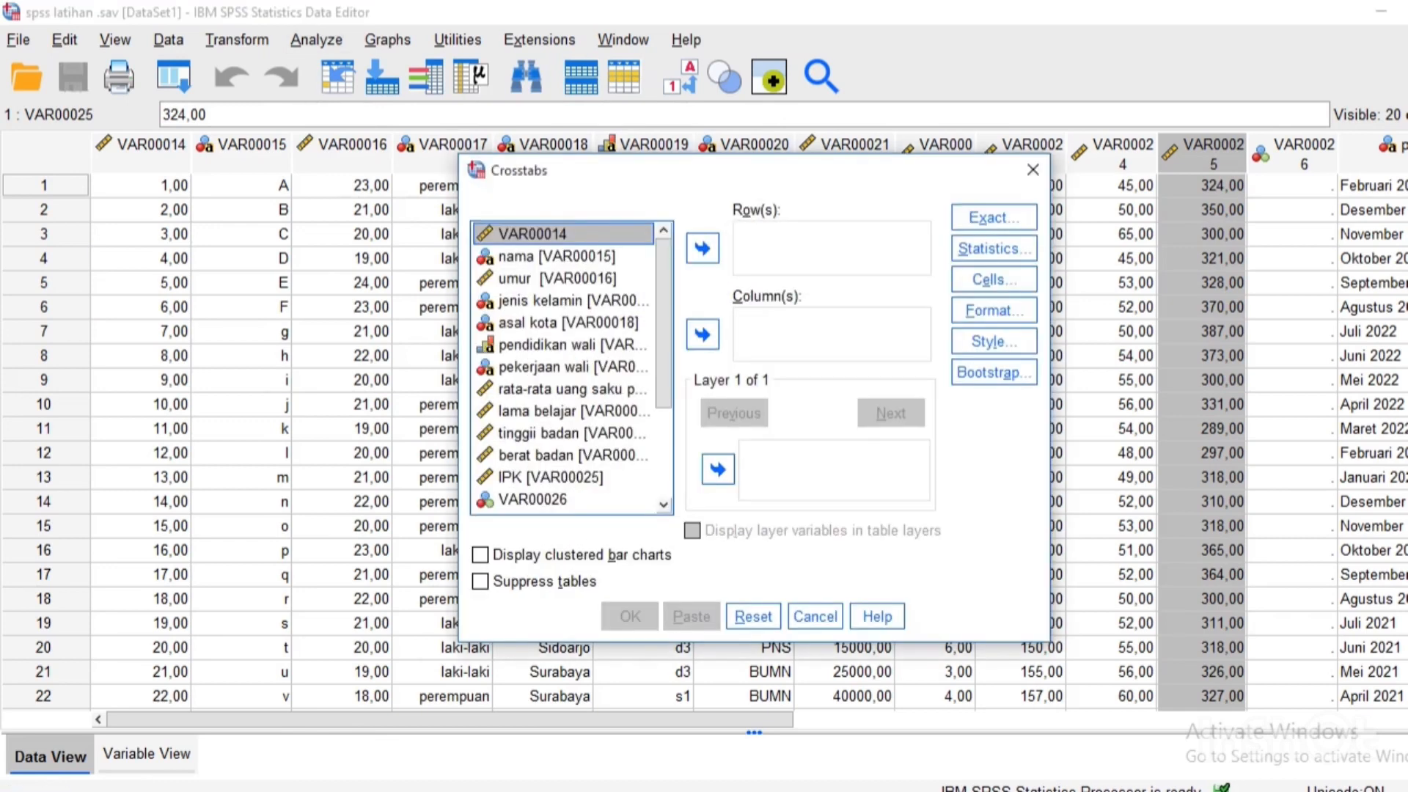
click(573, 367)
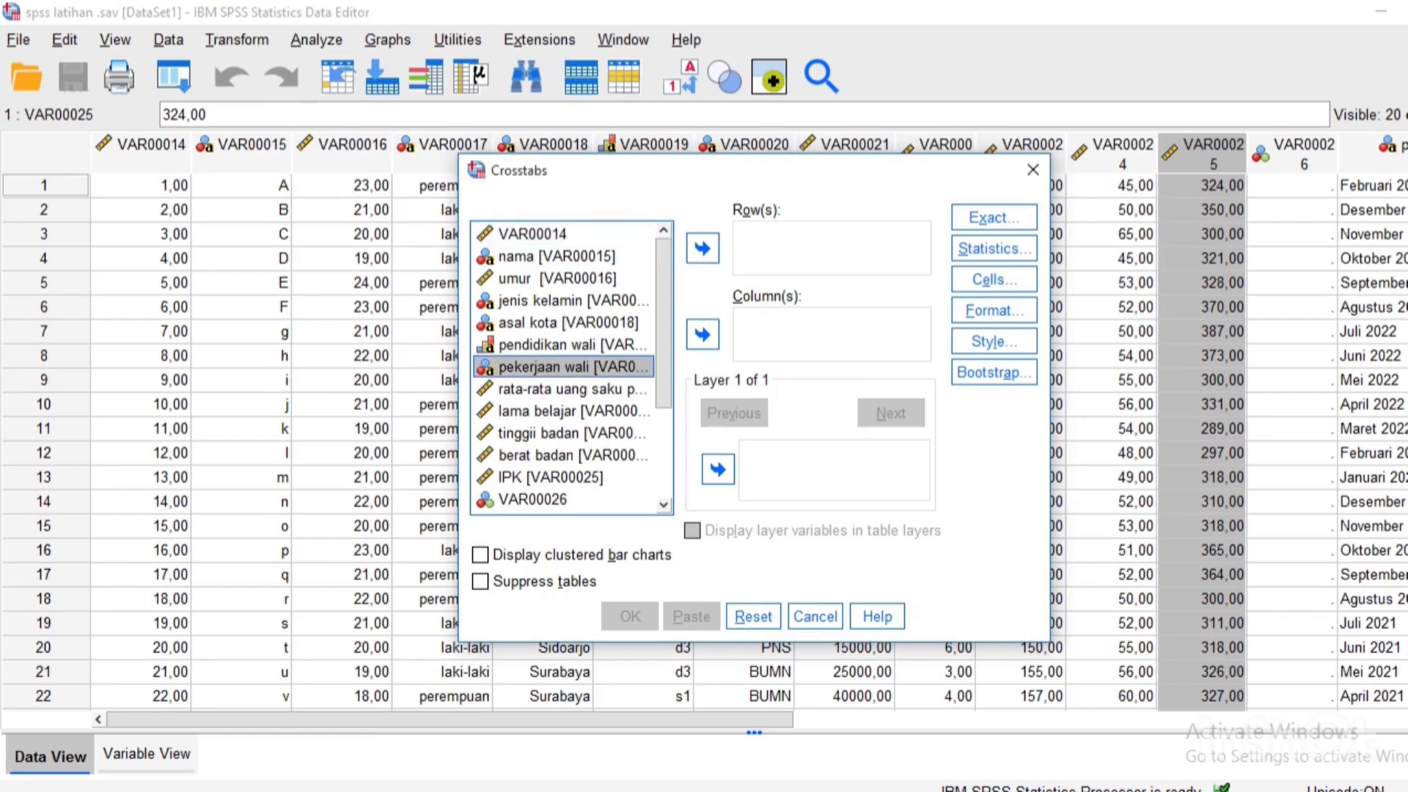
click(703, 248)
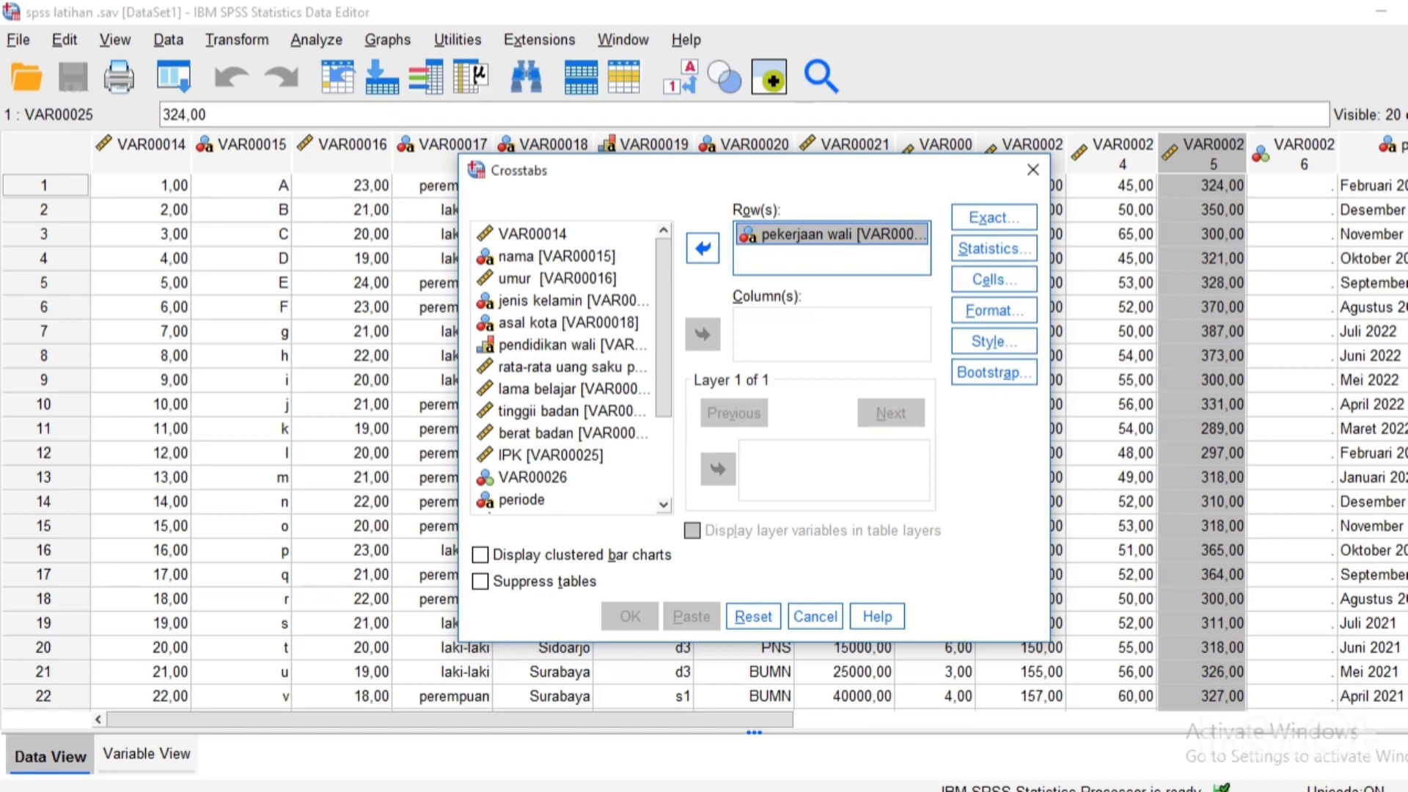
click(572, 345)
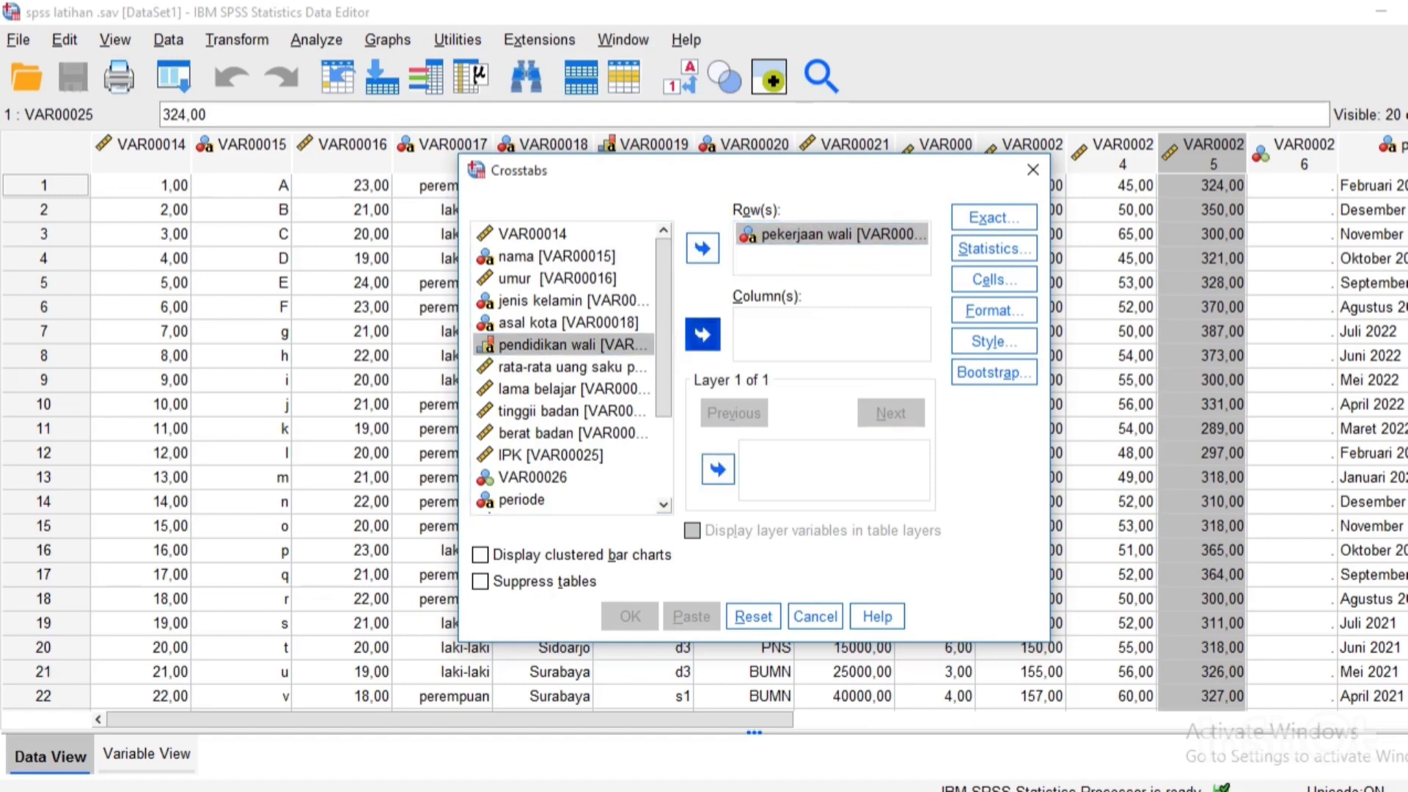
click(703, 335)
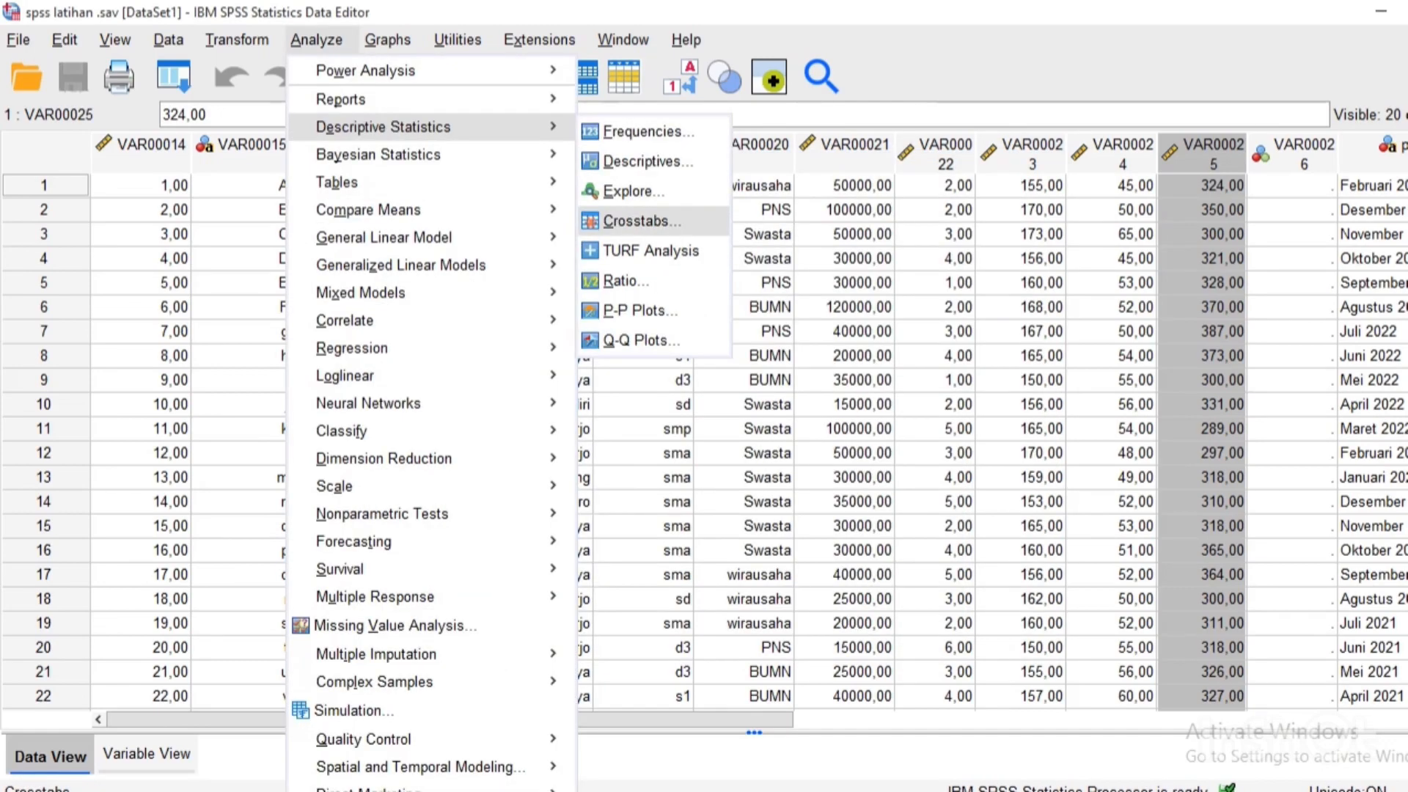
Run a Crosstabs analysis with pekerjaan wali in the rows and pendidikan wali in the columns, and review the output tables.
click(641, 220)
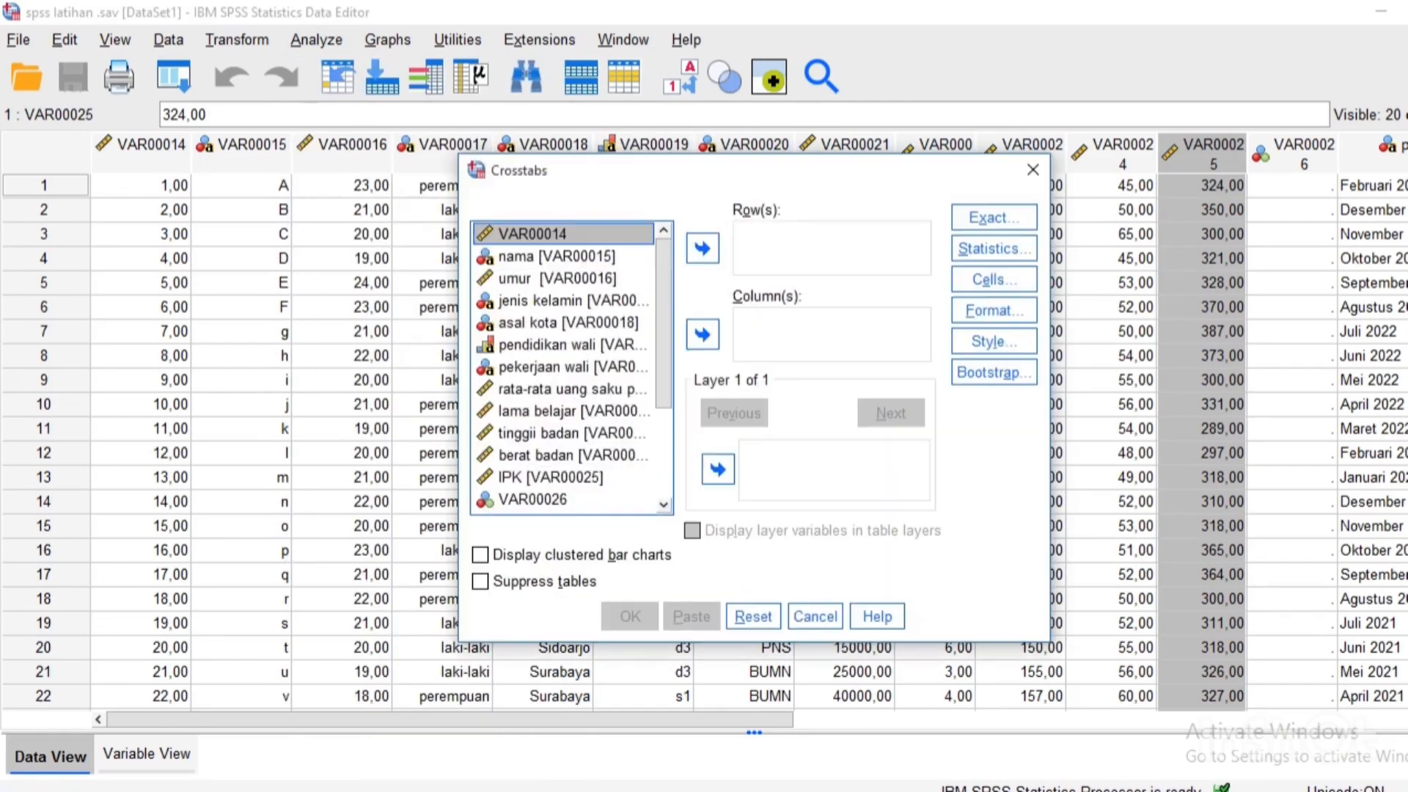
click(572, 367)
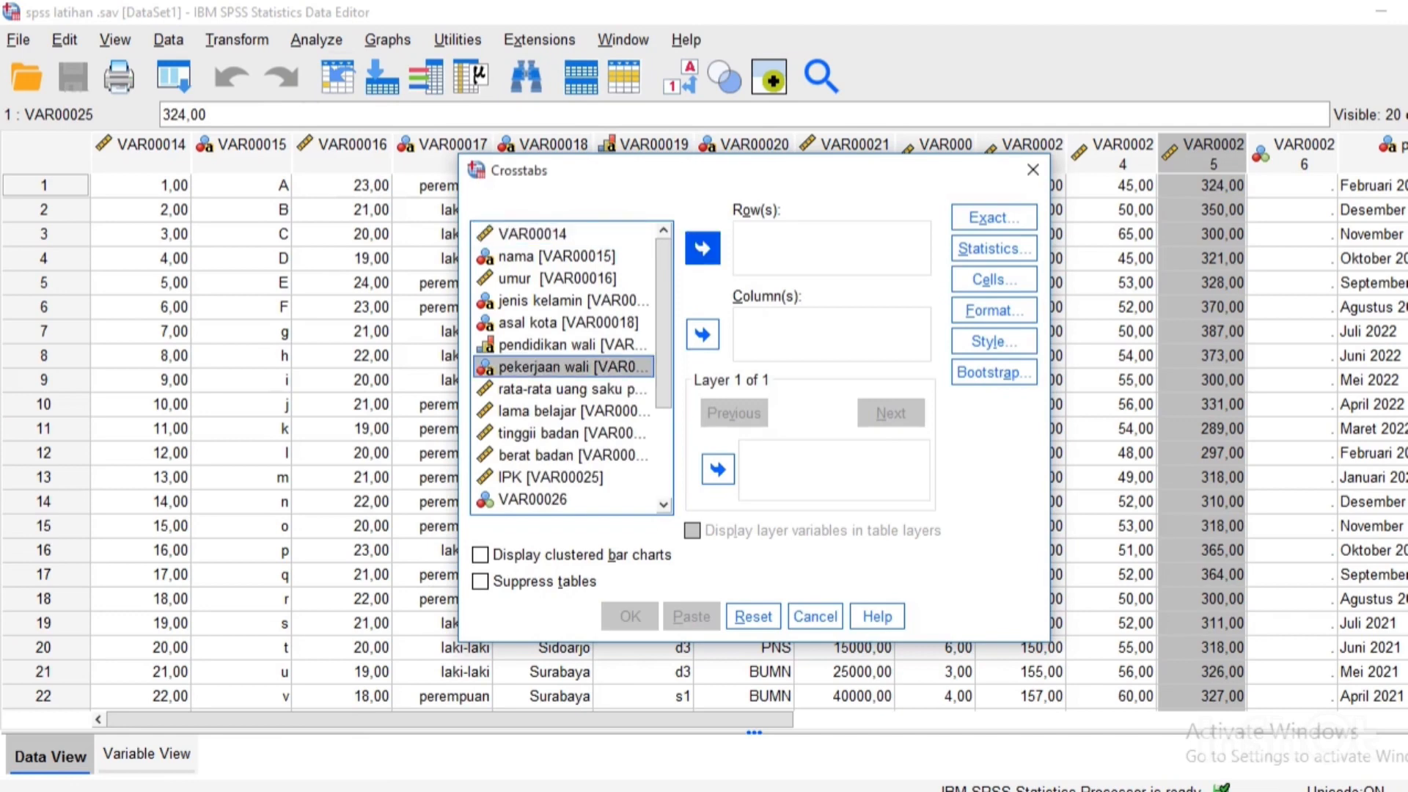
click(703, 248)
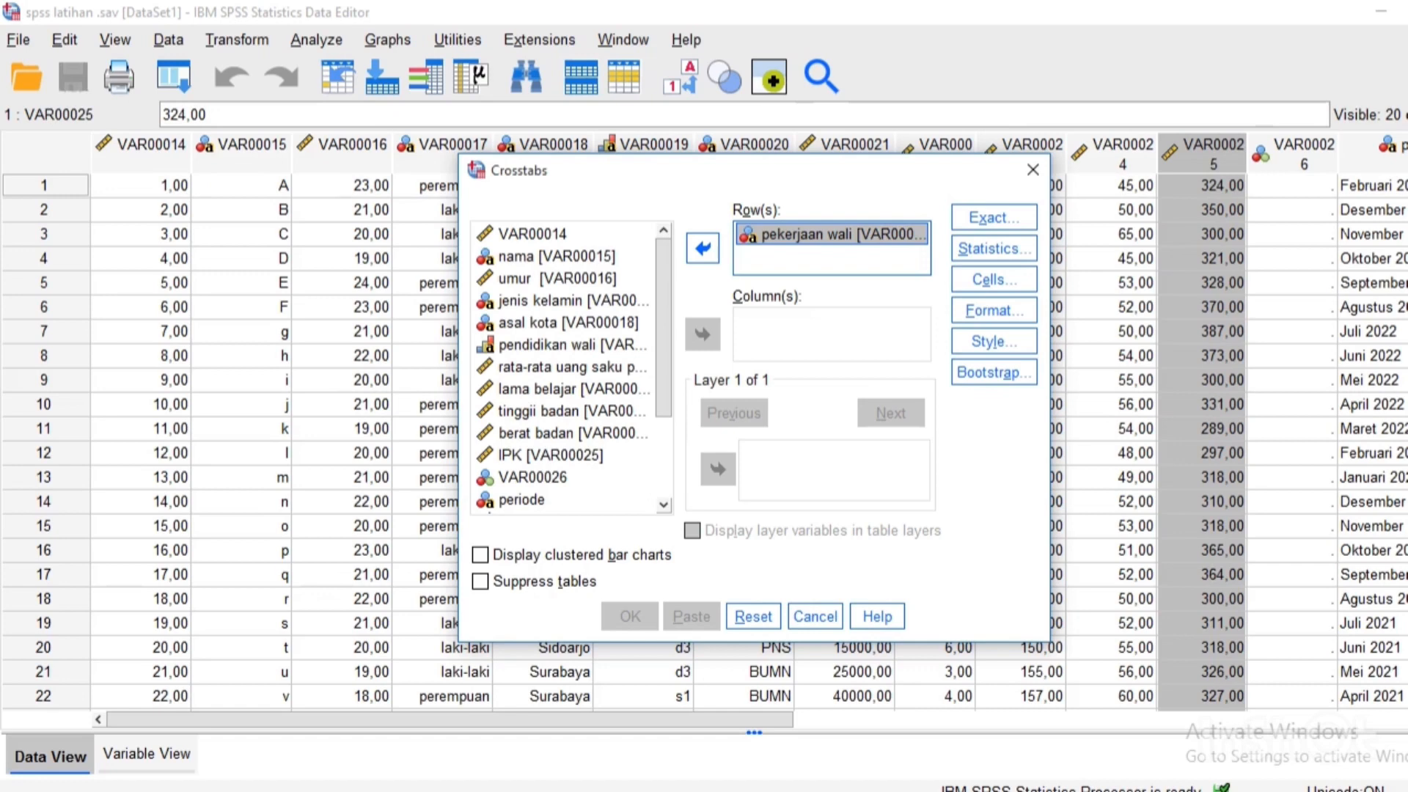
click(573, 344)
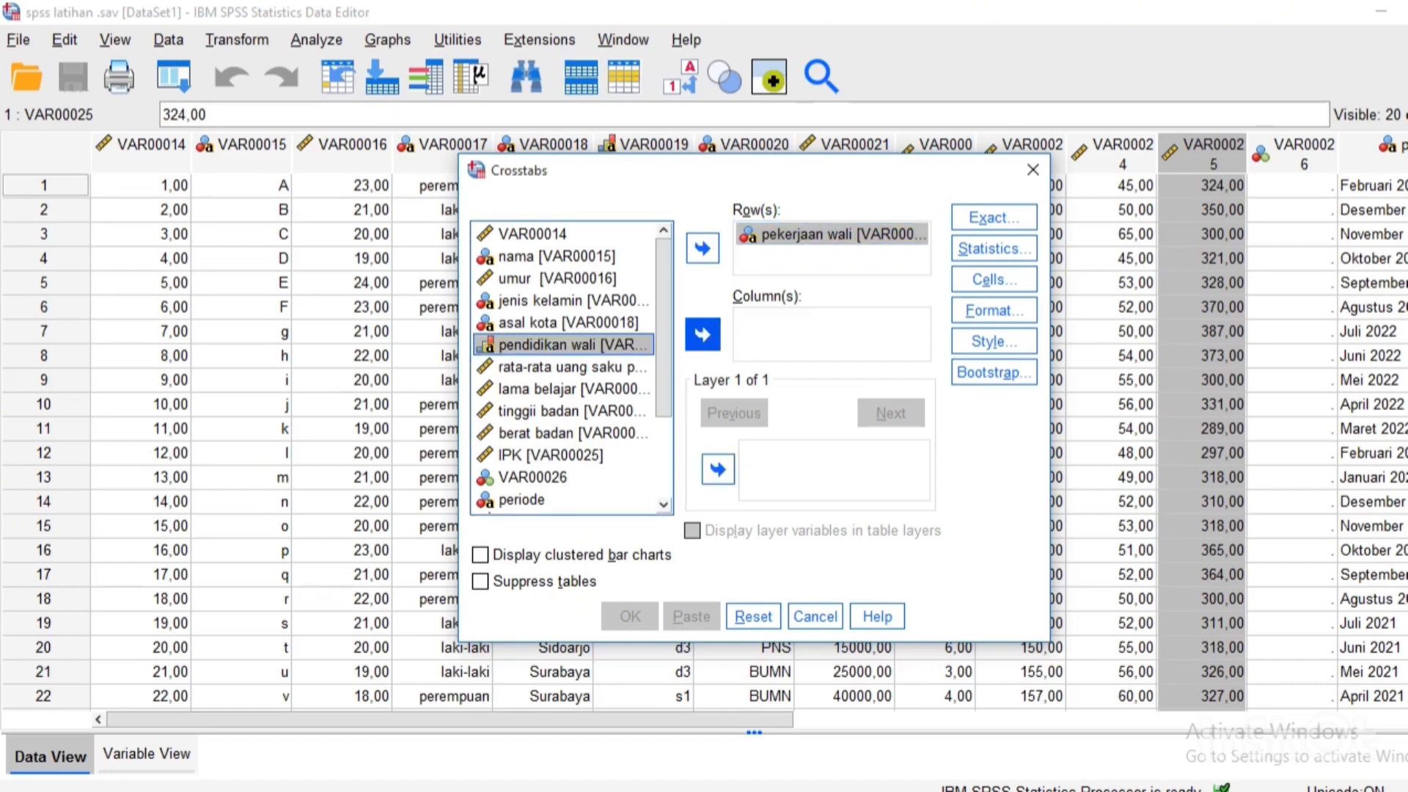
click(703, 335)
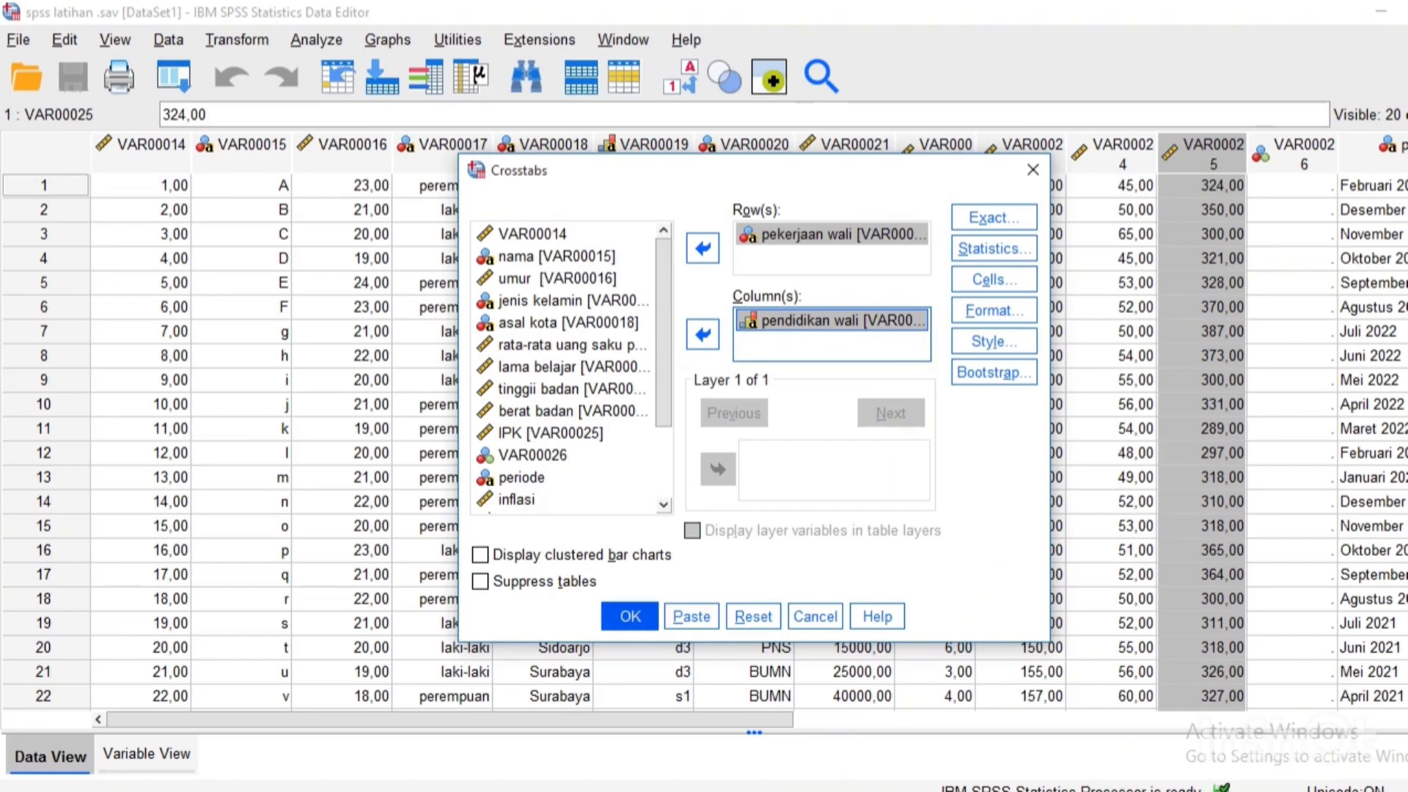
click(630, 617)
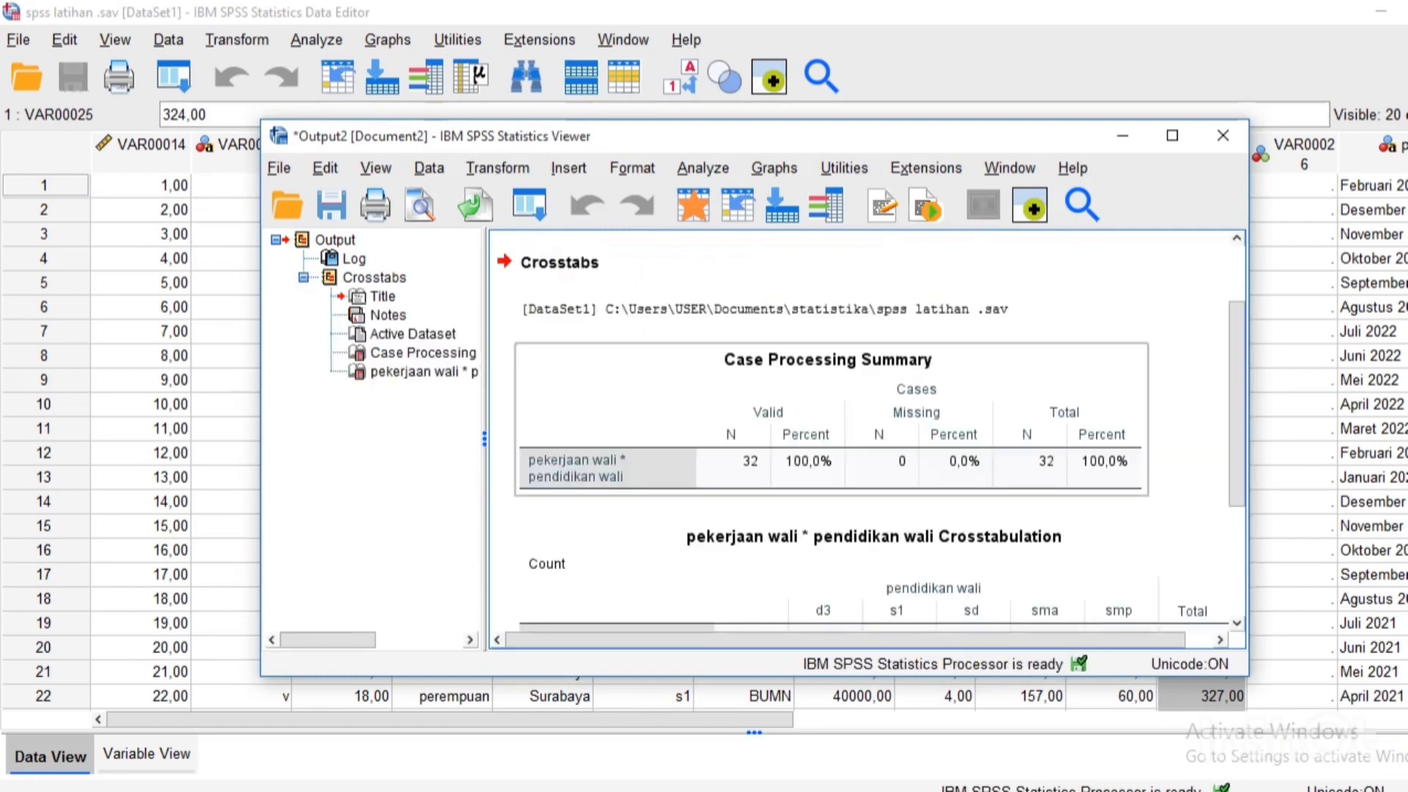
scroll(865, 440, down, 3)
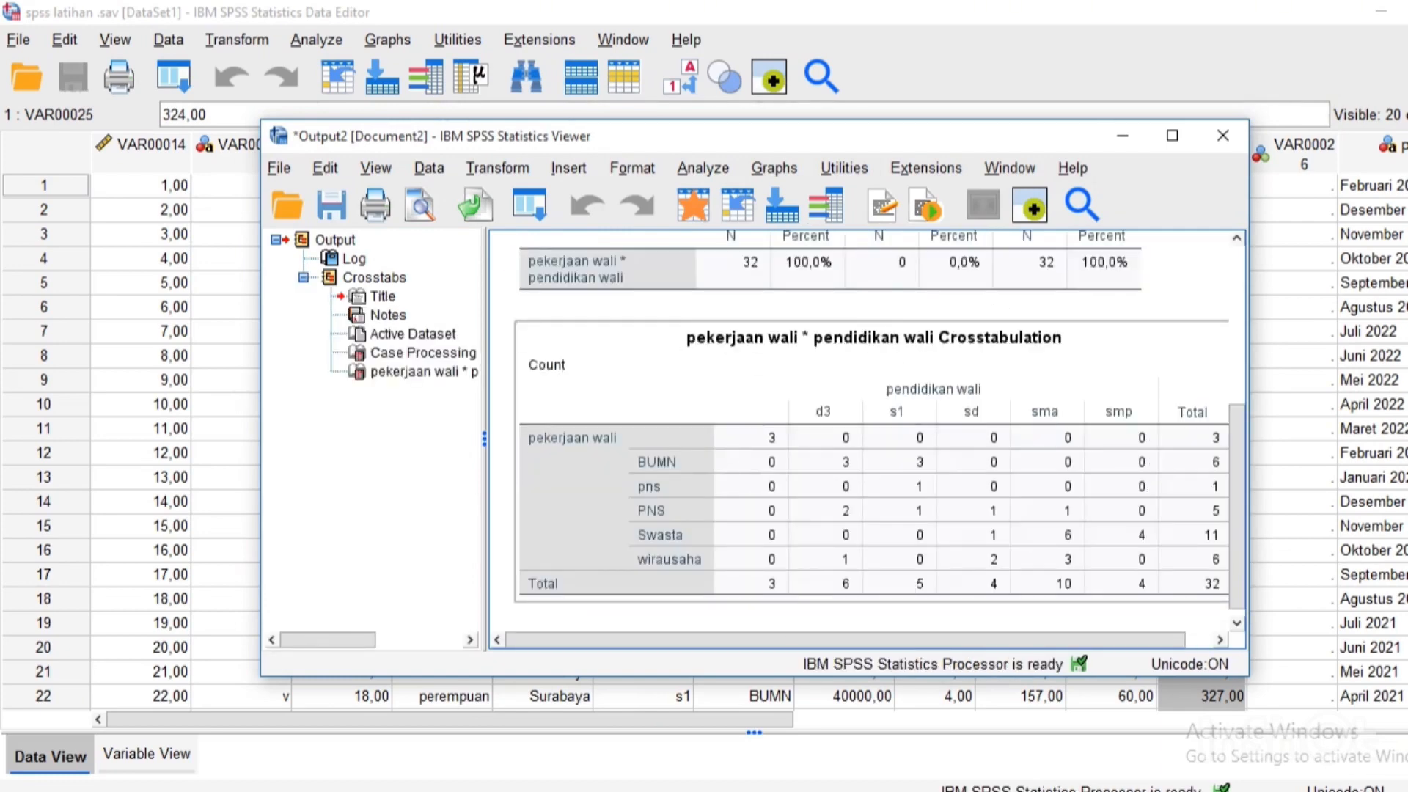
scroll(788, 440, up, 5)
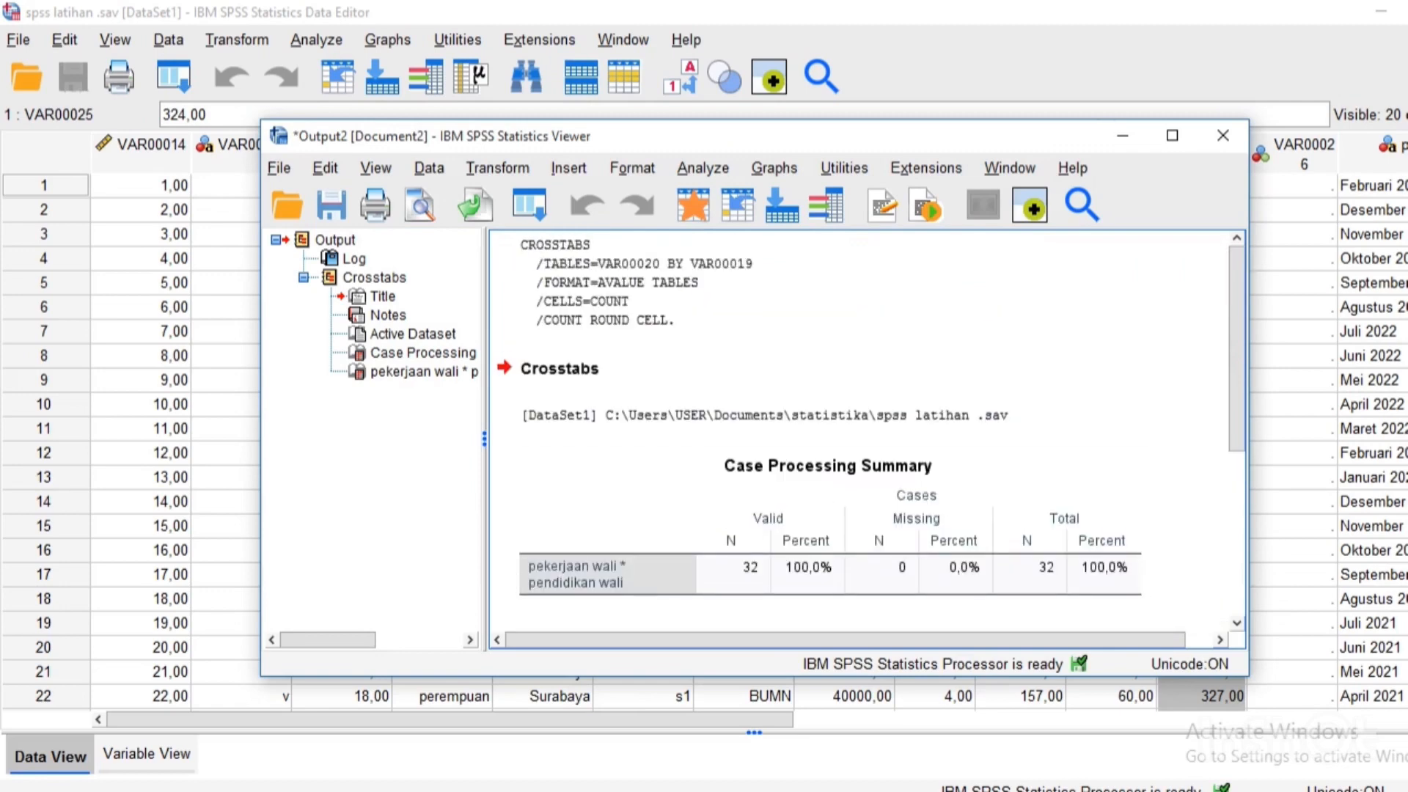
Start defining a simple legacy bar chart from the dataset using summaries for groups of cases.
click(227, 283)
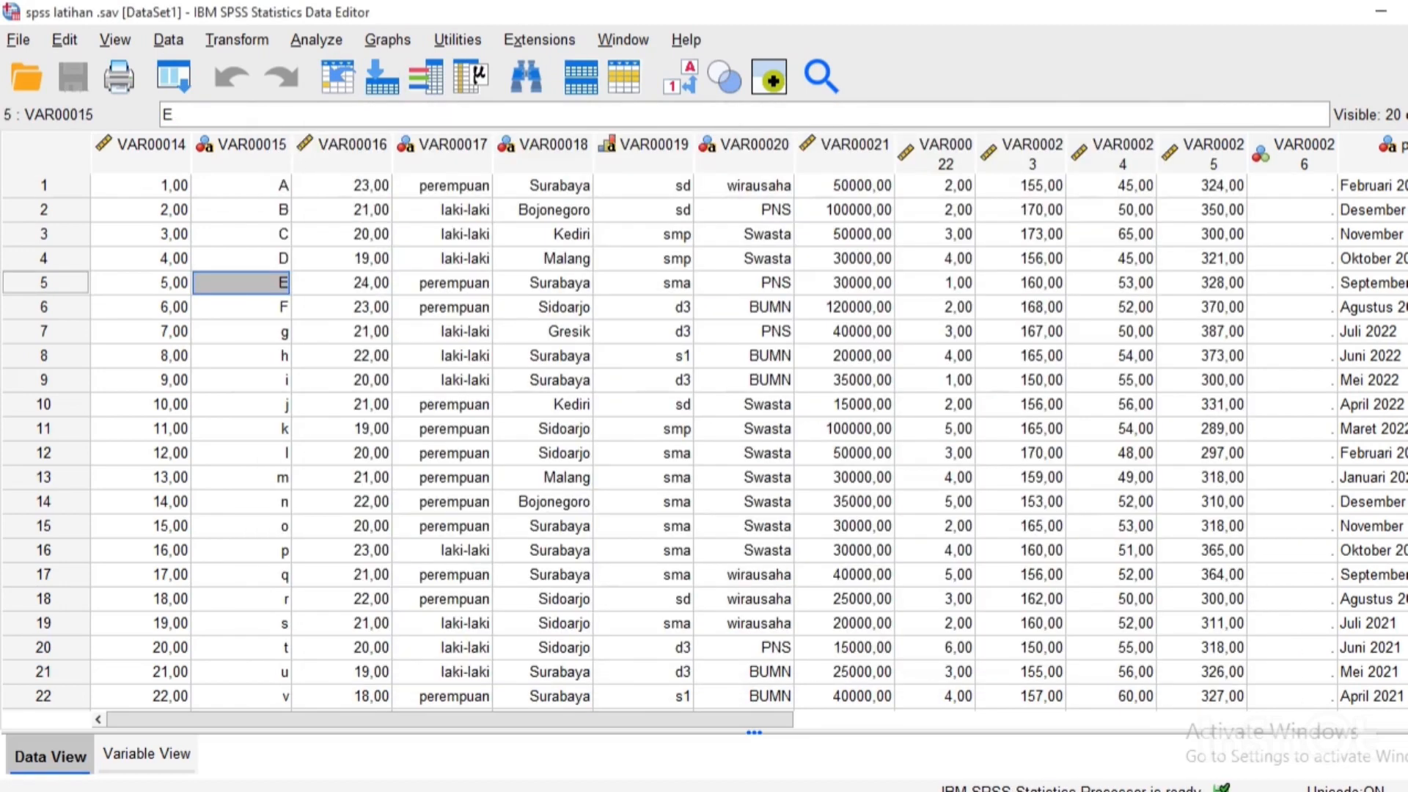
click(387, 39)
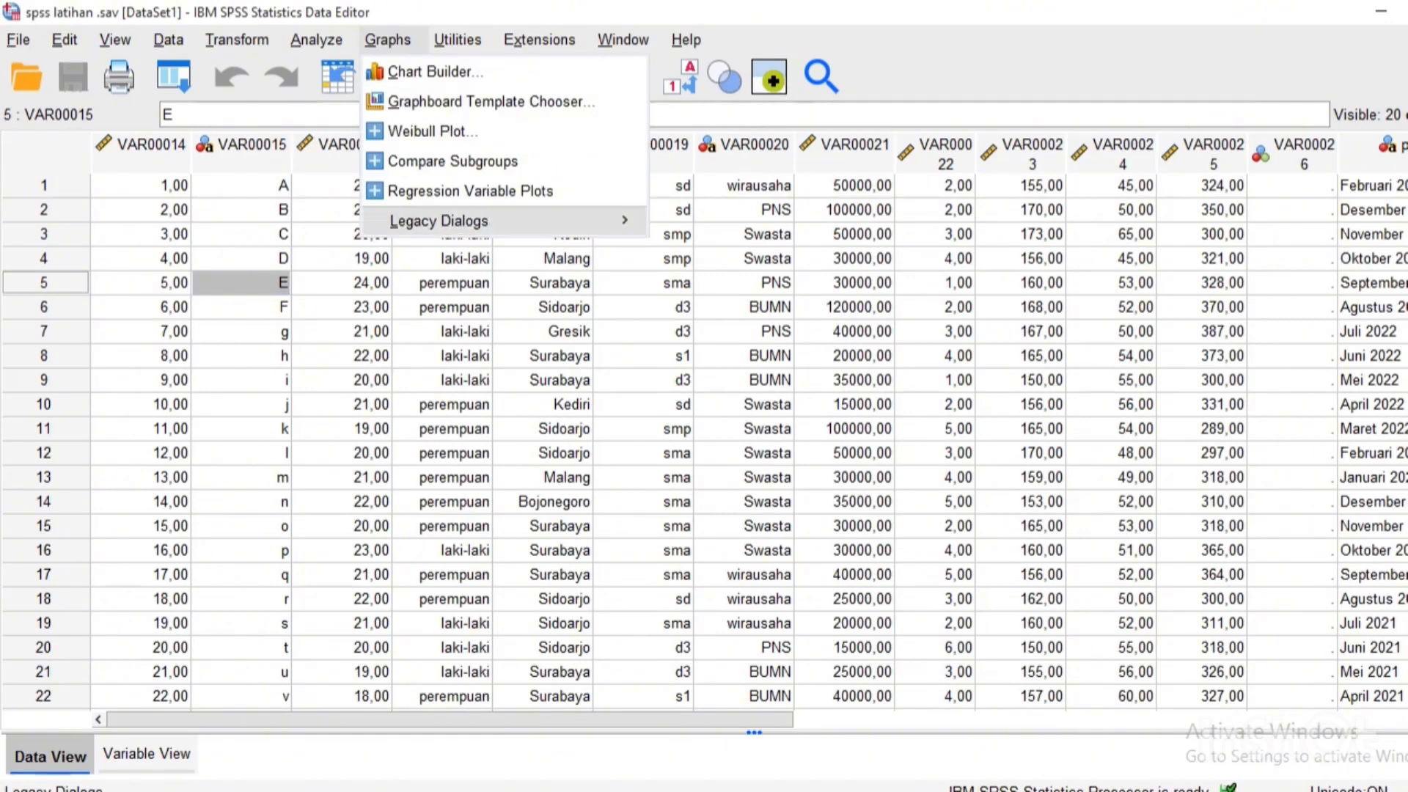
mouse_move(514, 220)
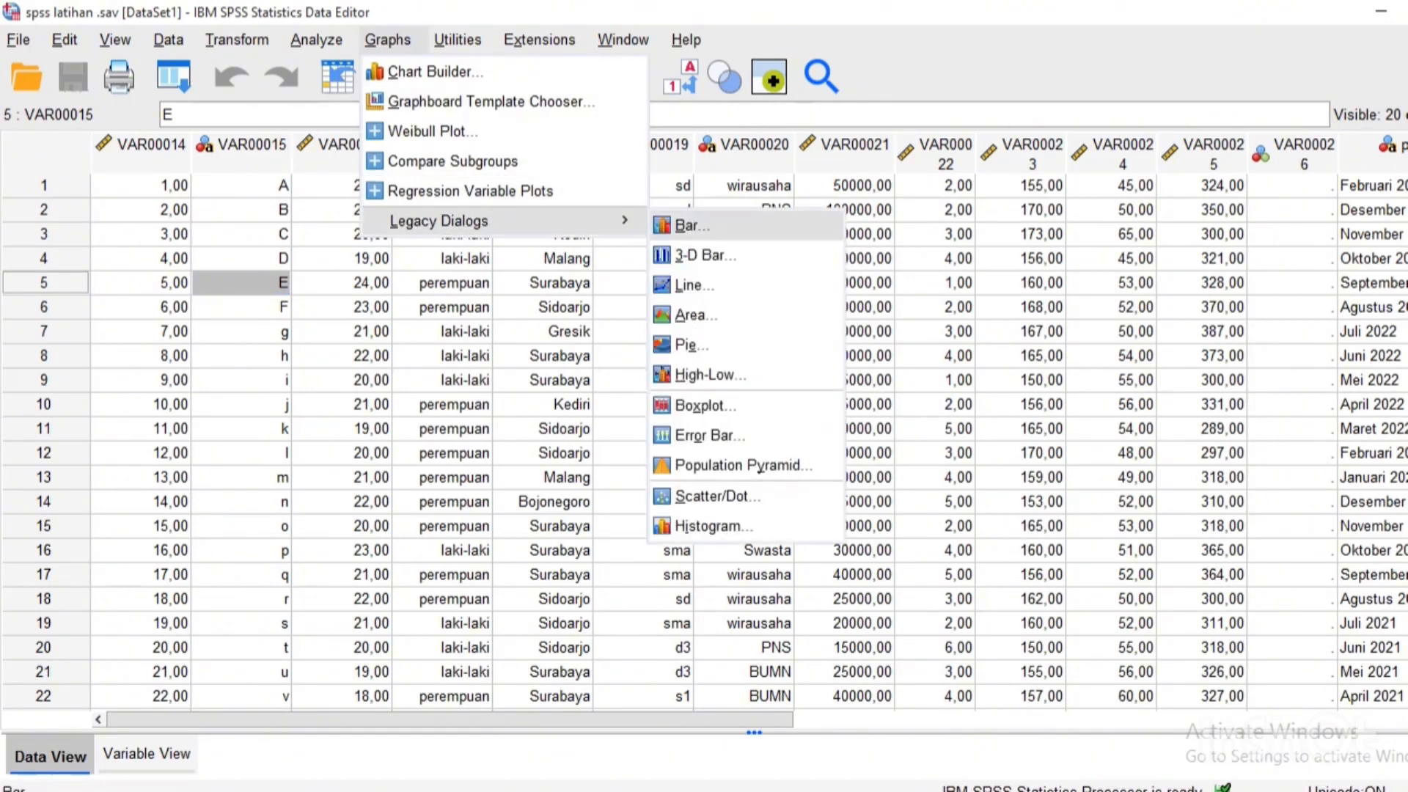
click(692, 226)
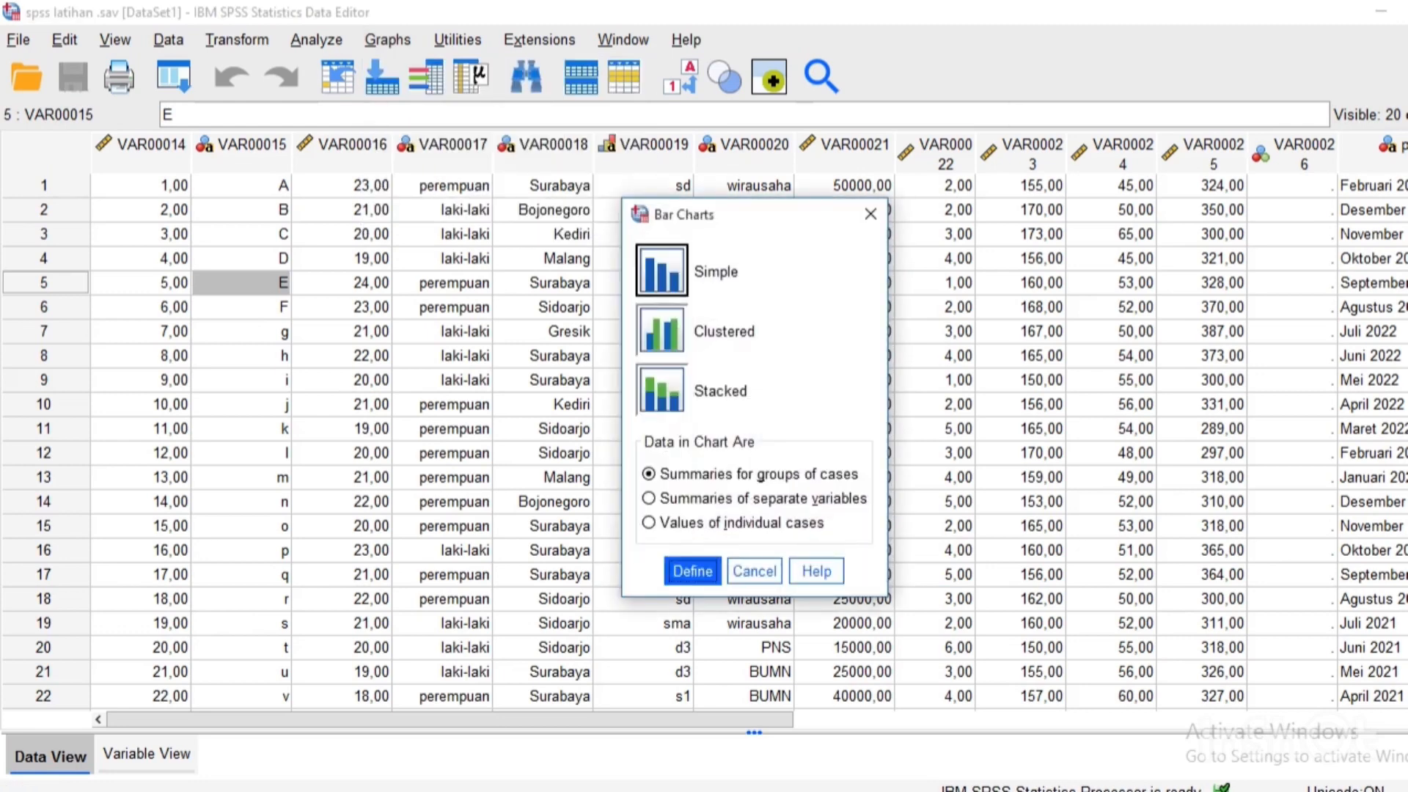
key(Return)
Try to have the bars represent the mean of the rata-rata uang saku variable.
click(555, 258)
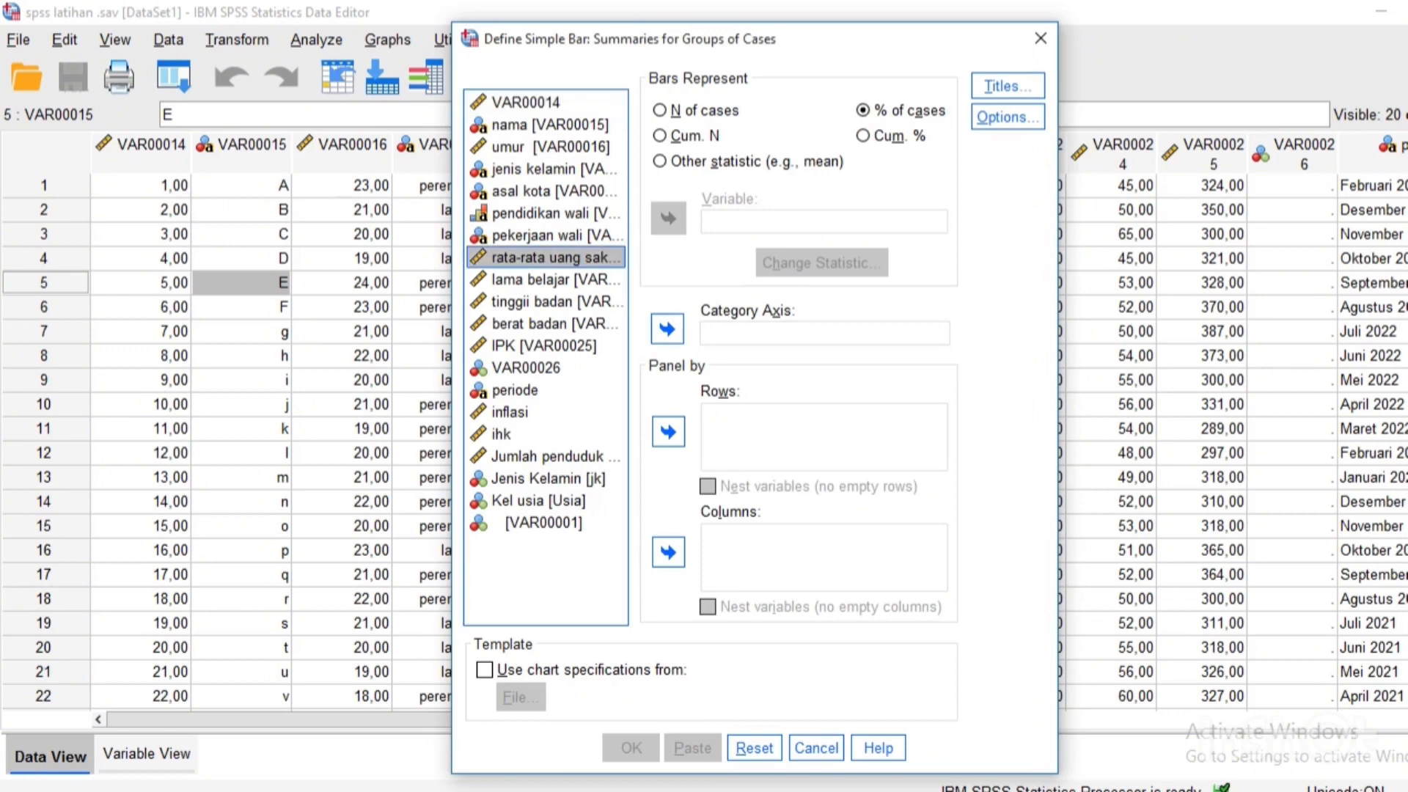
click(824, 222)
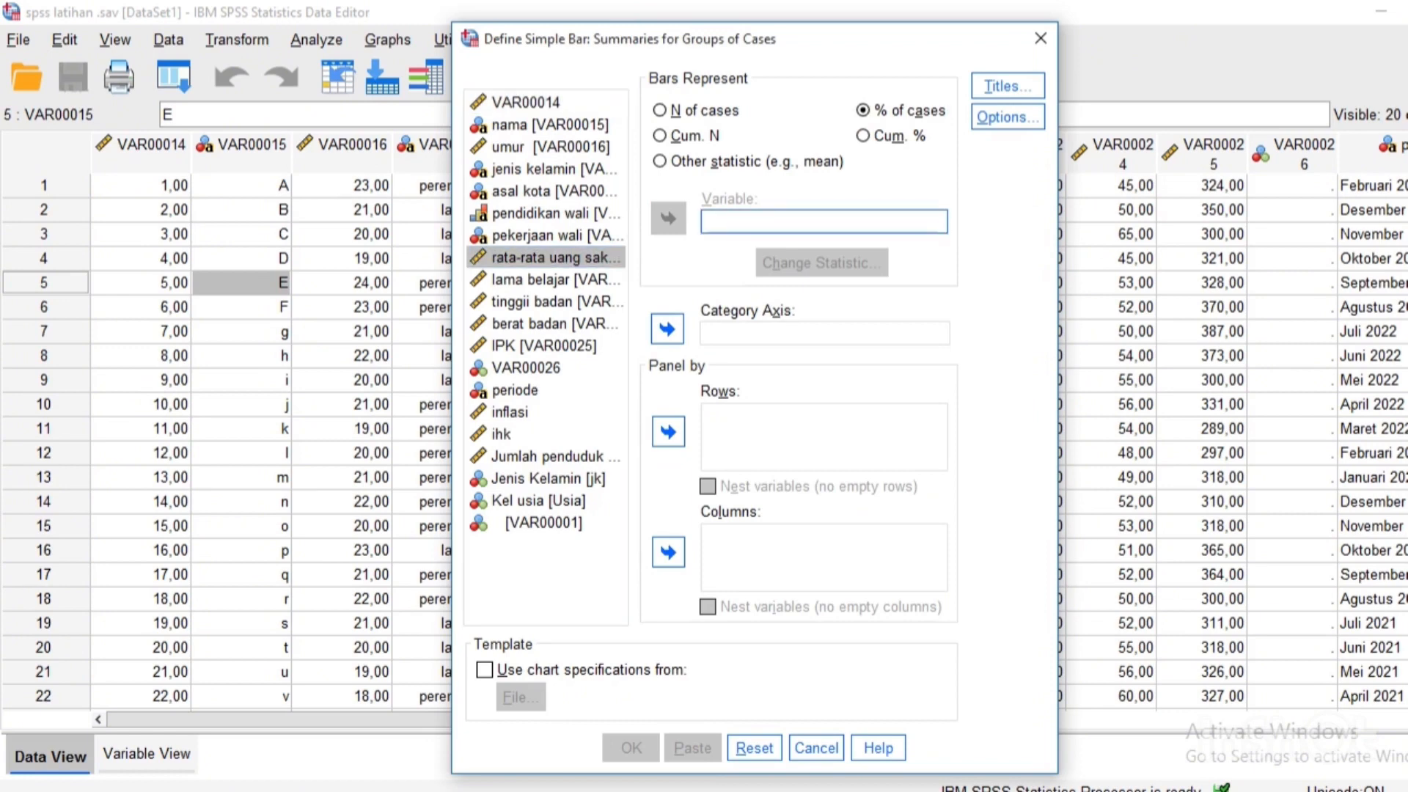
click(660, 161)
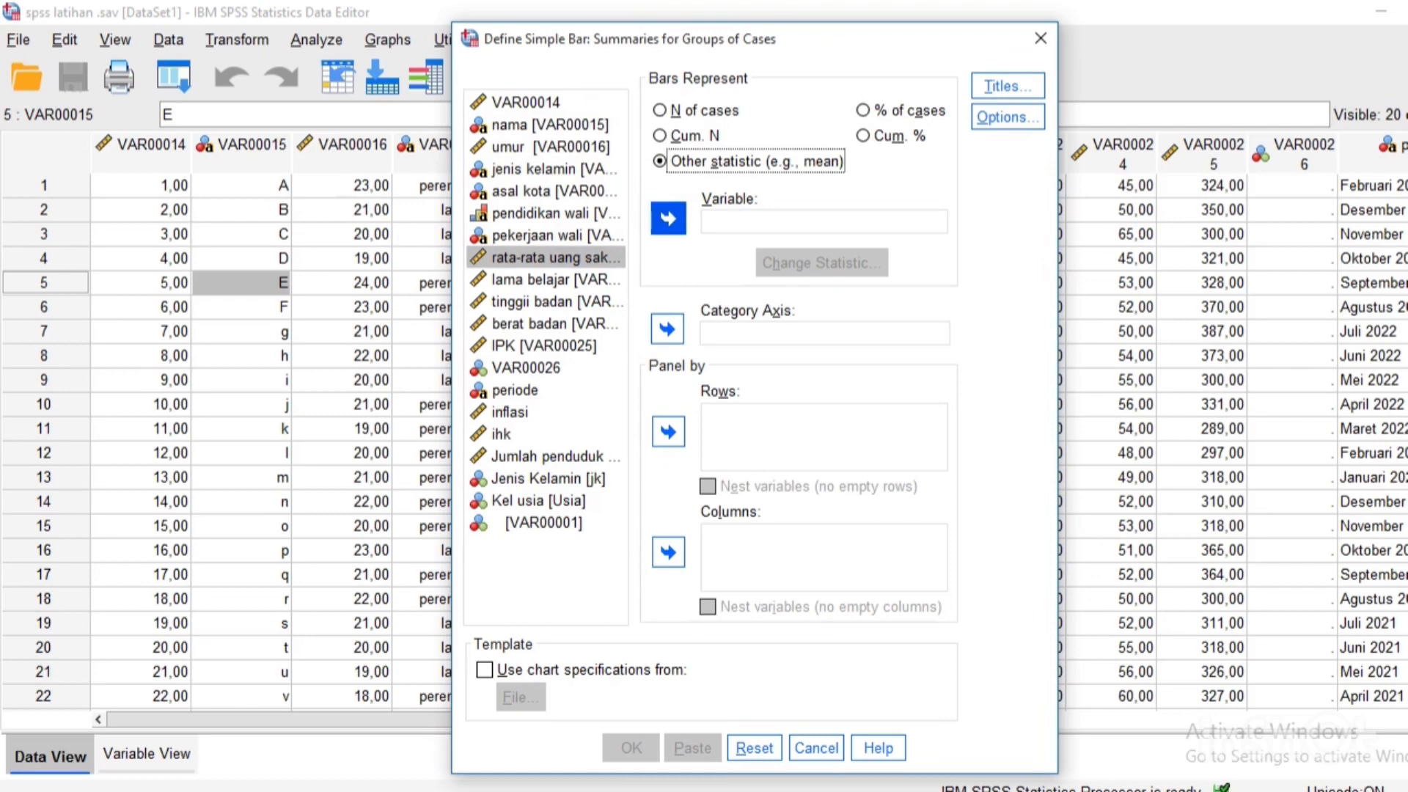
click(669, 218)
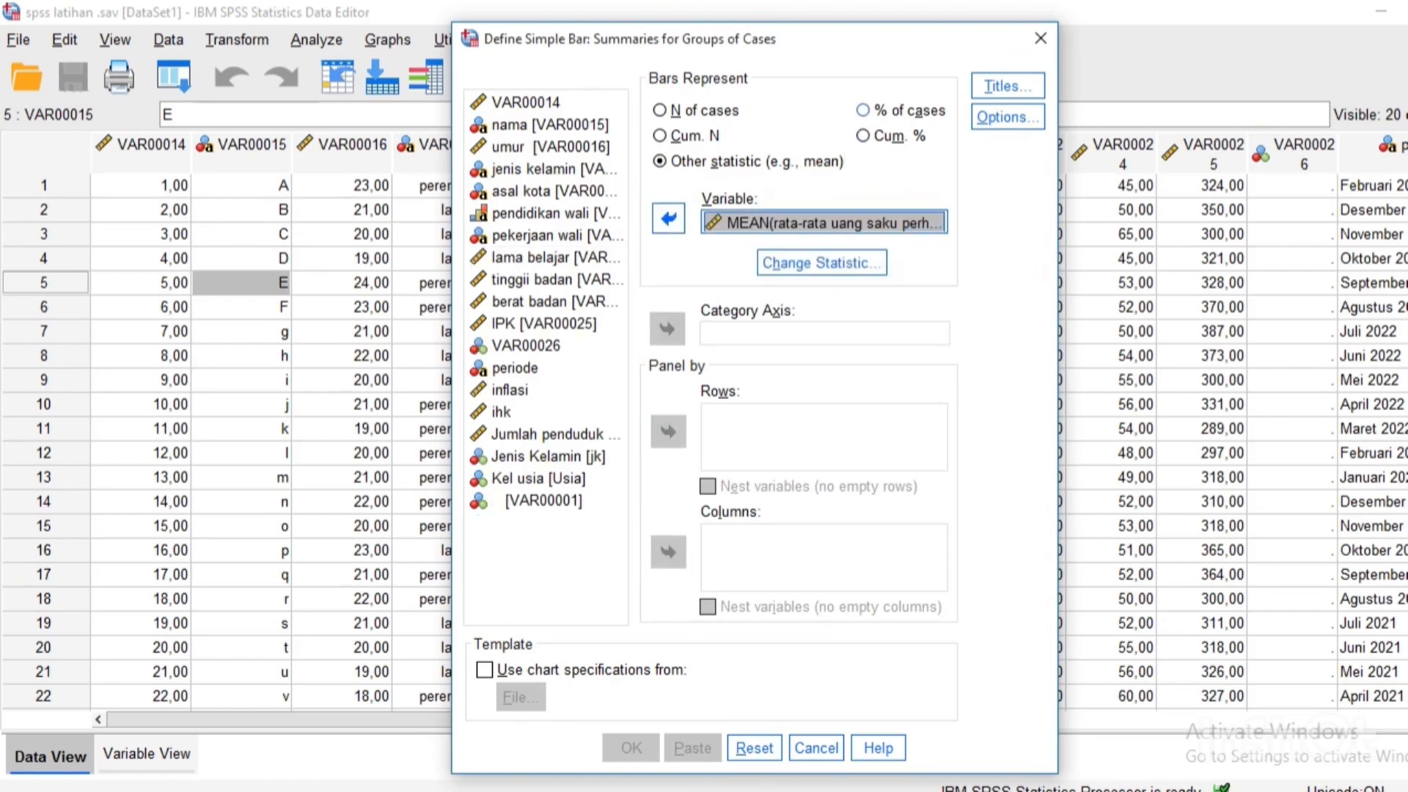
Generate the simple bar chart showing % of cases with jenis kelamin as the category axis, and review the chart.
click(863, 111)
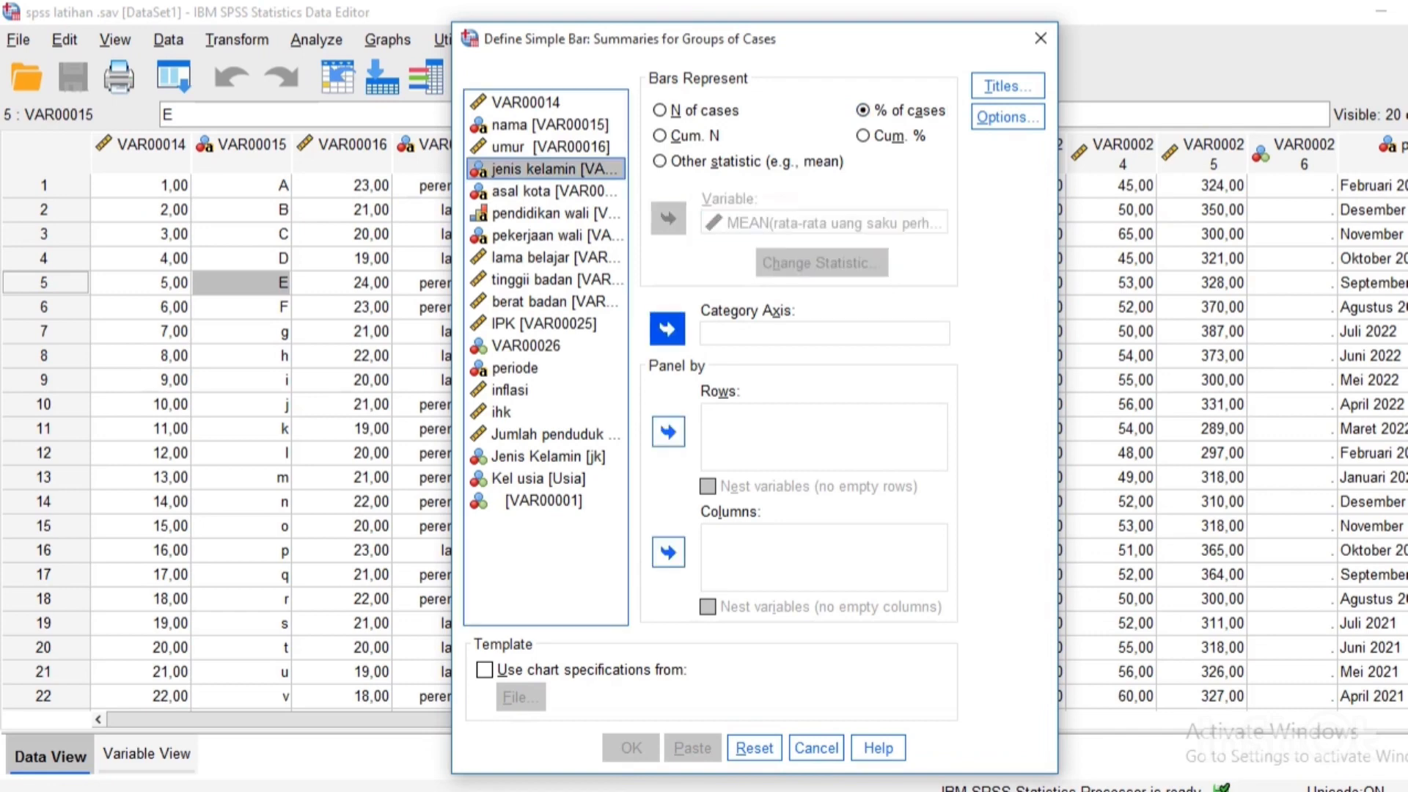
click(666, 329)
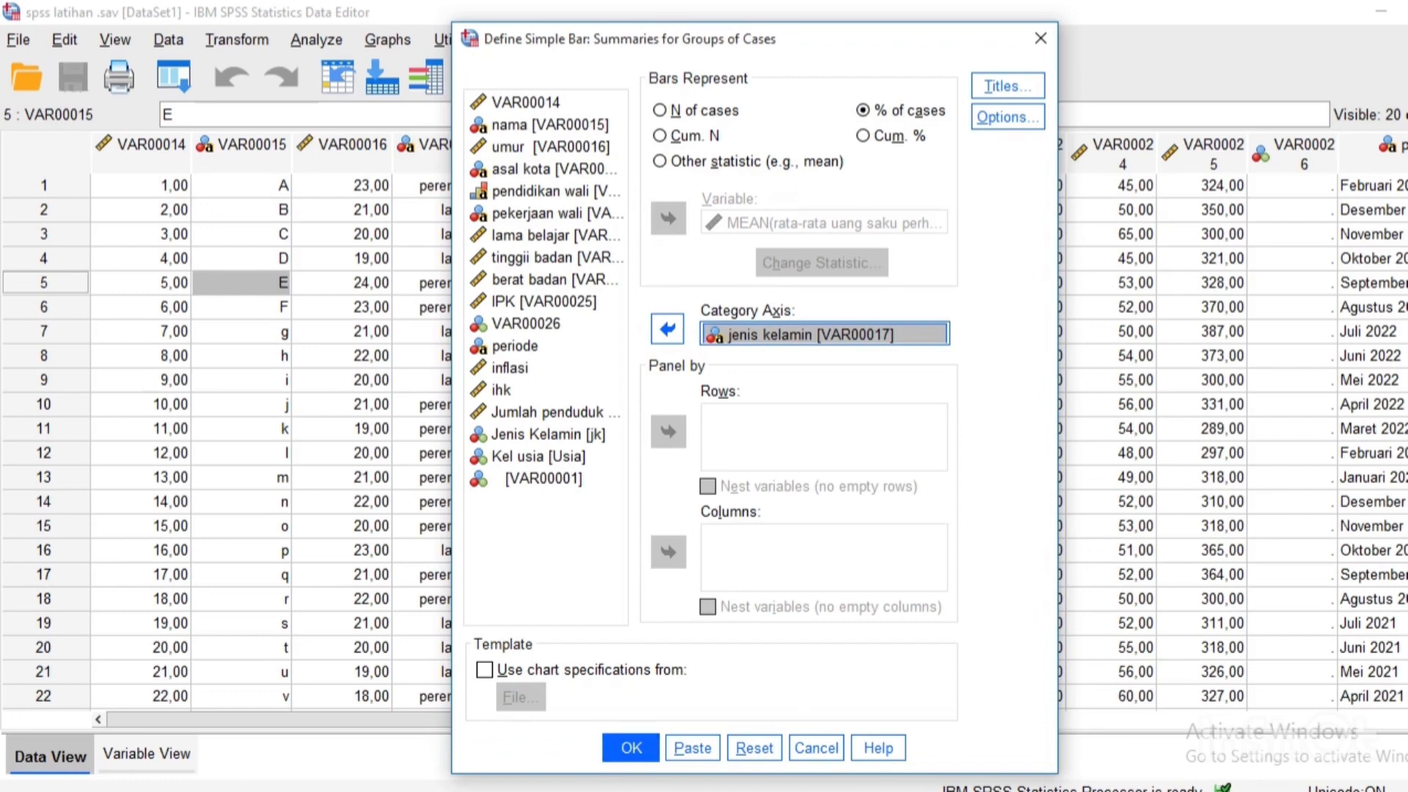
click(631, 748)
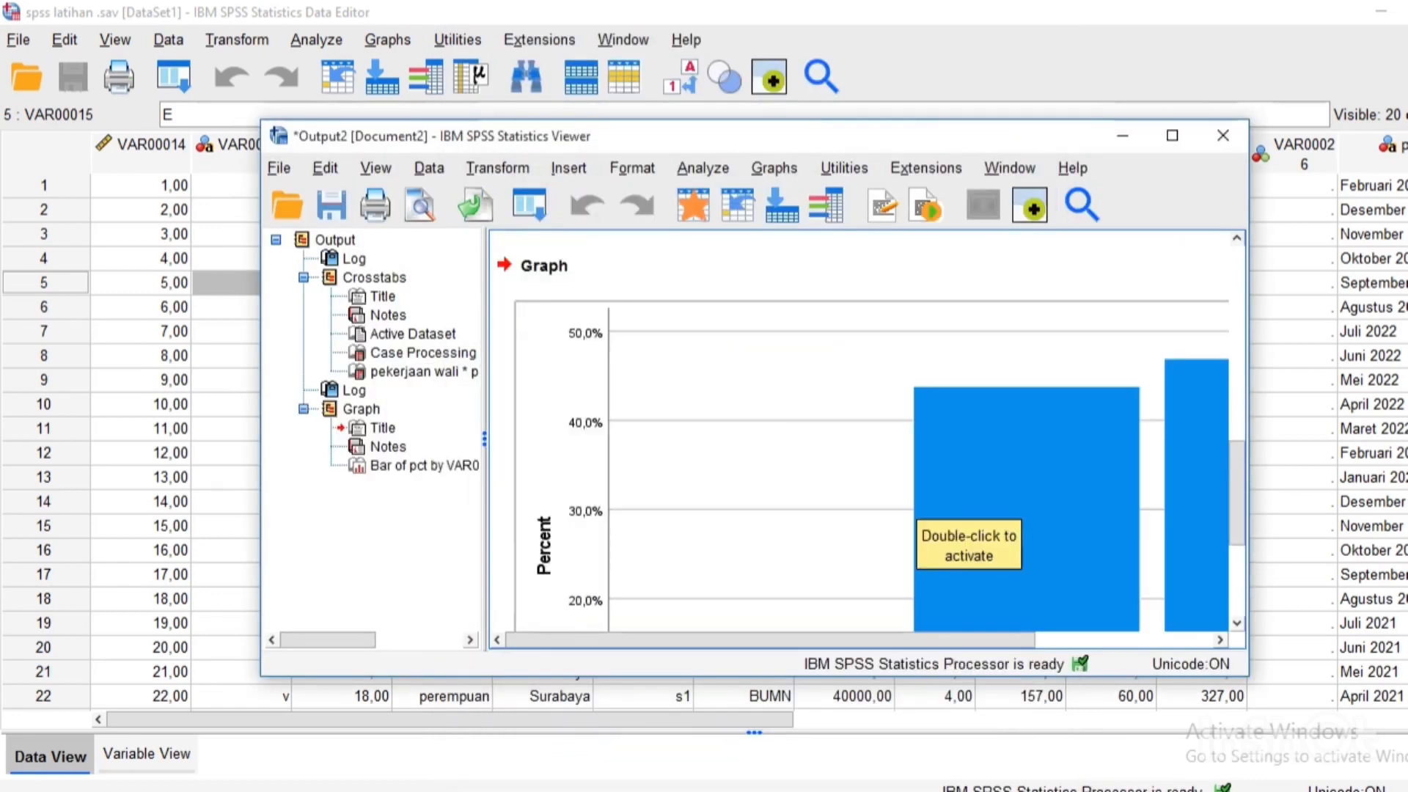
scroll(917, 507, down, 2)
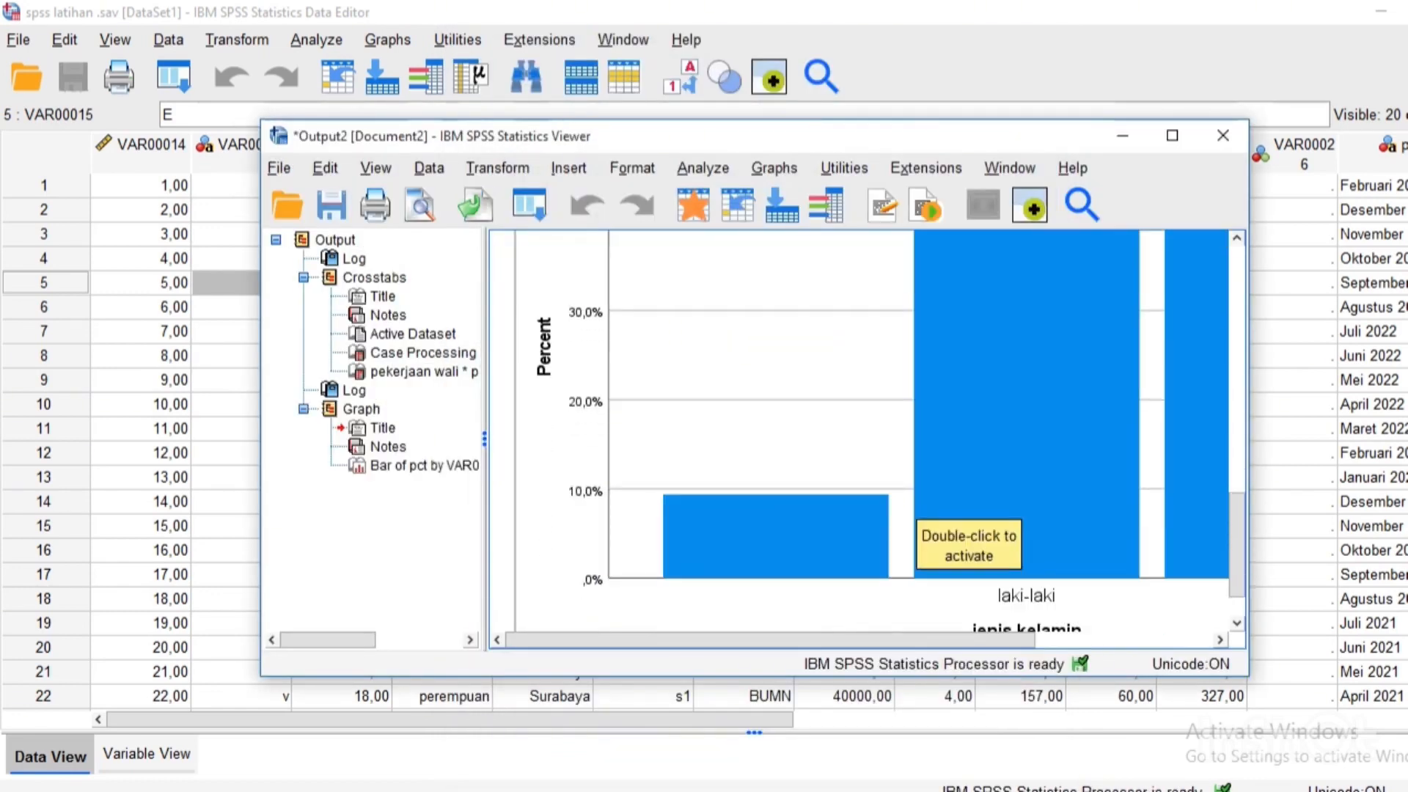
scroll(858, 433, right, 5)
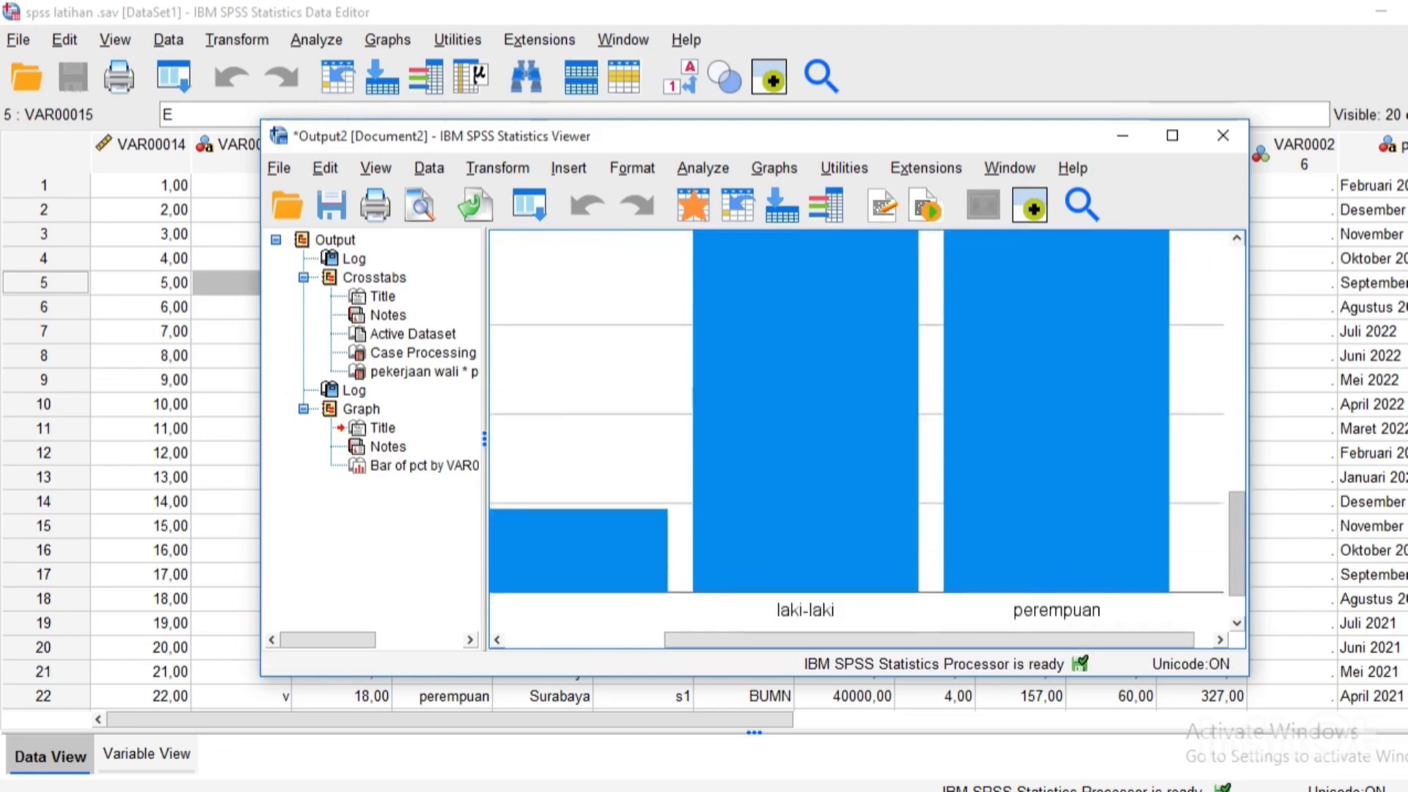
scroll(858, 433, up, 2)
scroll(866, 433, down, 3)
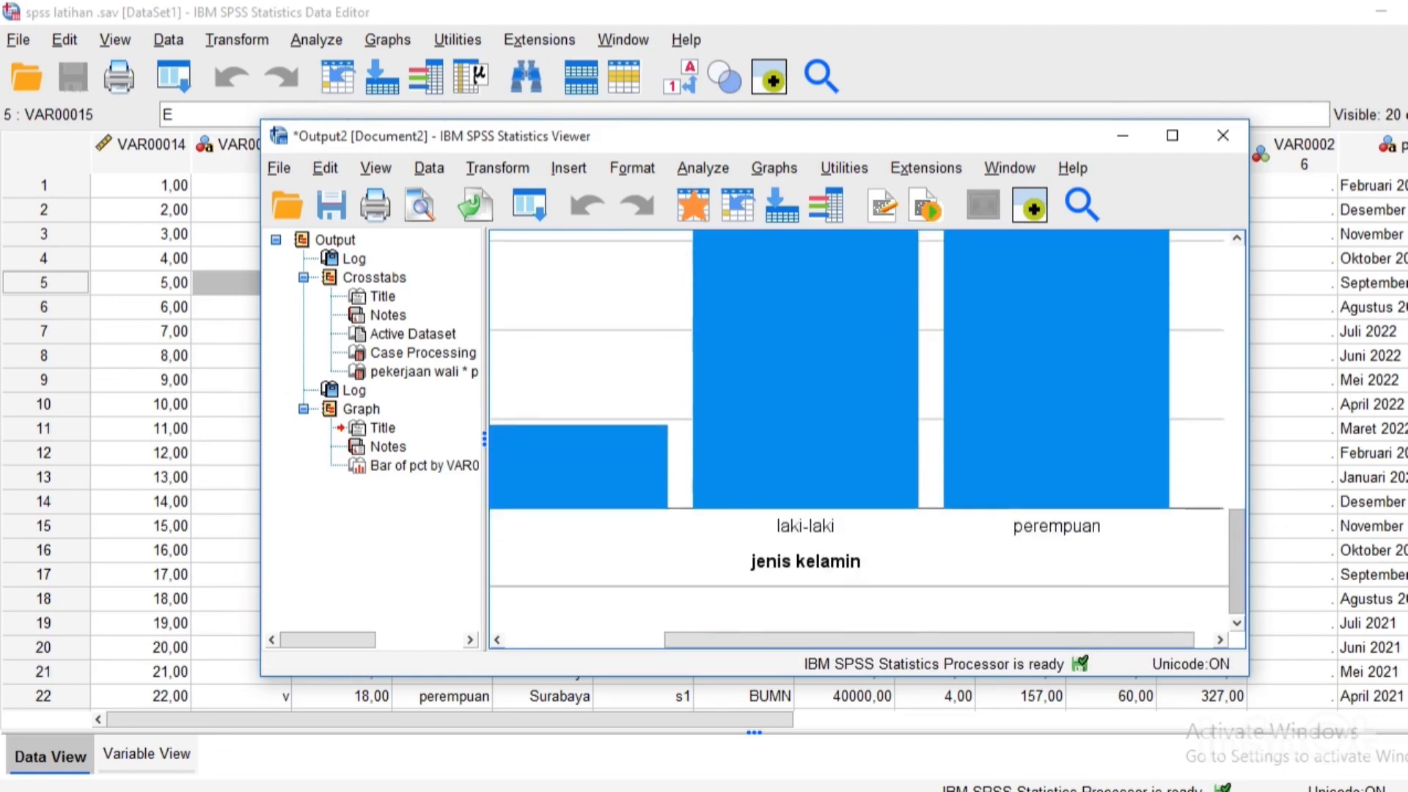
scroll(925, 639, left, 1)
drag(920, 640, 774, 639)
Start defining a clustered legacy bar chart from the dataset using summaries for groups of cases.
click(141, 234)
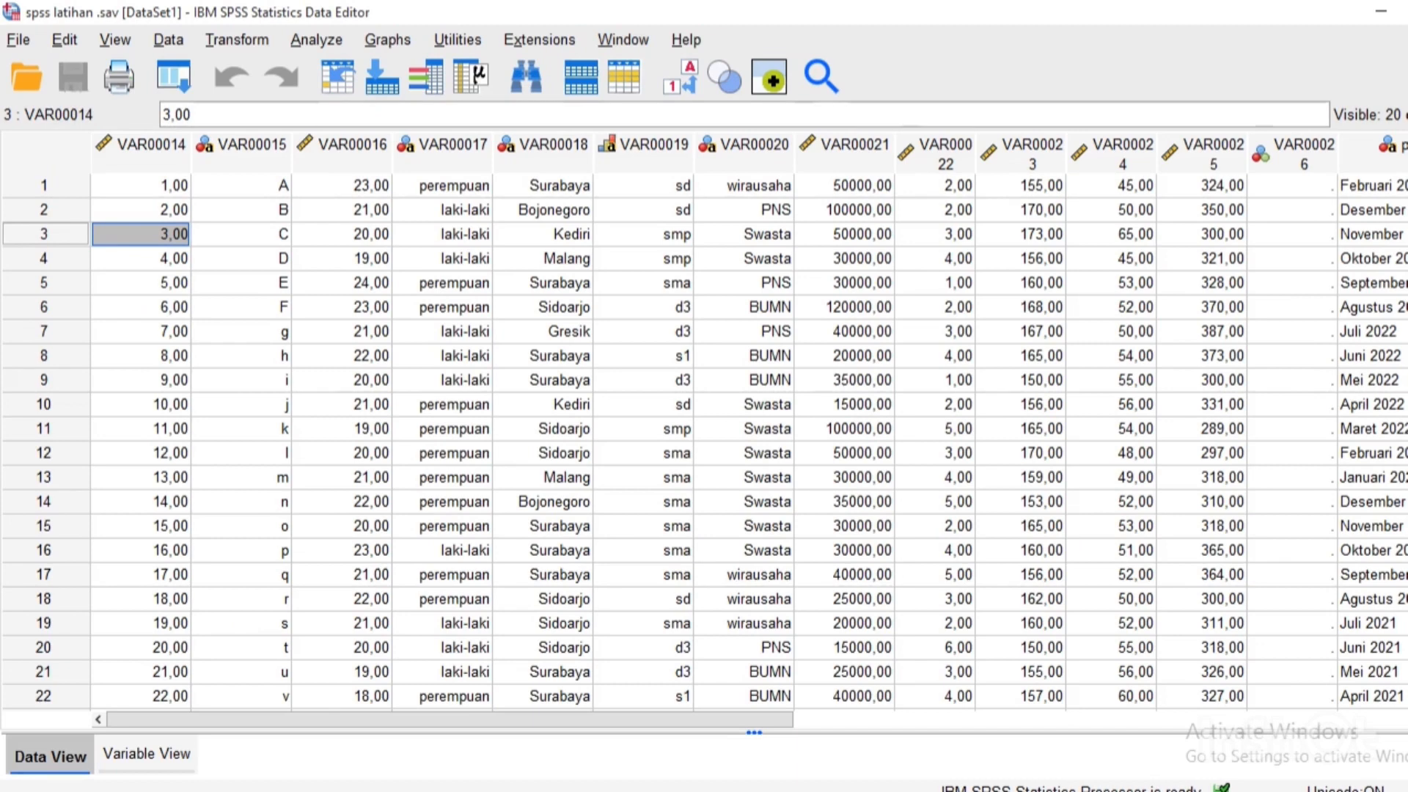
key(alt+g)
key(Down)
key(Down)
key(Down)
key(Down)
key(Down)
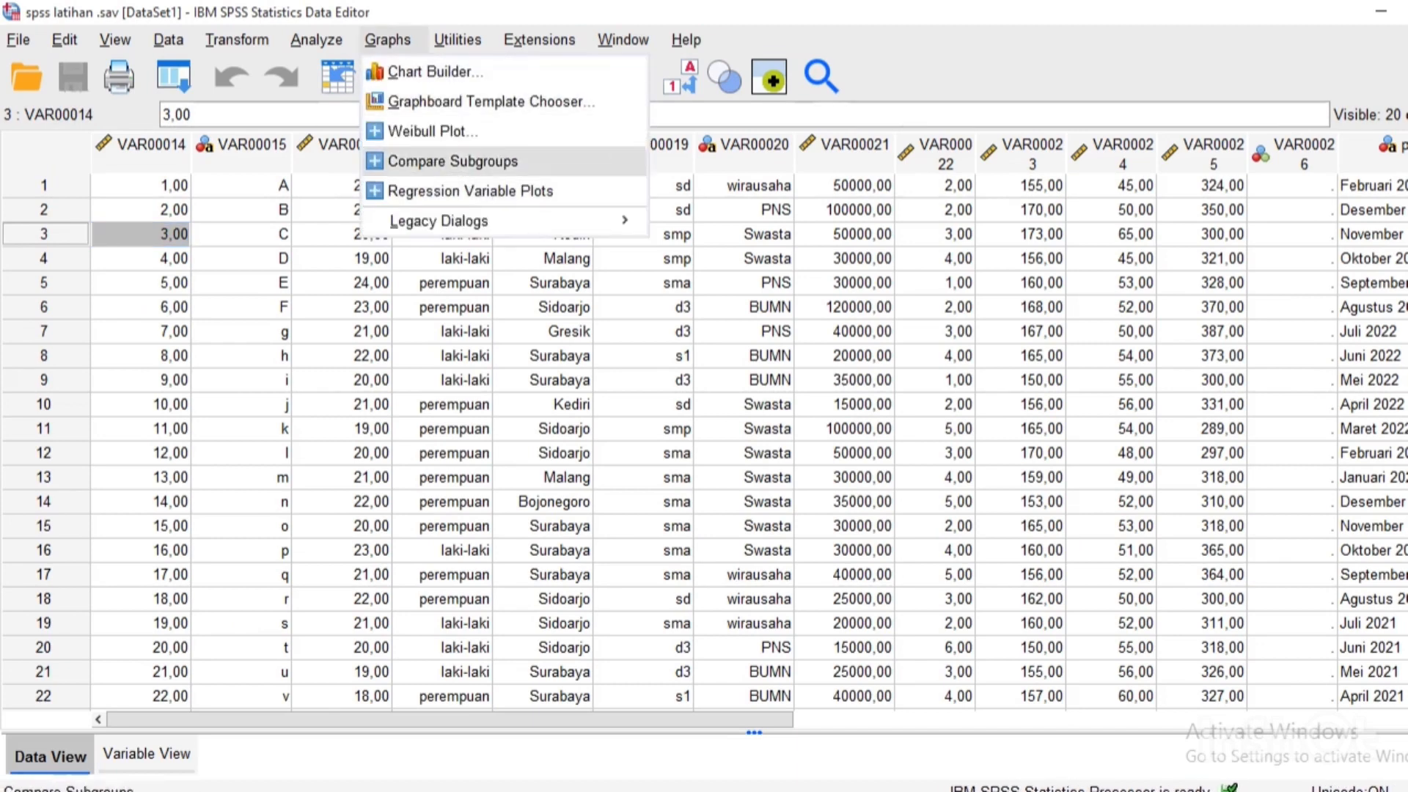
key(Right)
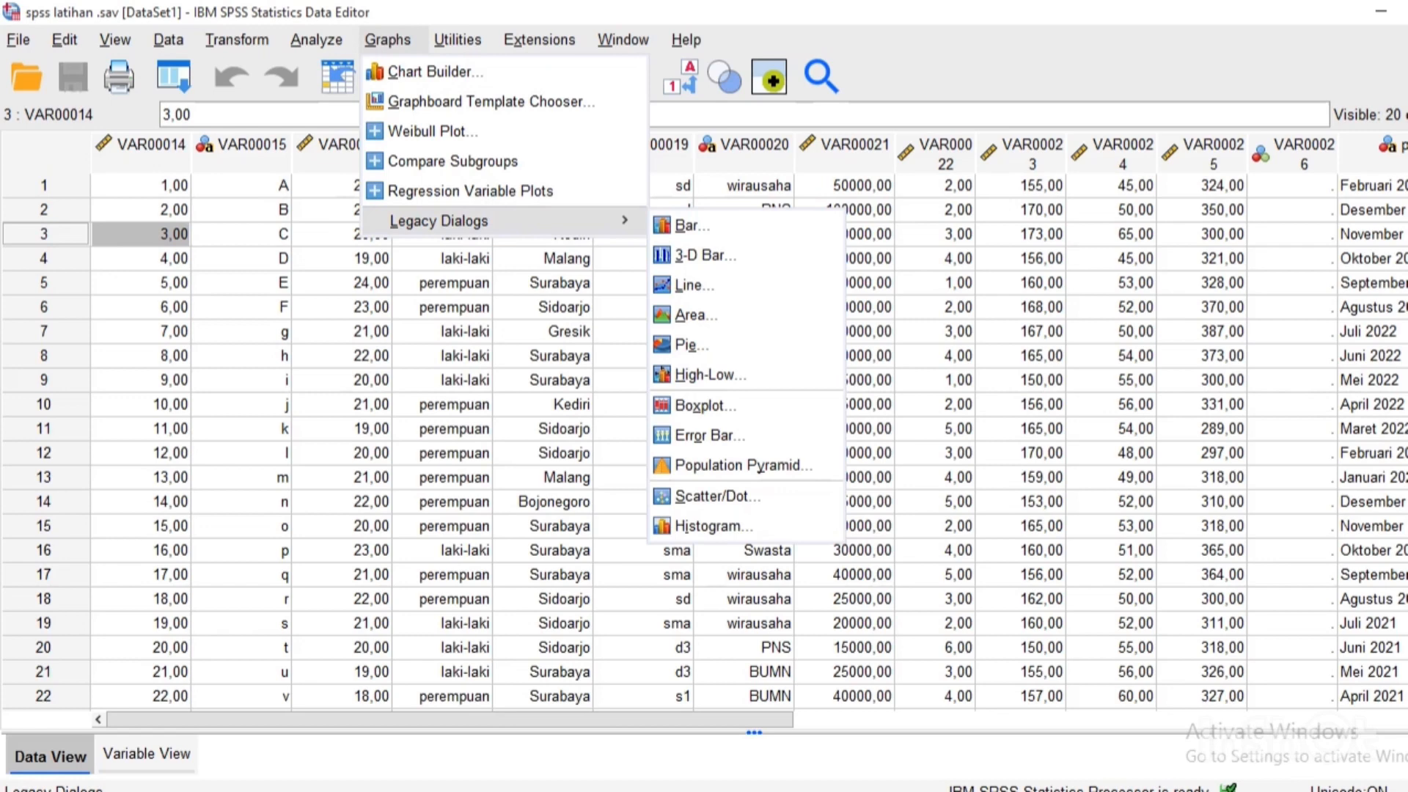
key(Return)
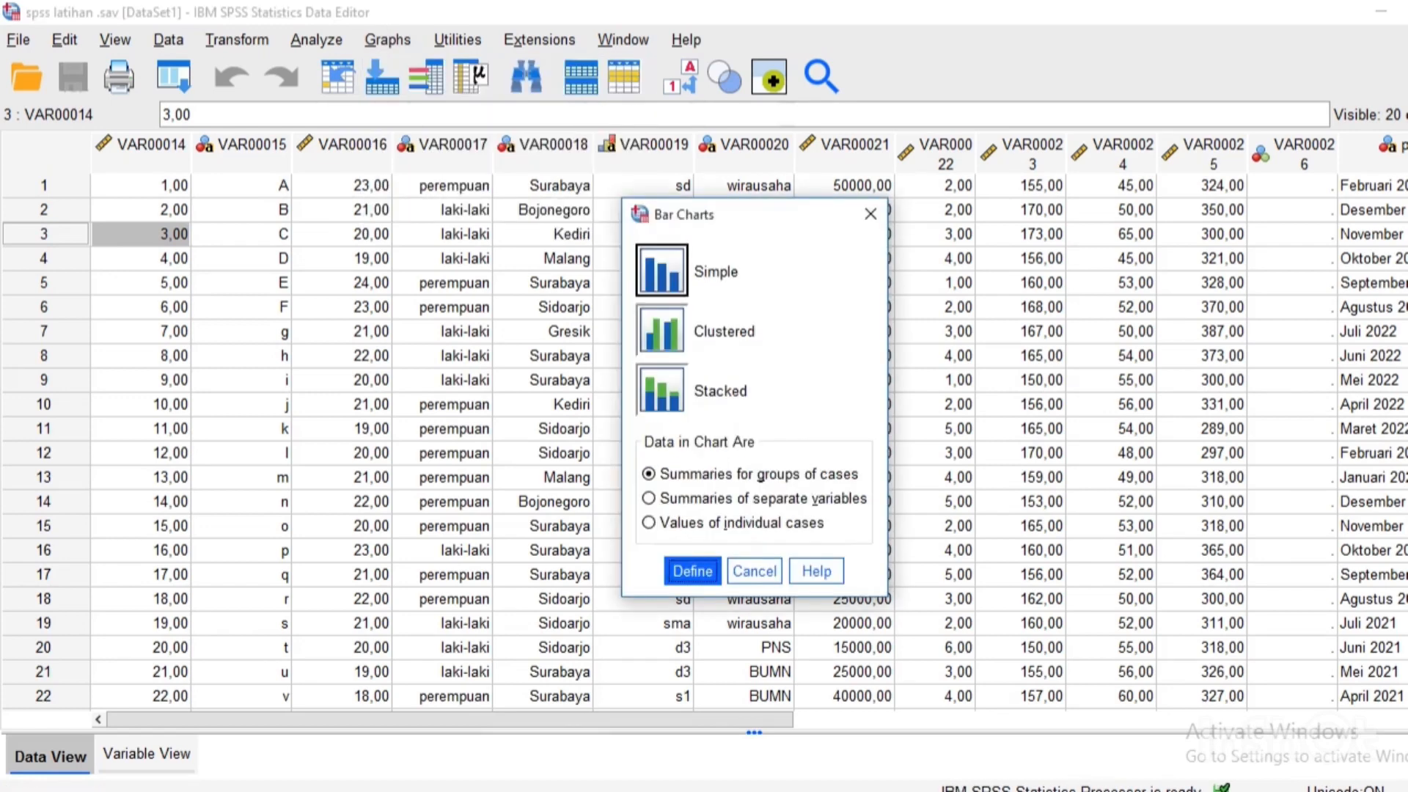
click(662, 330)
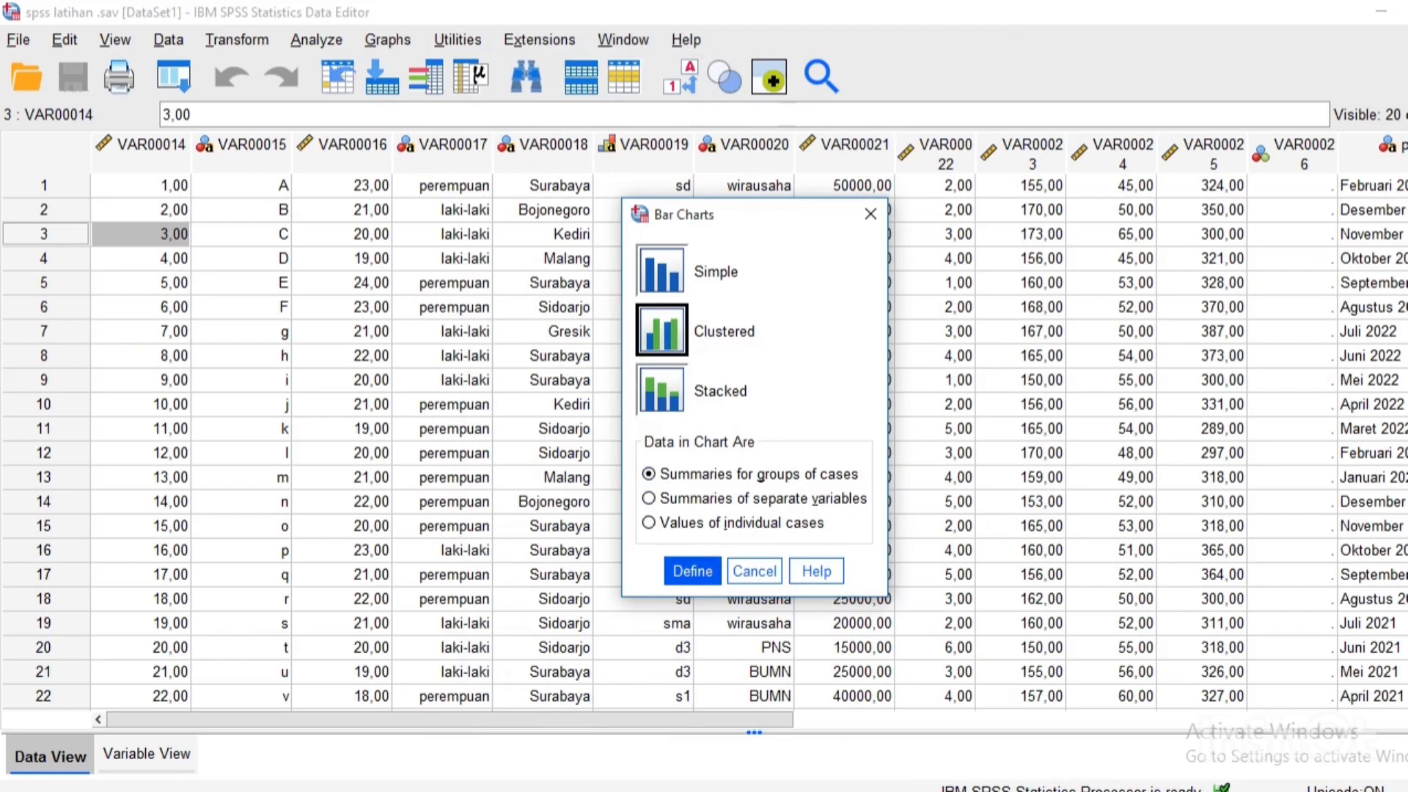
click(693, 571)
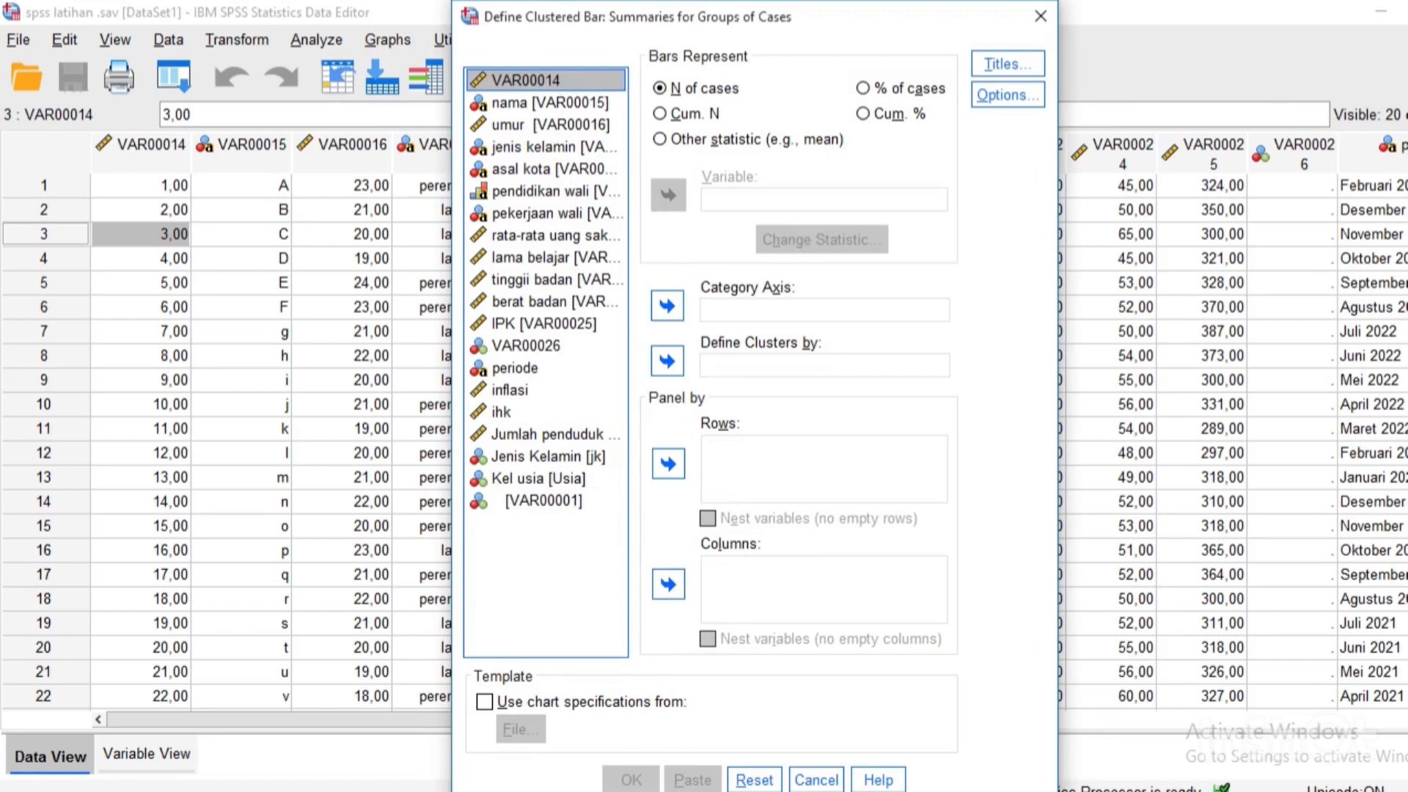
Generate the clustered bar chart with pekerjaan wali as the category axis and clusters defined by pendidikan wali, and review the chart.
click(552, 235)
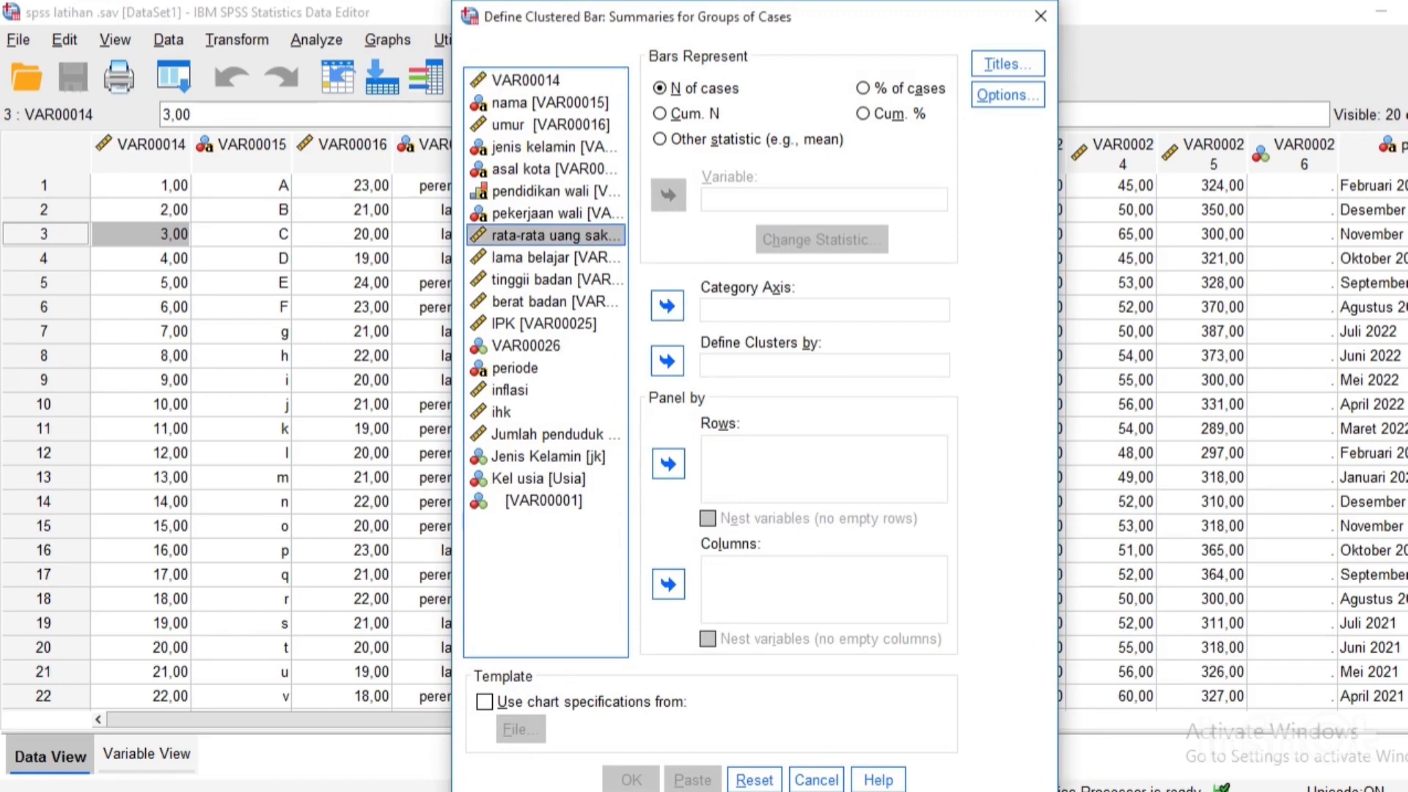
click(552, 214)
click(551, 235)
click(551, 214)
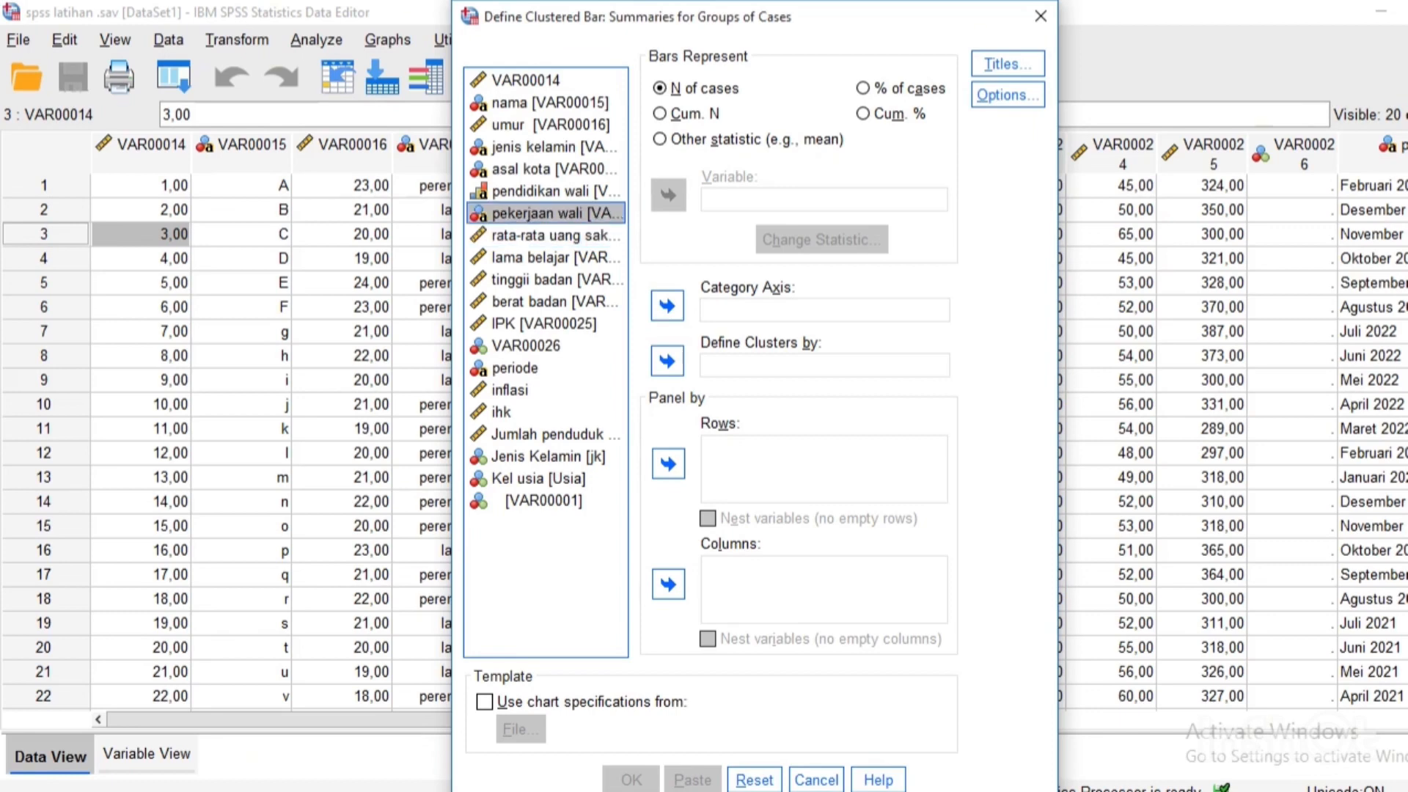
click(667, 305)
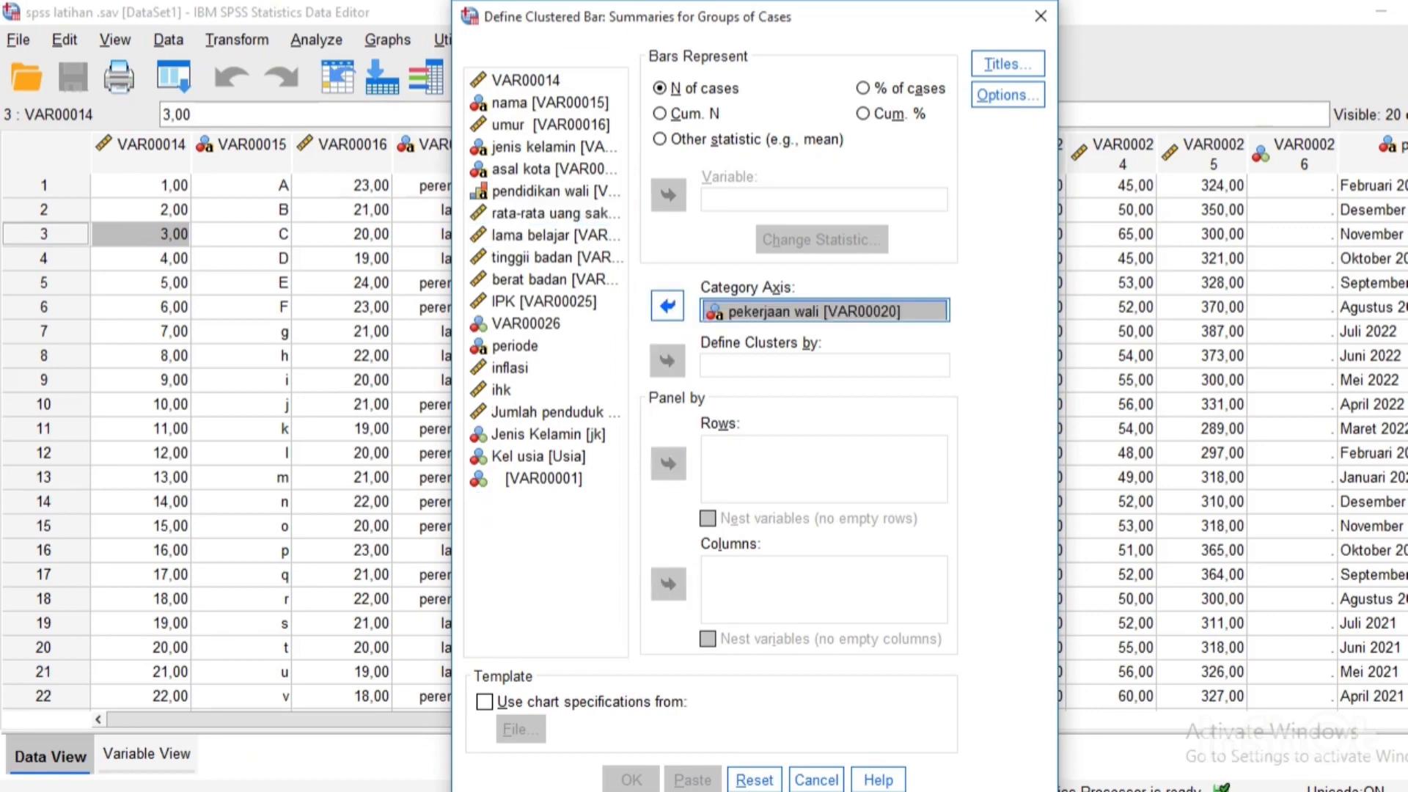
click(552, 191)
click(668, 360)
key(Return)
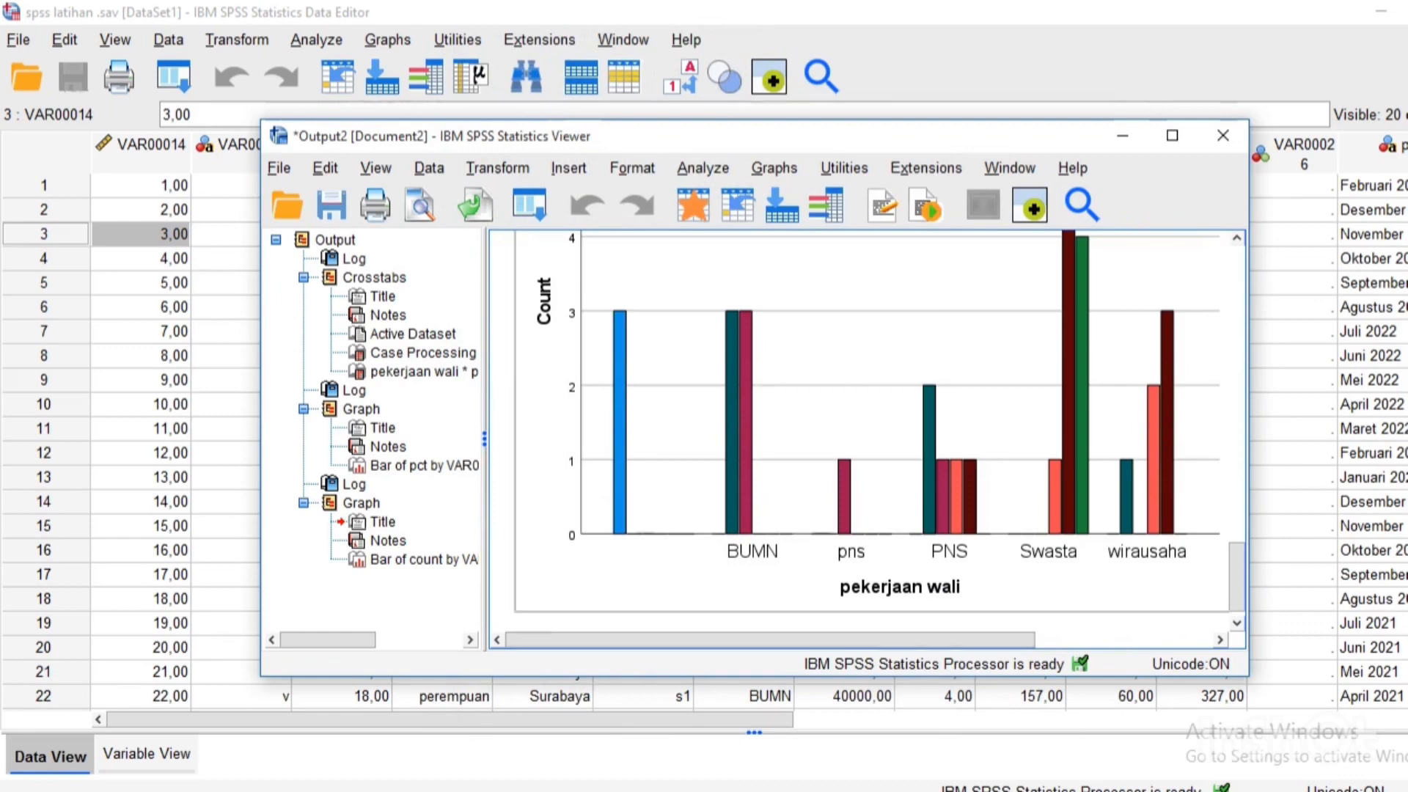
scroll(865, 433, up, 3)
scroll(865, 433, down, 1)
scroll(866, 433, up, 1)
scroll(865, 433, down, 1)
scroll(920, 422, down, 1)
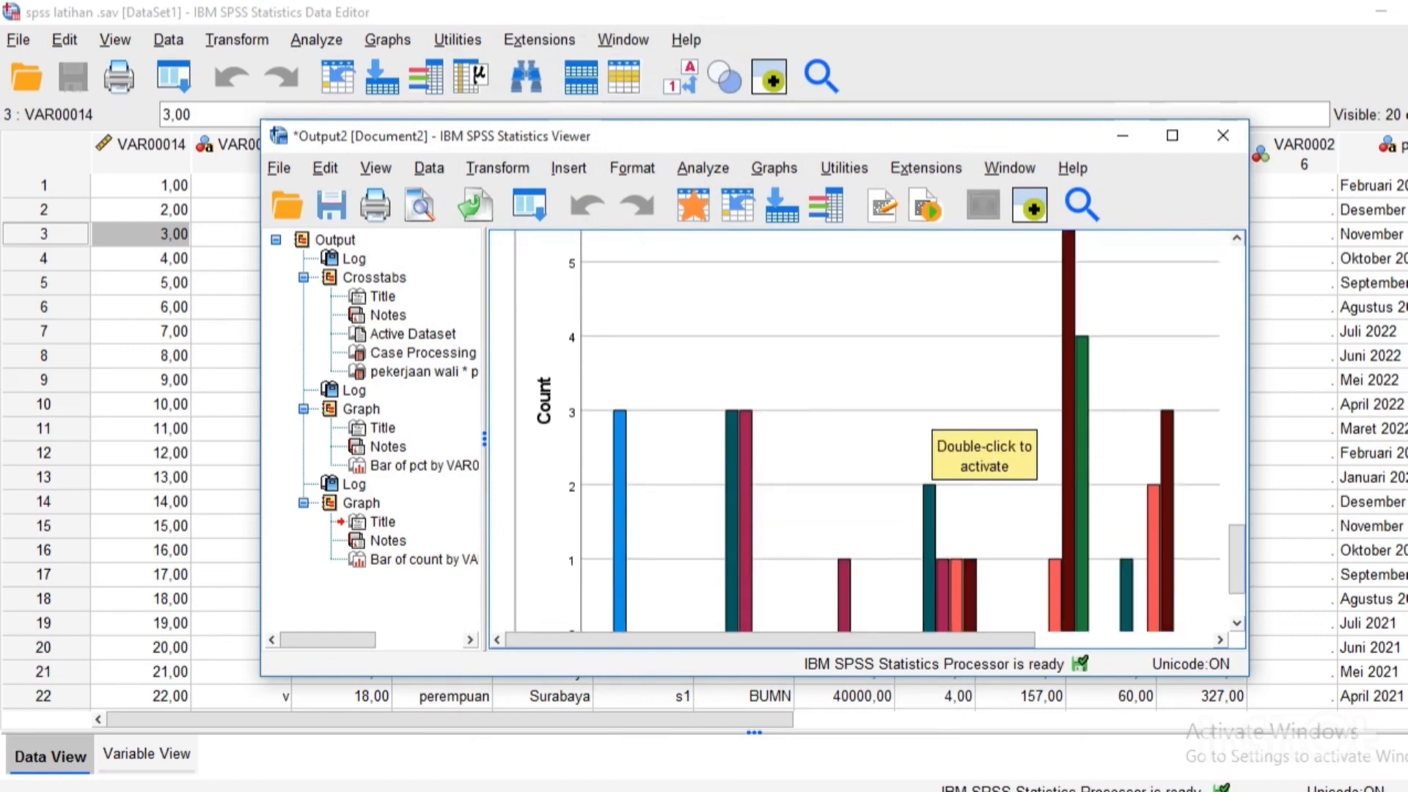
Start defining a stacked legacy bar chart from the dataset using summaries for groups of cases.
click(229, 380)
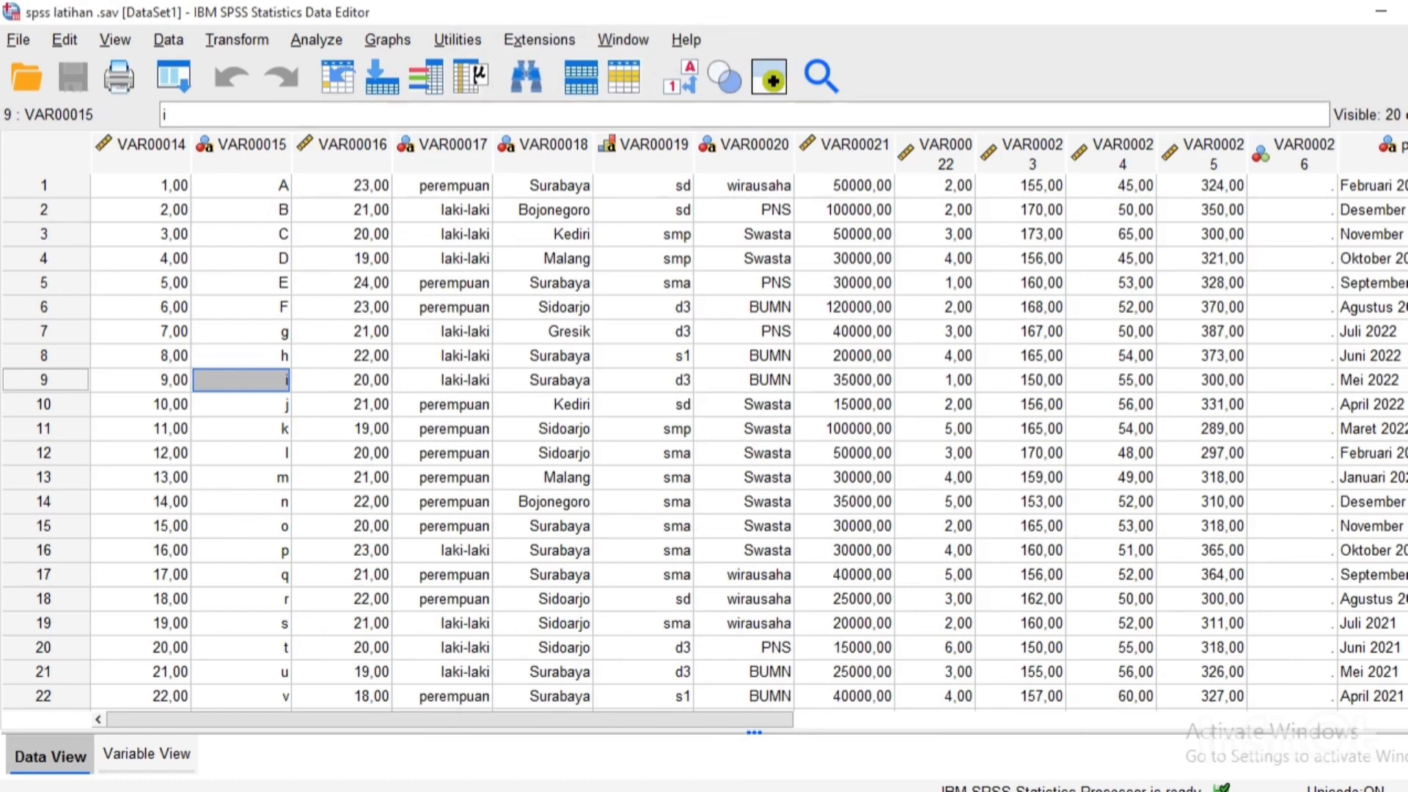
click(387, 39)
mouse_move(439, 220)
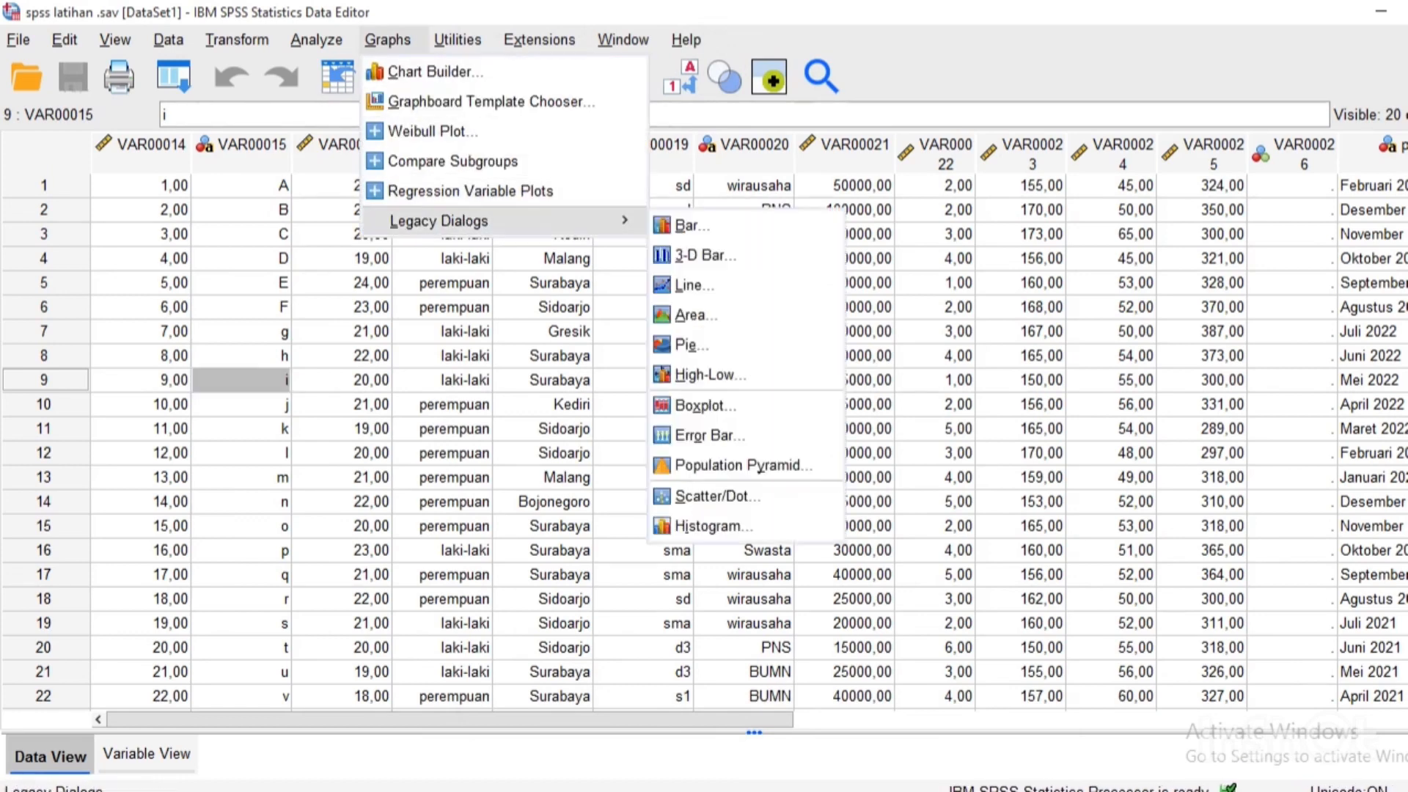
click(689, 225)
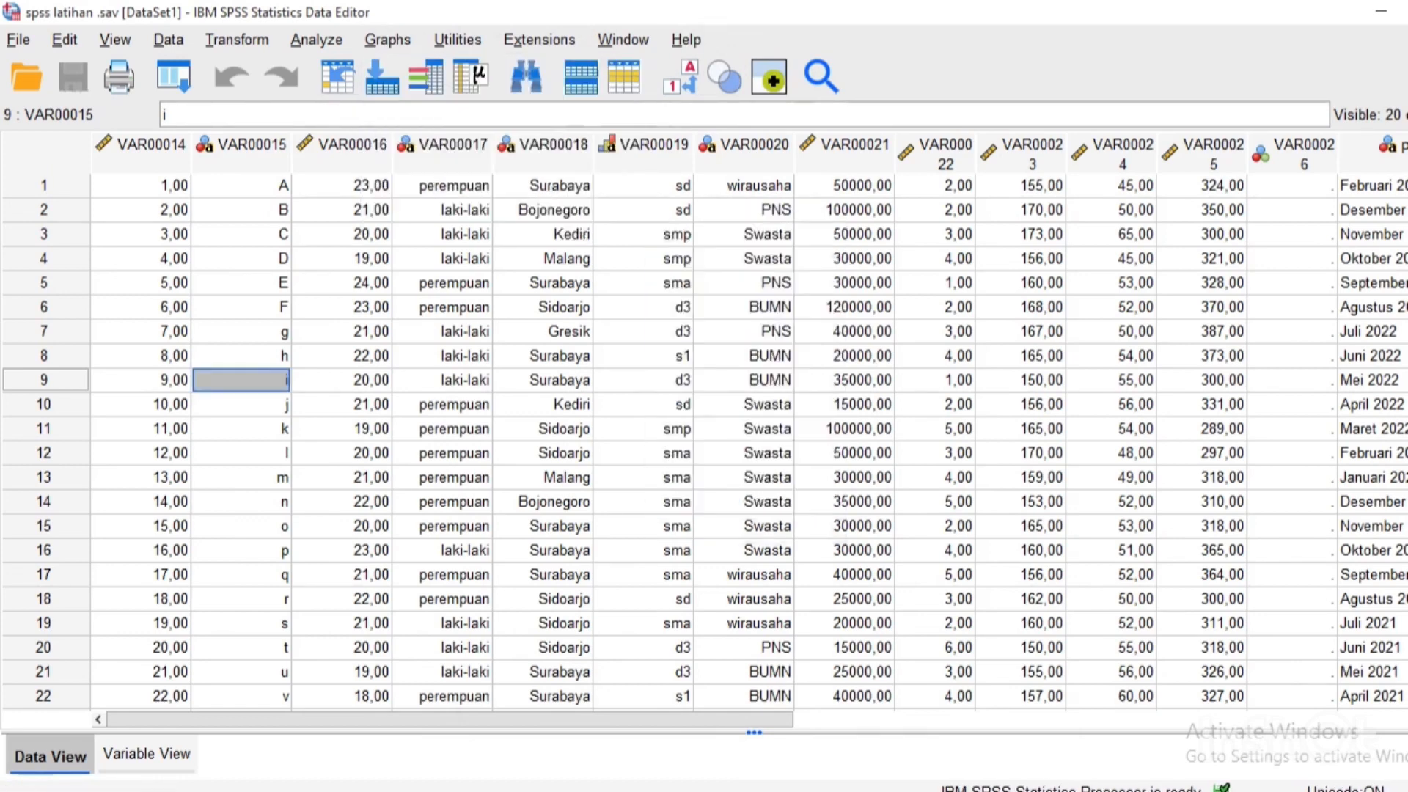
click(662, 389)
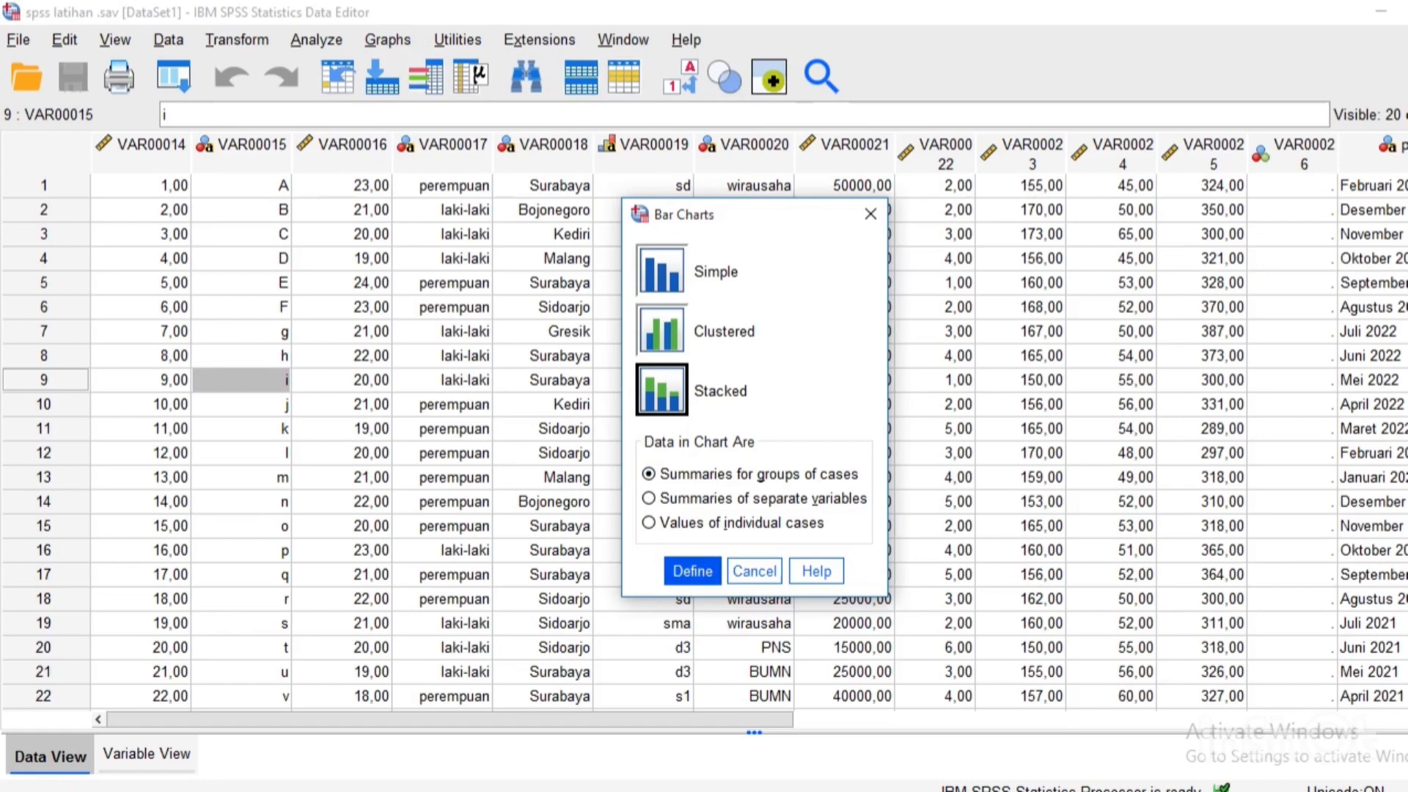
click(693, 570)
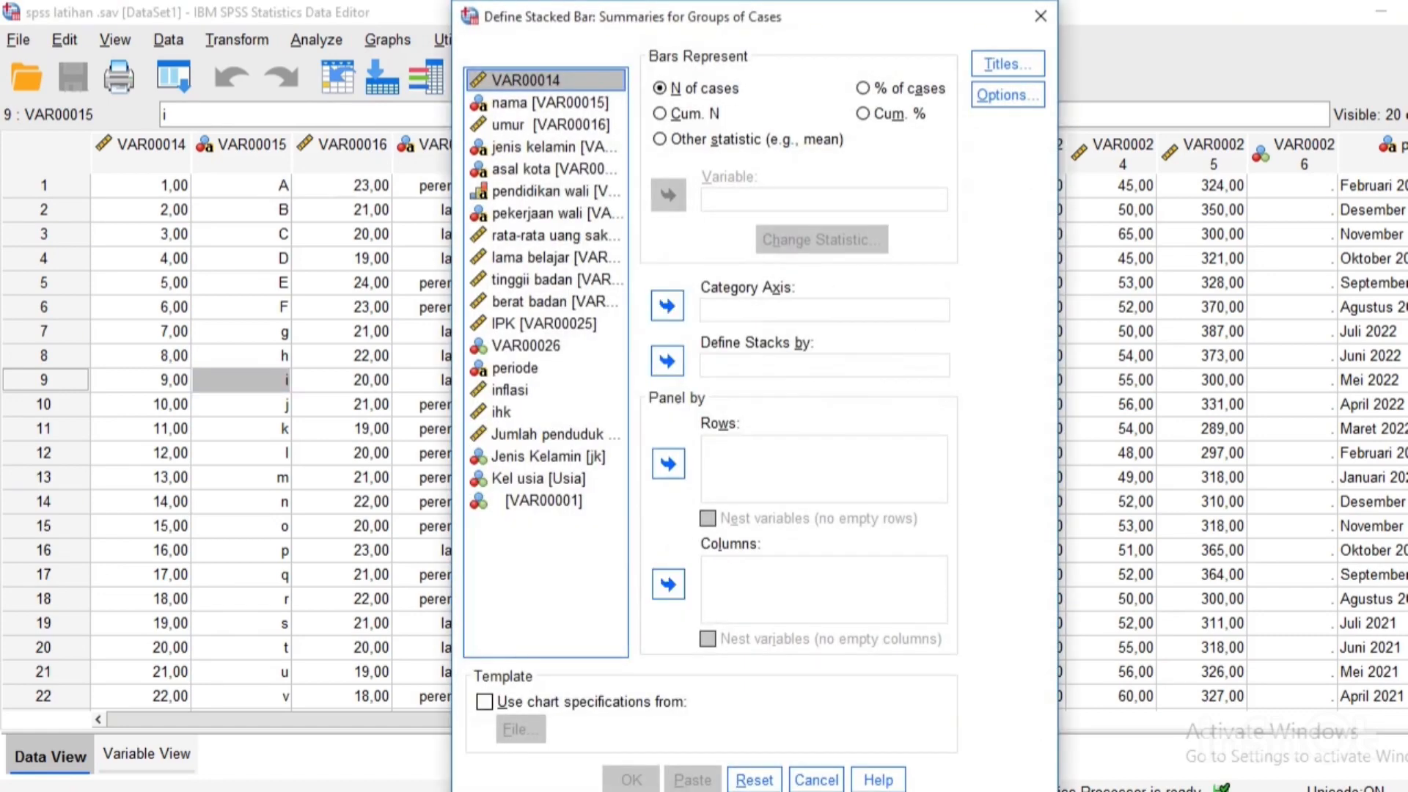
Generate the stacked bar chart with pekerjaan wali as the category axis and stacks defined by pendidikan wali, and review the chart.
click(547, 214)
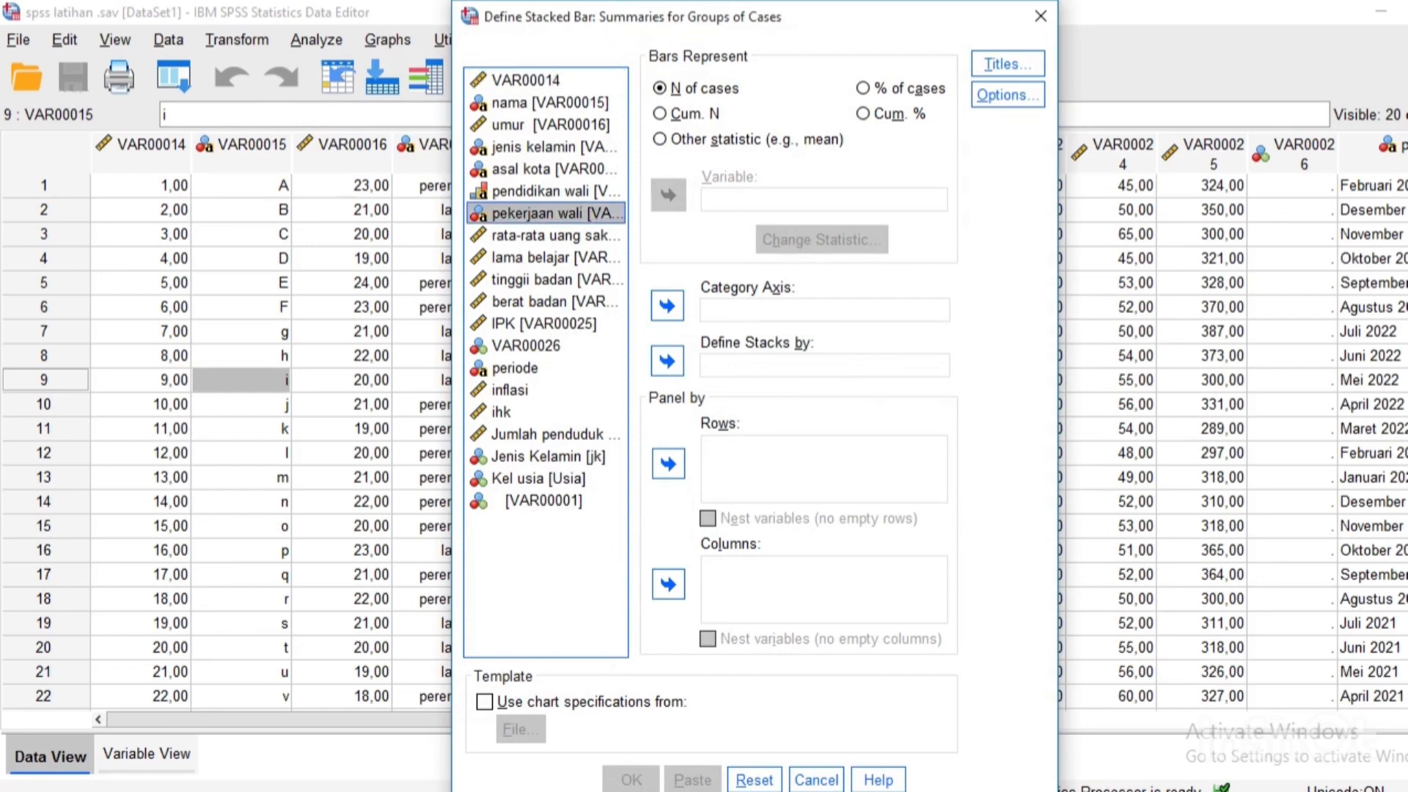
click(668, 306)
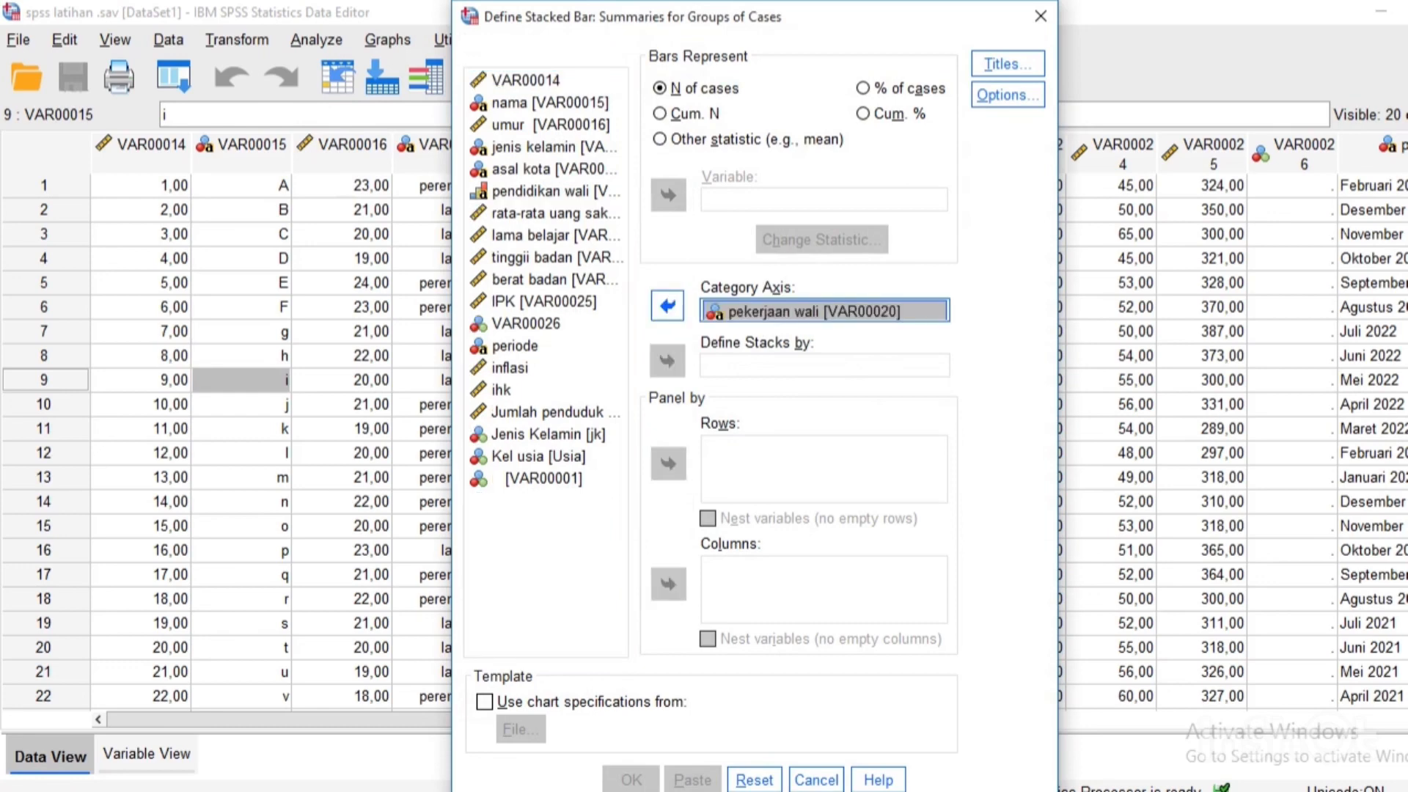
click(546, 191)
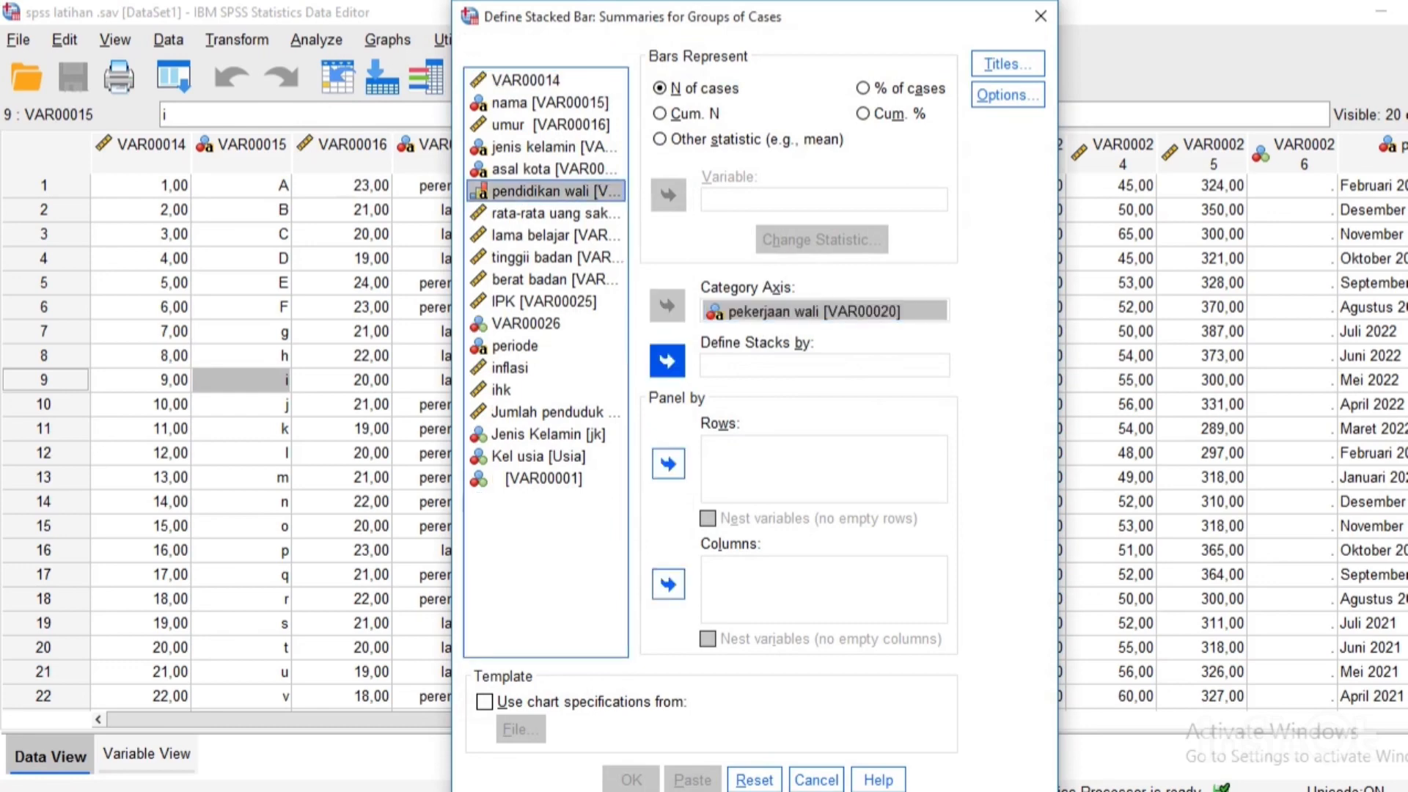
click(667, 361)
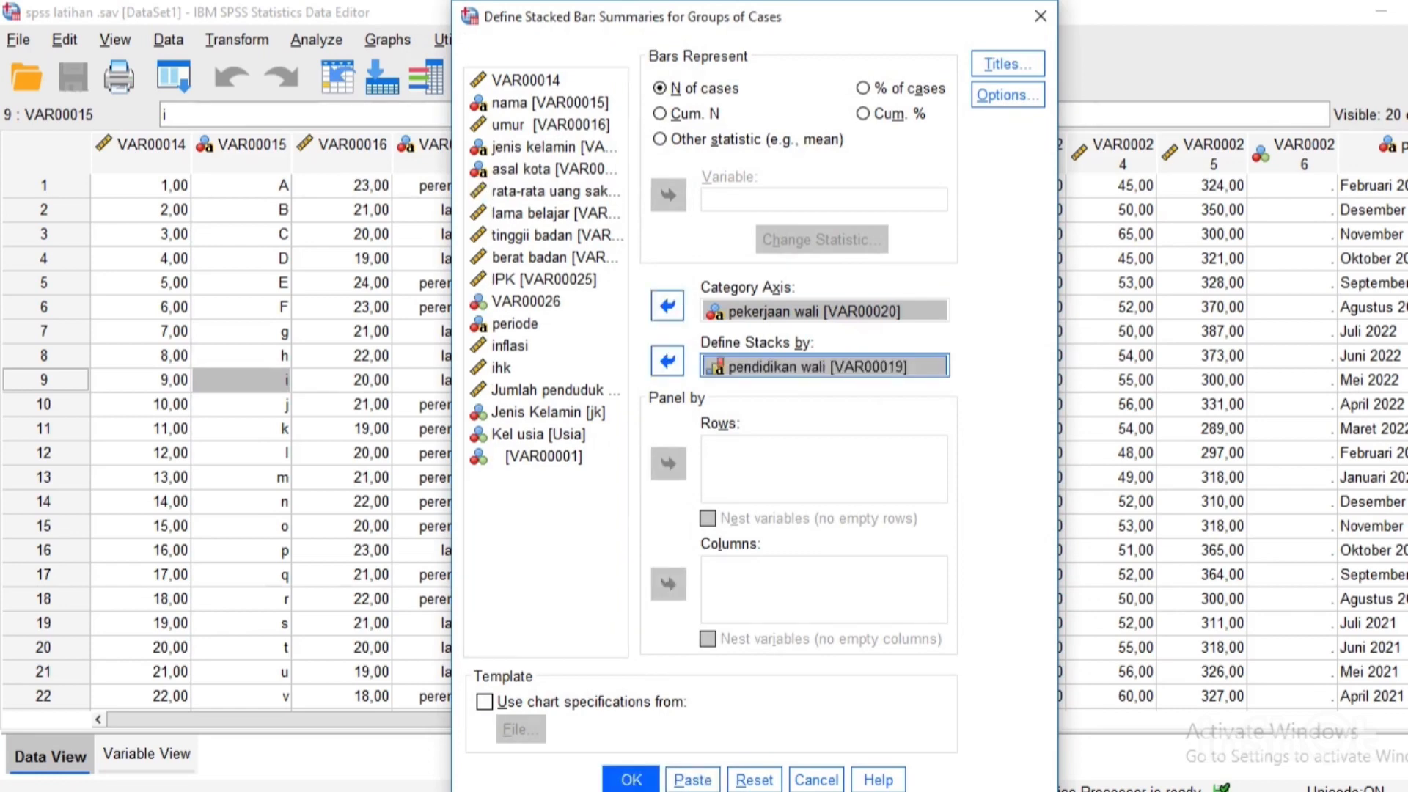
click(631, 779)
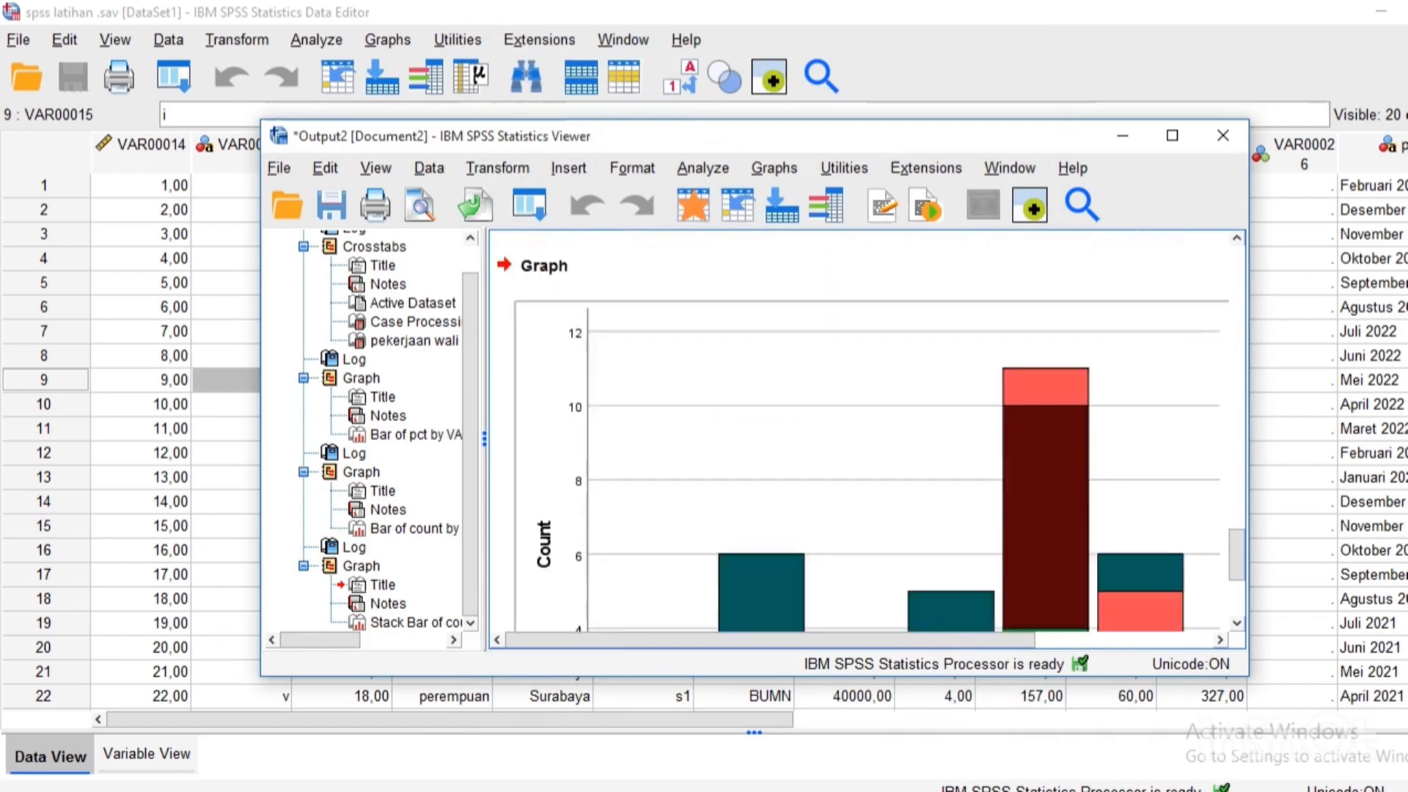
scroll(916, 337, down, 5)
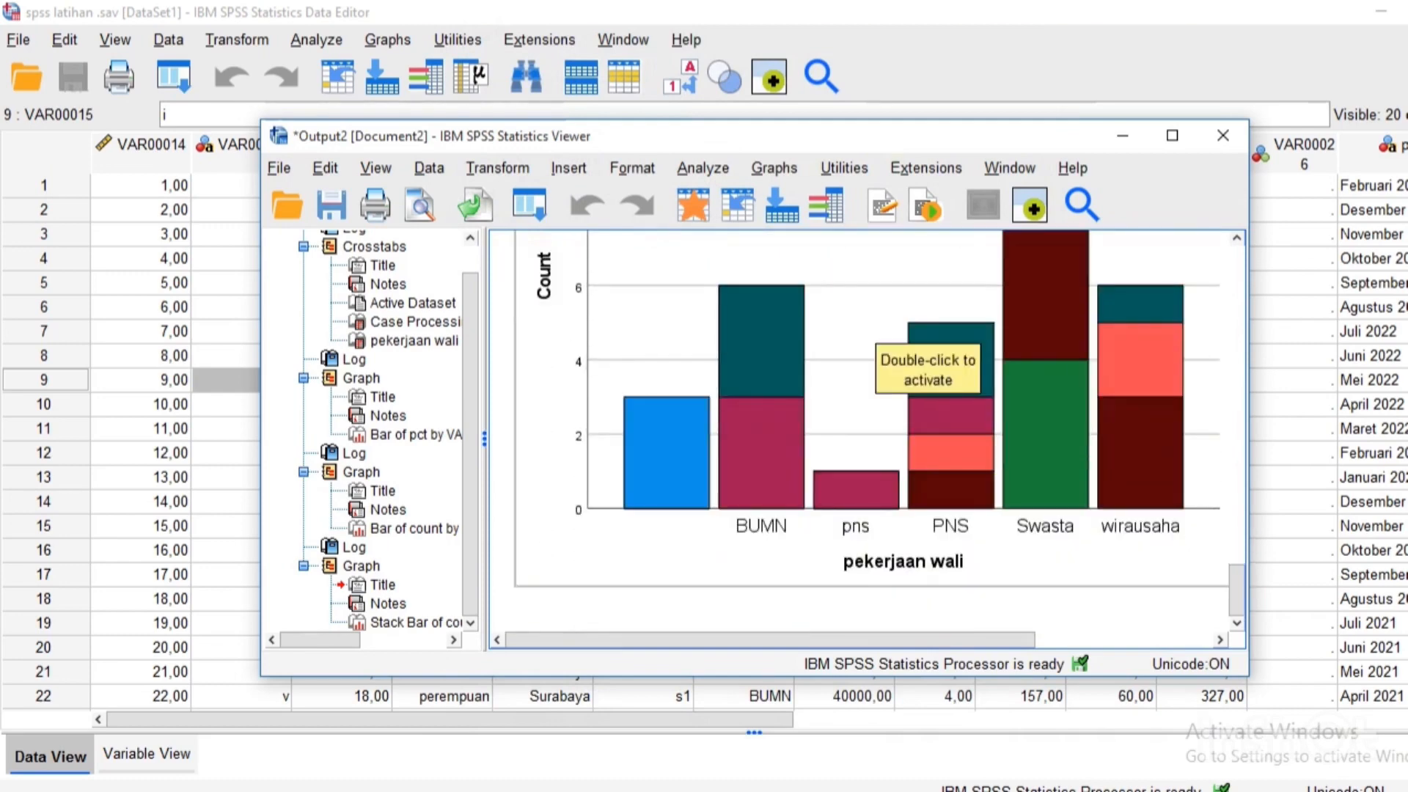
scroll(917, 337, up, 2)
scroll(917, 337, down, 2)
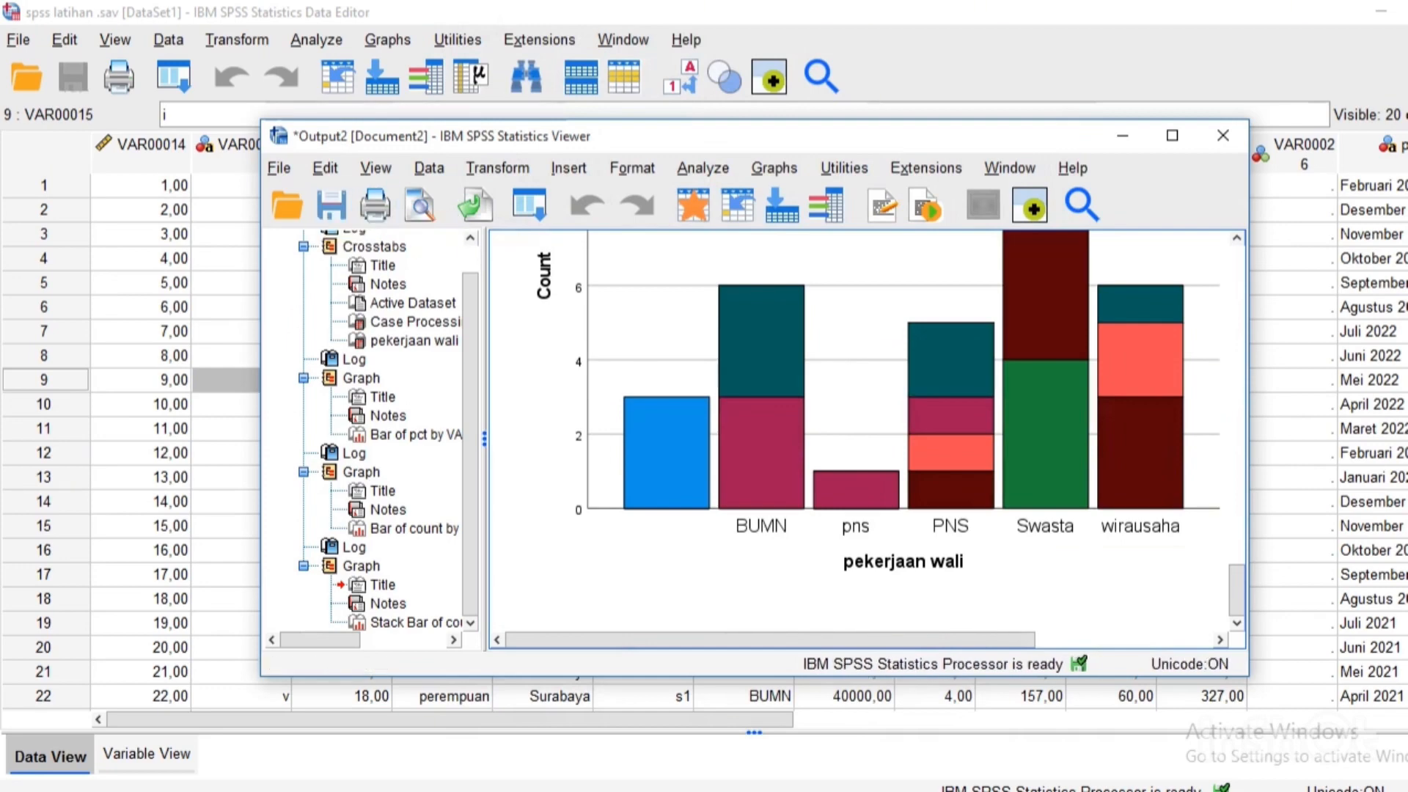
Start defining a legacy pie chart from the dataset using summaries for groups of cases.
click(228, 283)
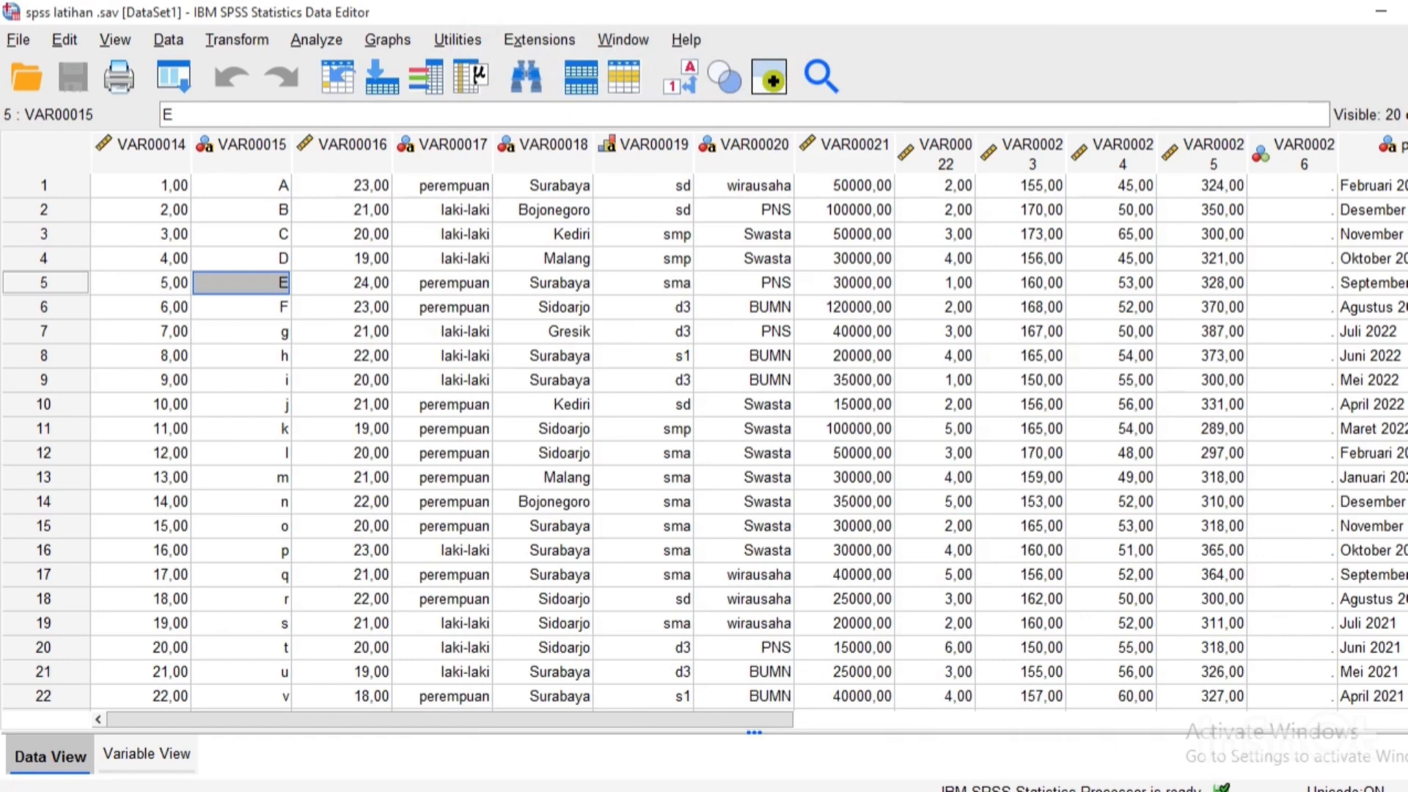
click(388, 40)
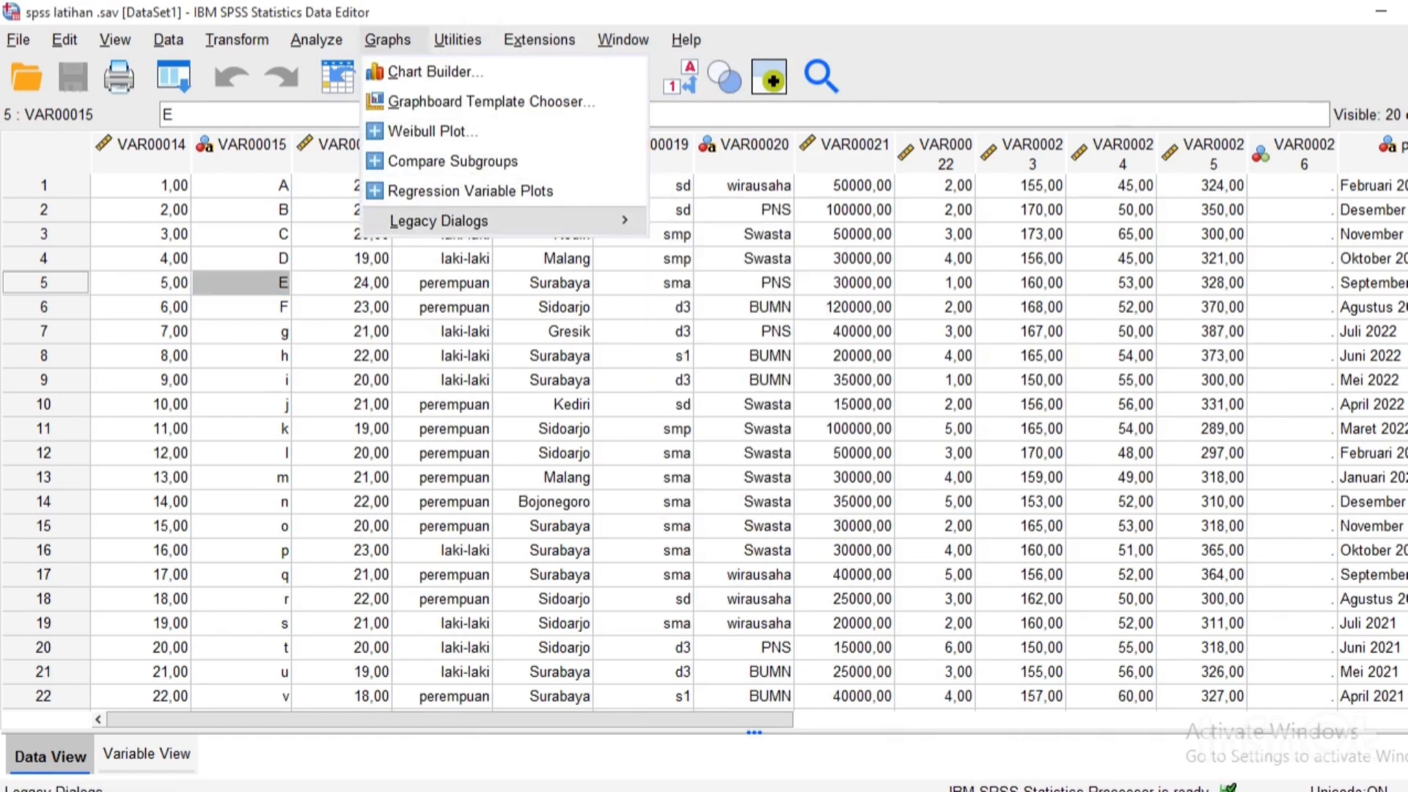
mouse_move(469, 221)
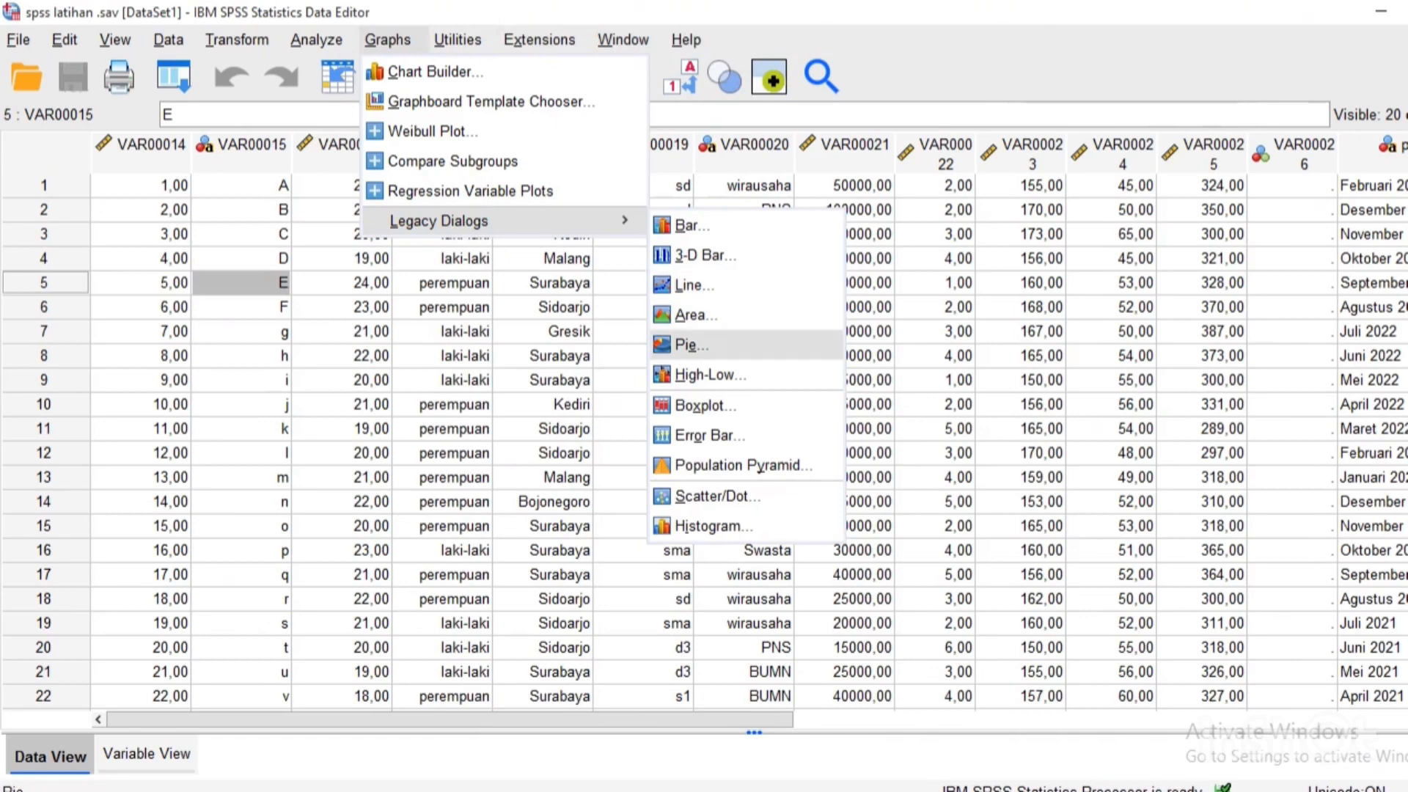
click(693, 345)
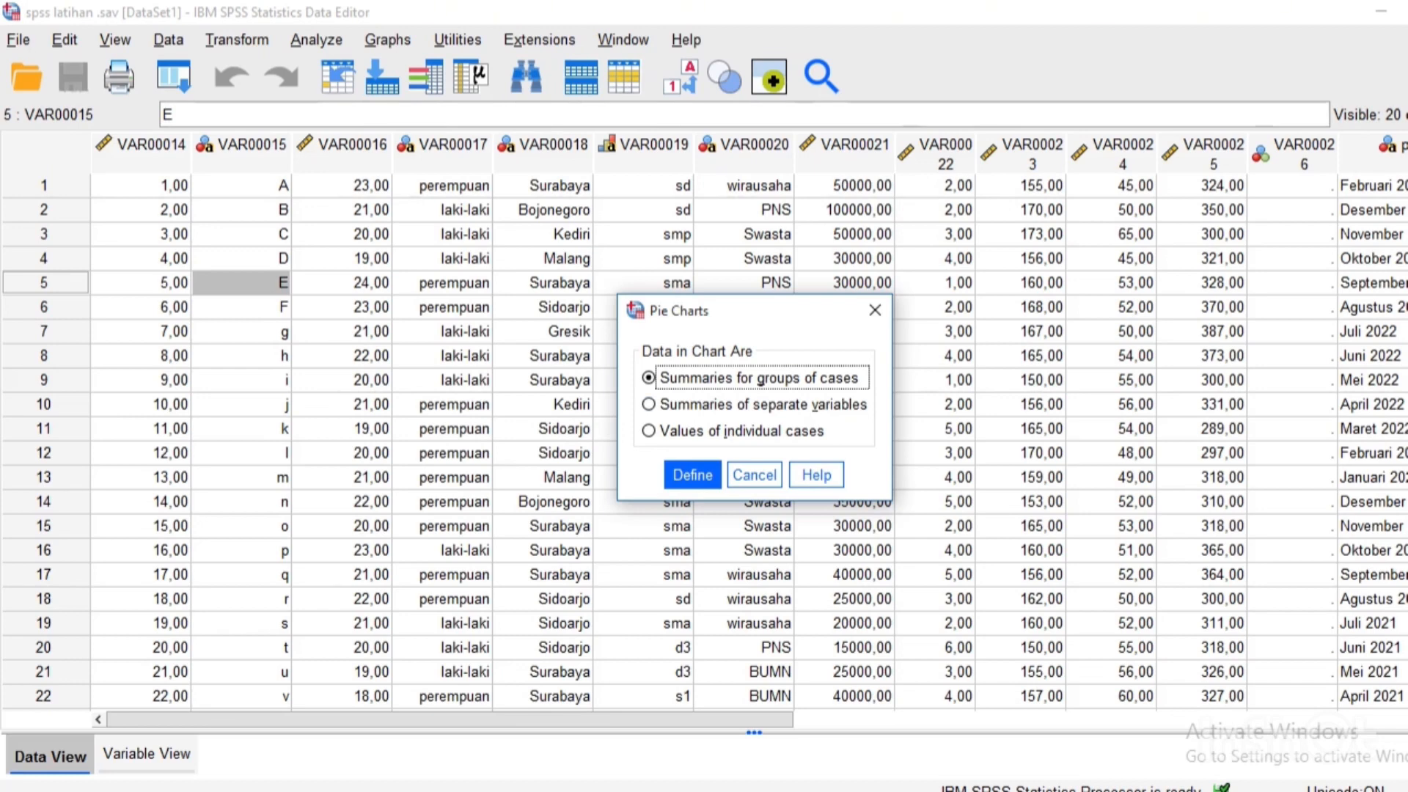
key(Return)
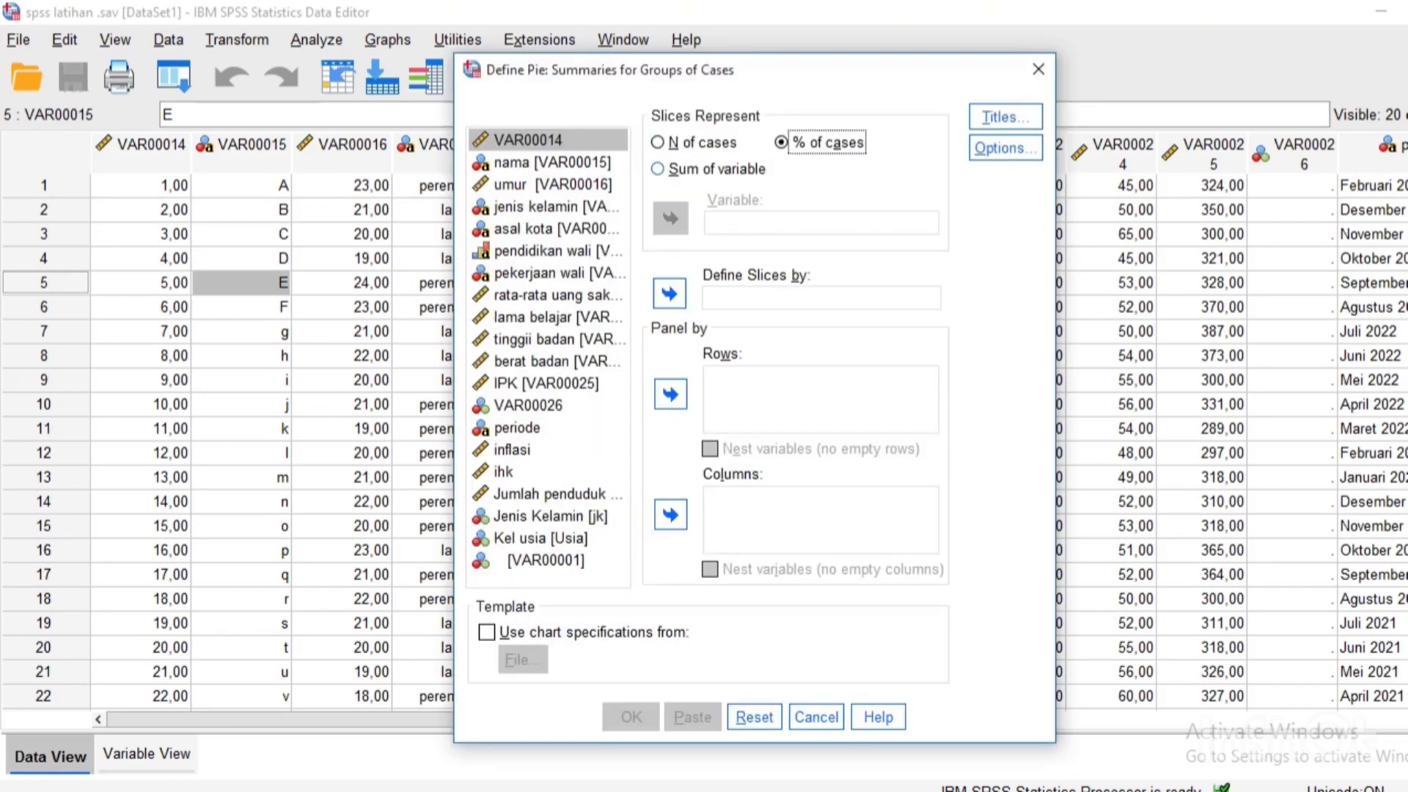
Try to have the pie slices represent the sum of the lama belajar variable.
click(659, 169)
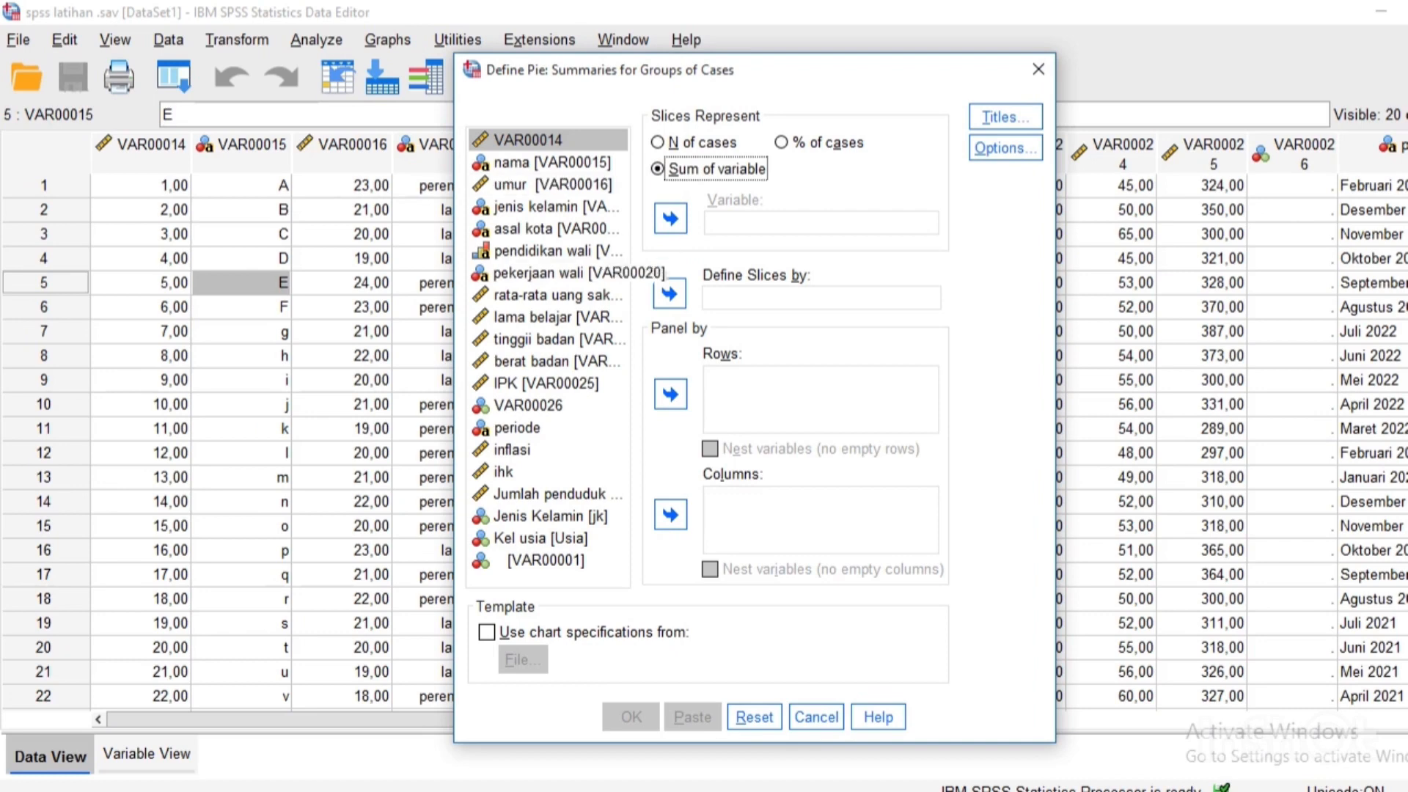
click(560, 317)
click(670, 219)
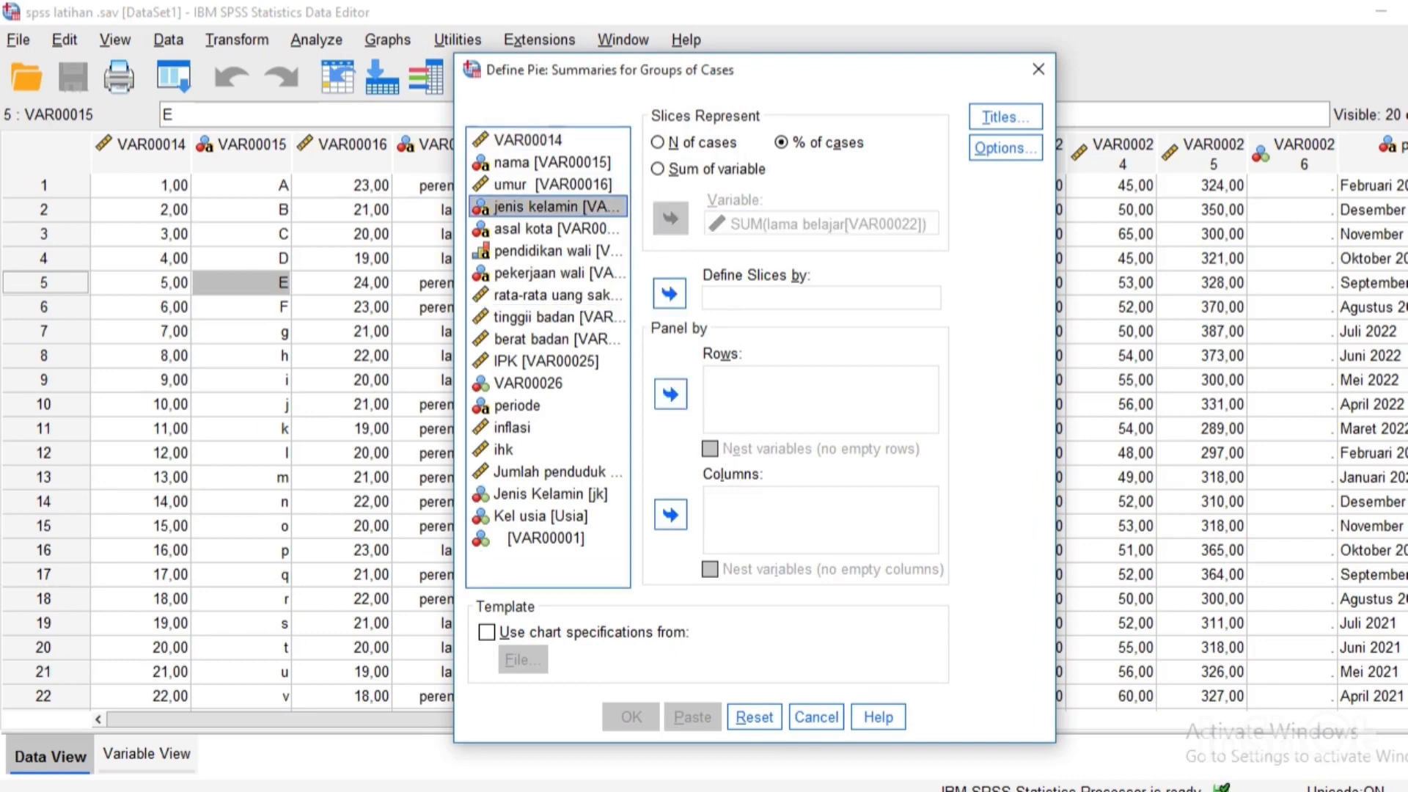
Generate the pie chart showing % of cases with slices defined by jenis kelamin, and review the chart.
click(669, 294)
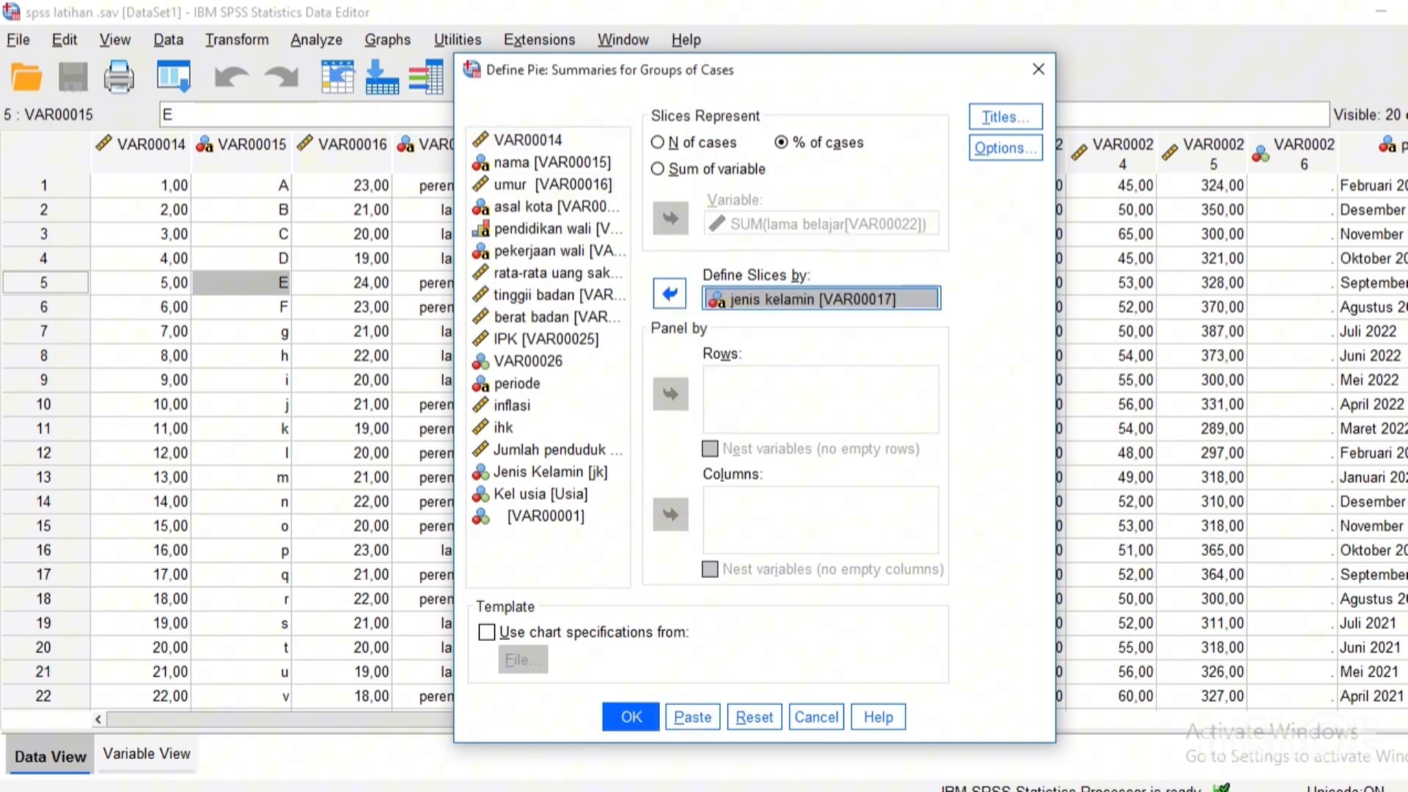
click(631, 717)
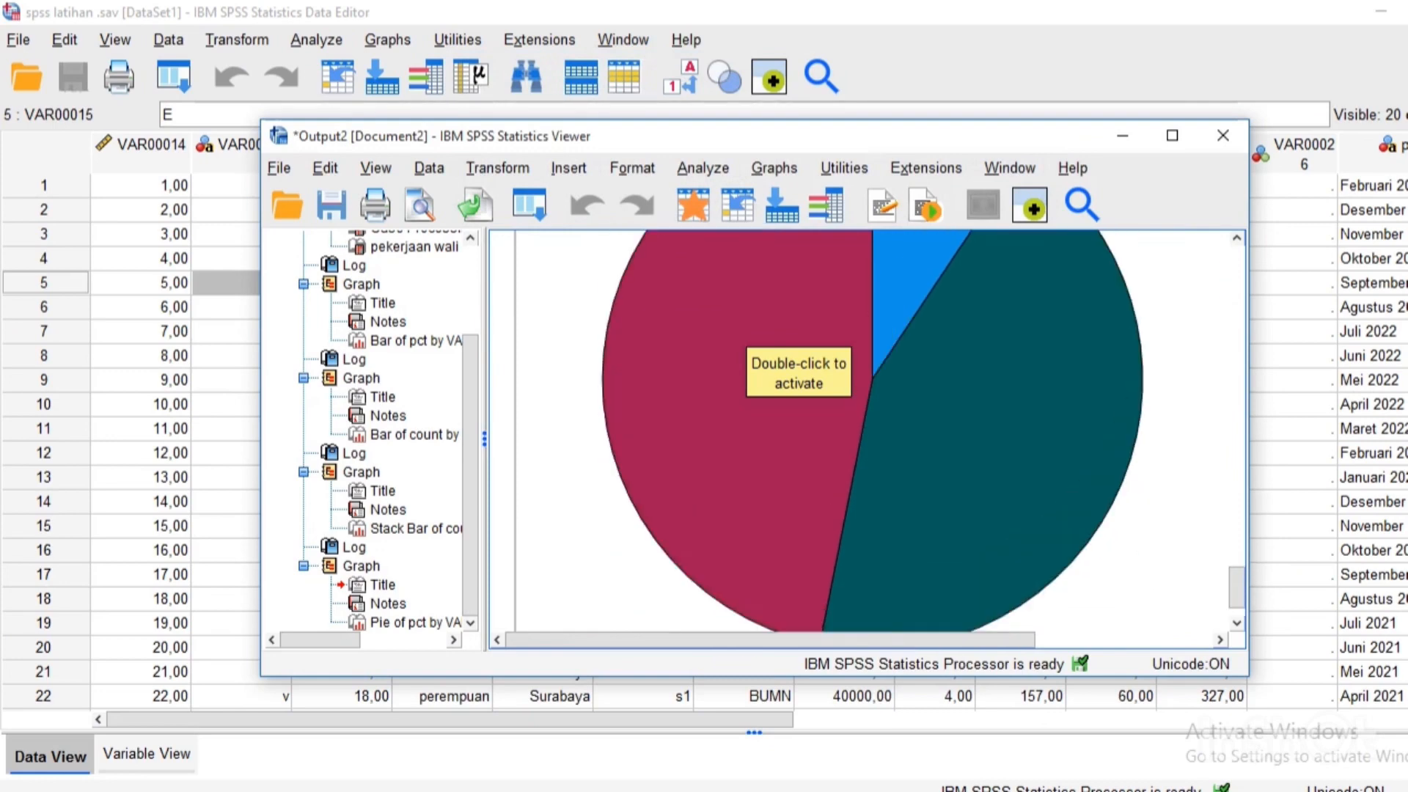
scroll(871, 431, down, 2)
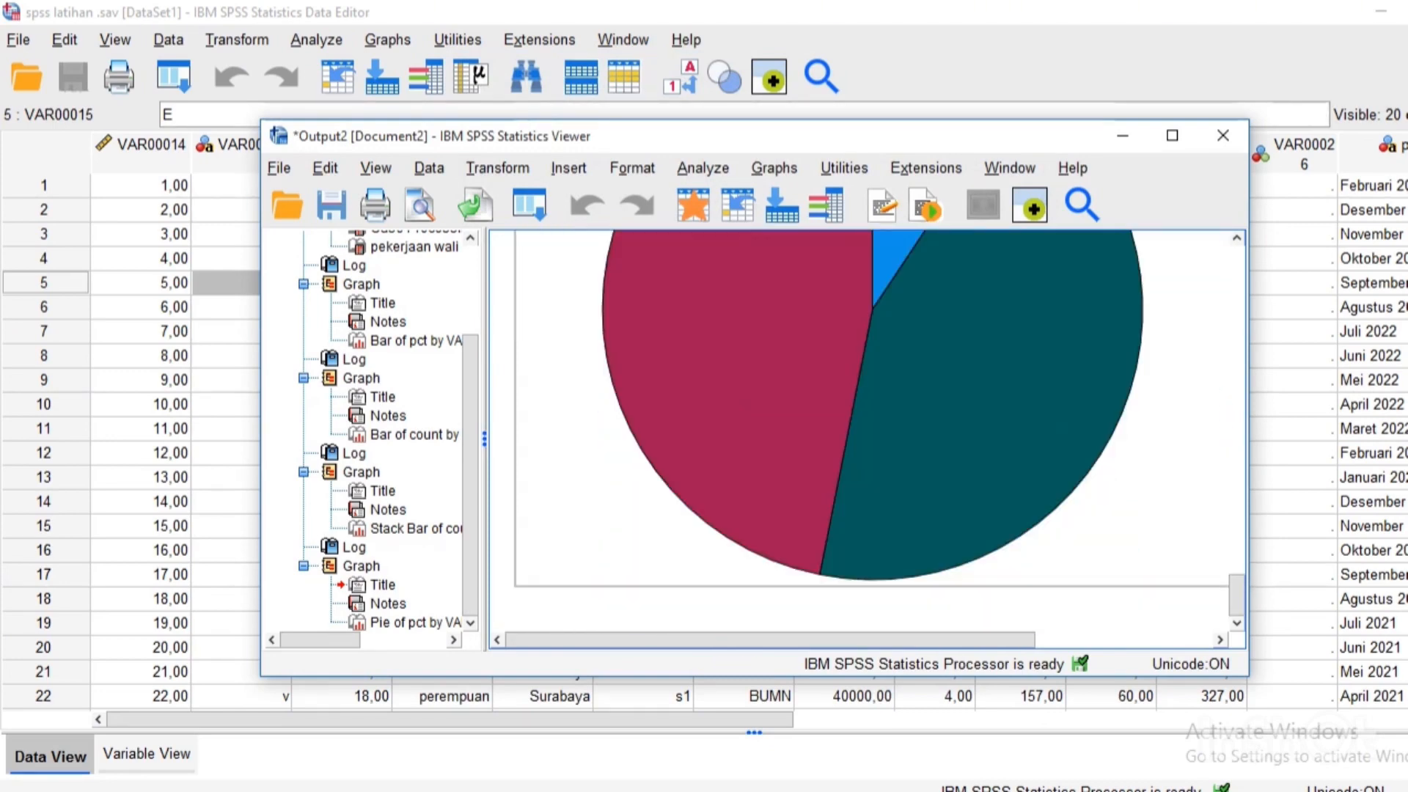
Start defining a multiple legacy line chart from the dataset using values of individual cases.
click(227, 356)
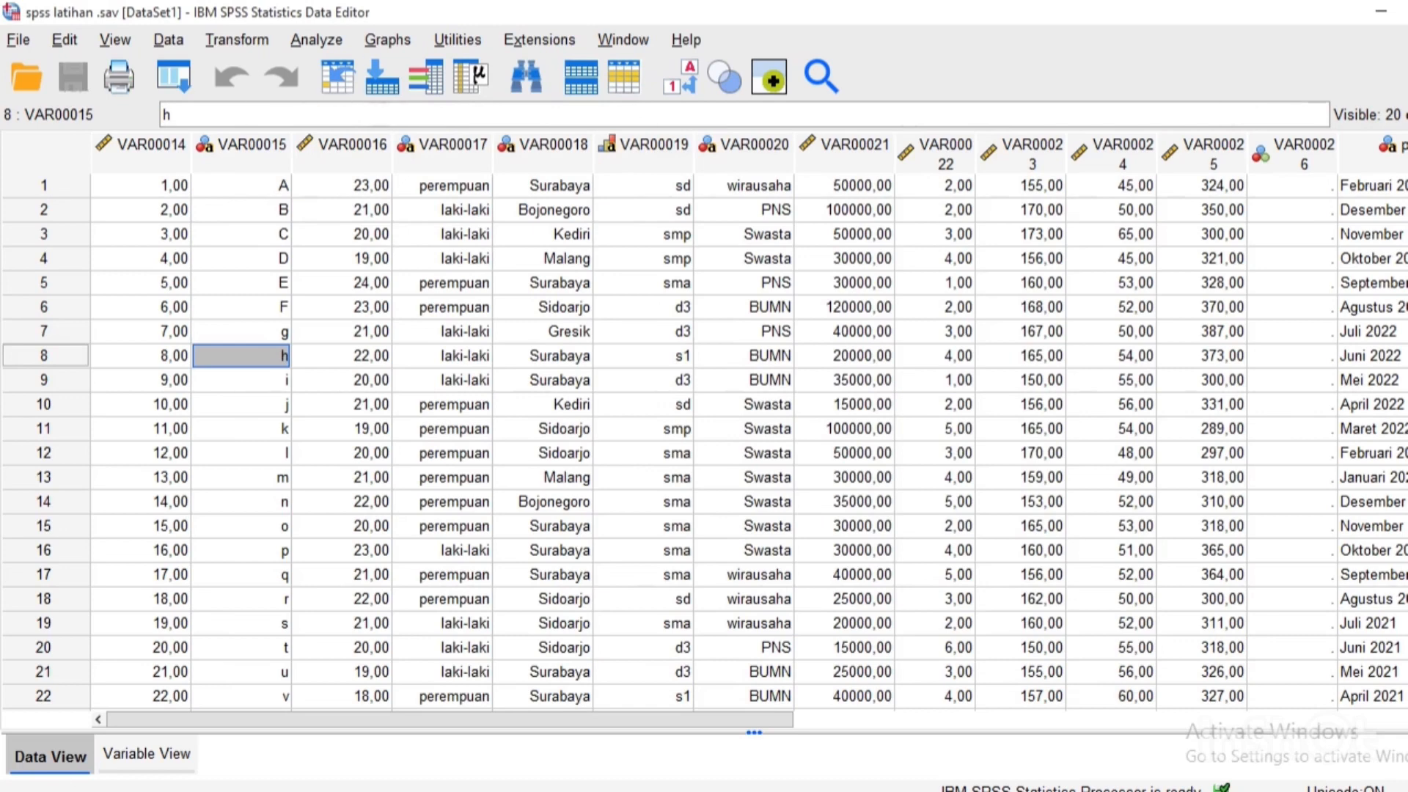
click(389, 40)
click(389, 39)
click(389, 39)
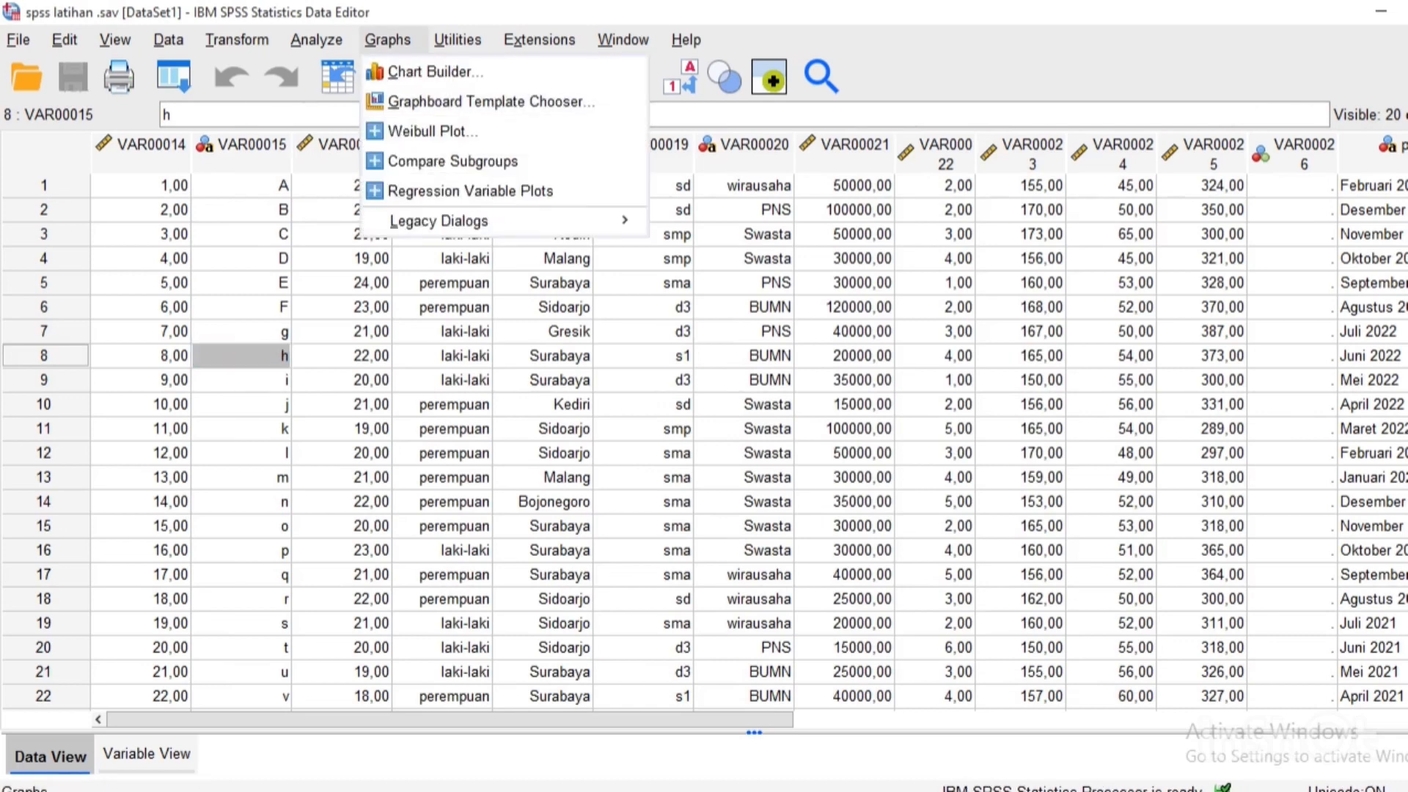
mouse_move(455, 221)
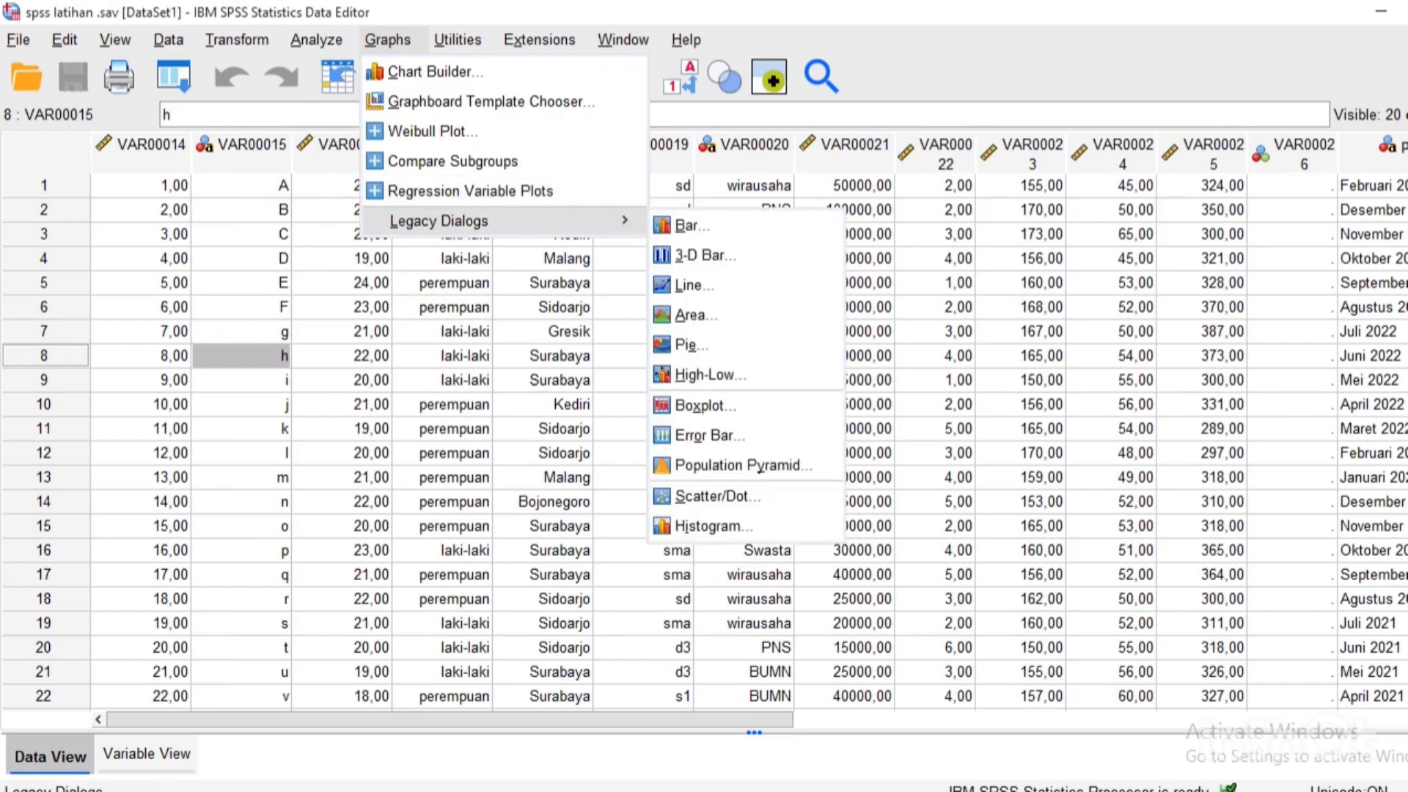
click(694, 285)
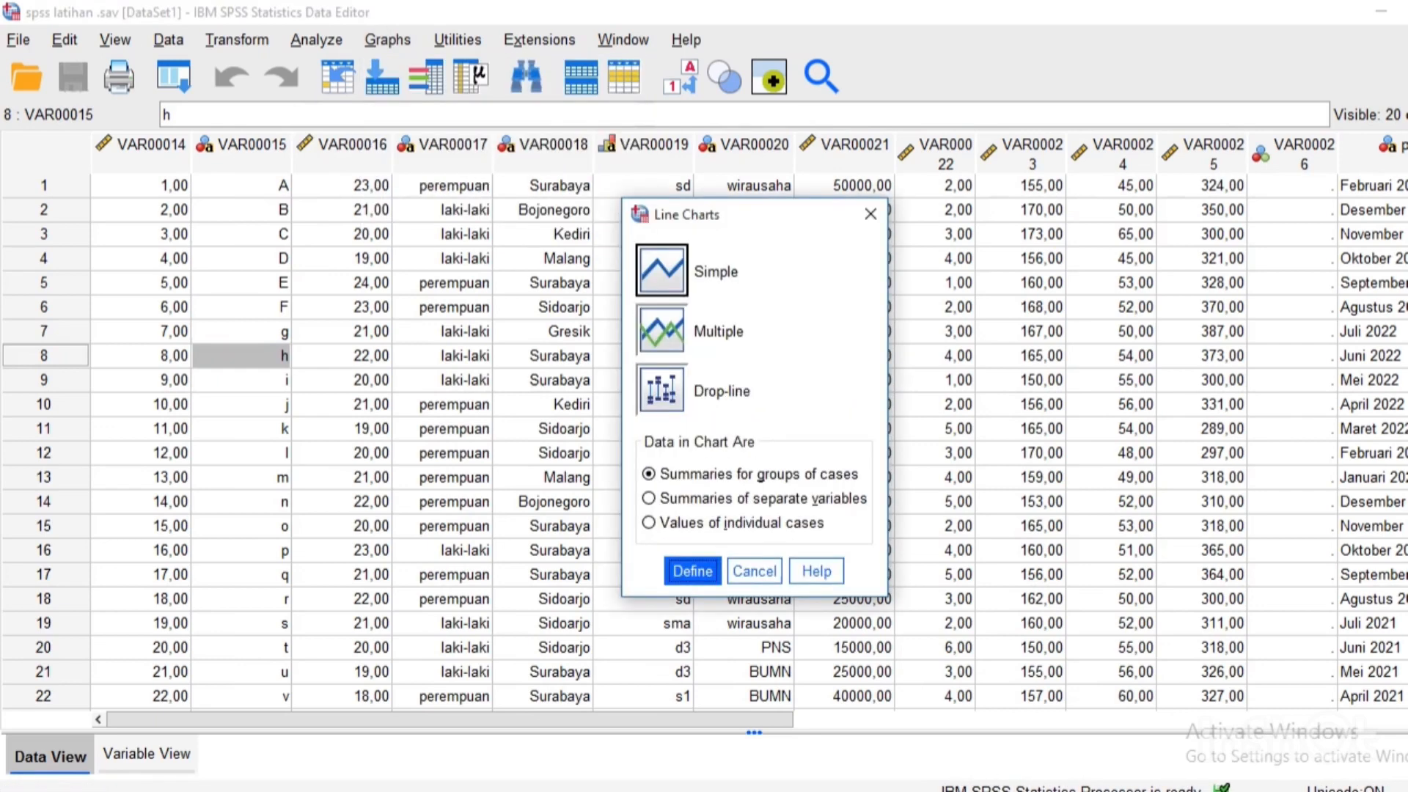
click(663, 330)
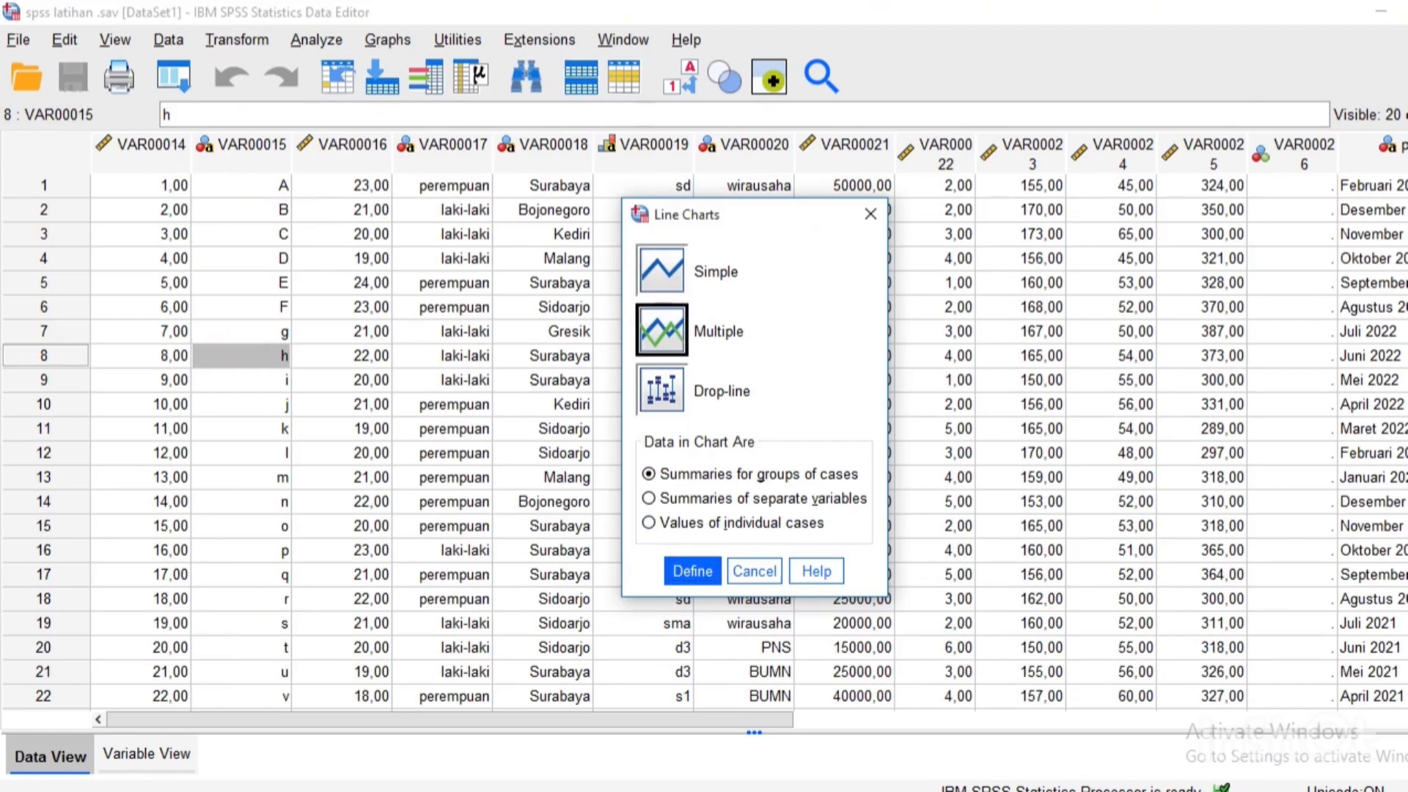
click(649, 523)
click(692, 571)
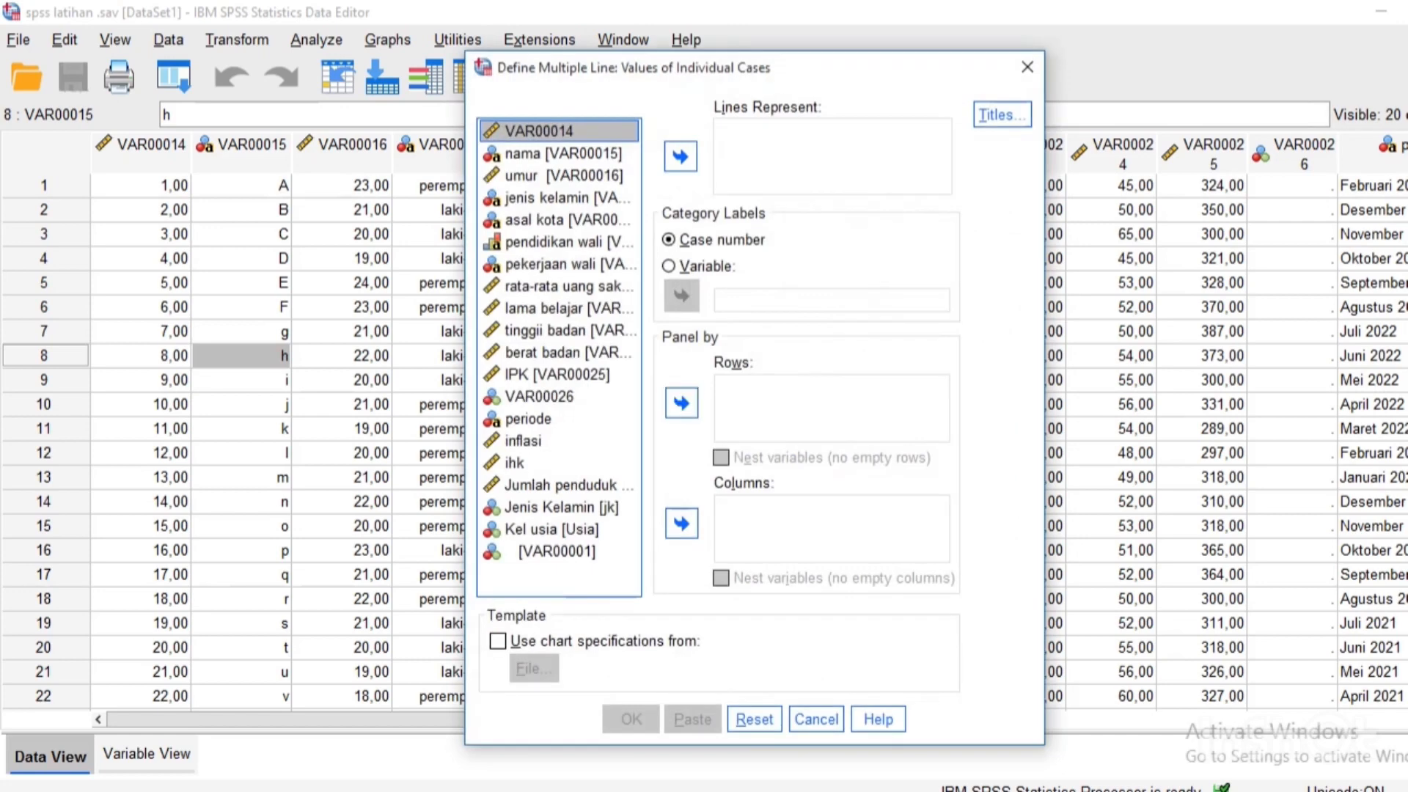
Set inflasi and ihk as the variables the lines represent in the multiple line chart.
click(524, 441)
click(681, 157)
click(516, 440)
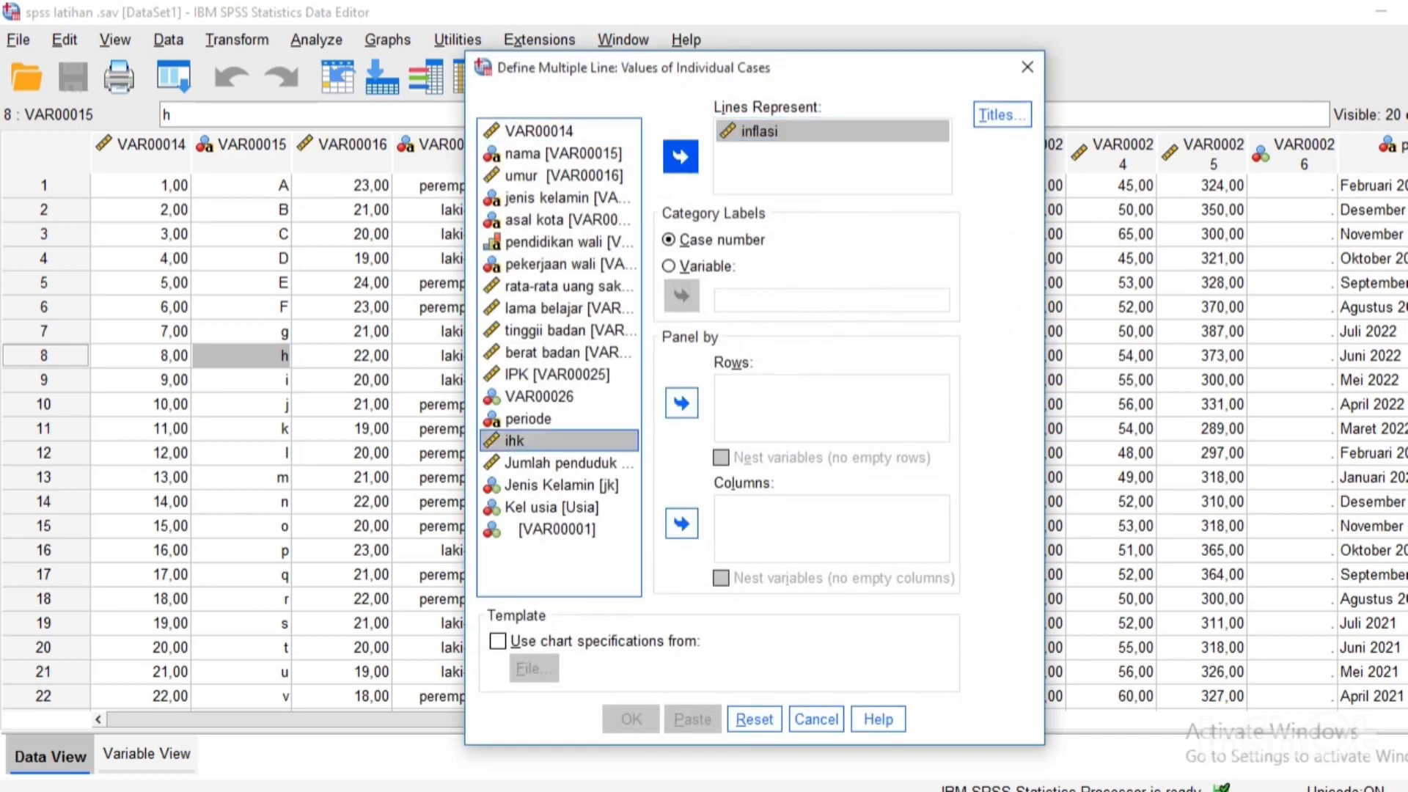
click(681, 156)
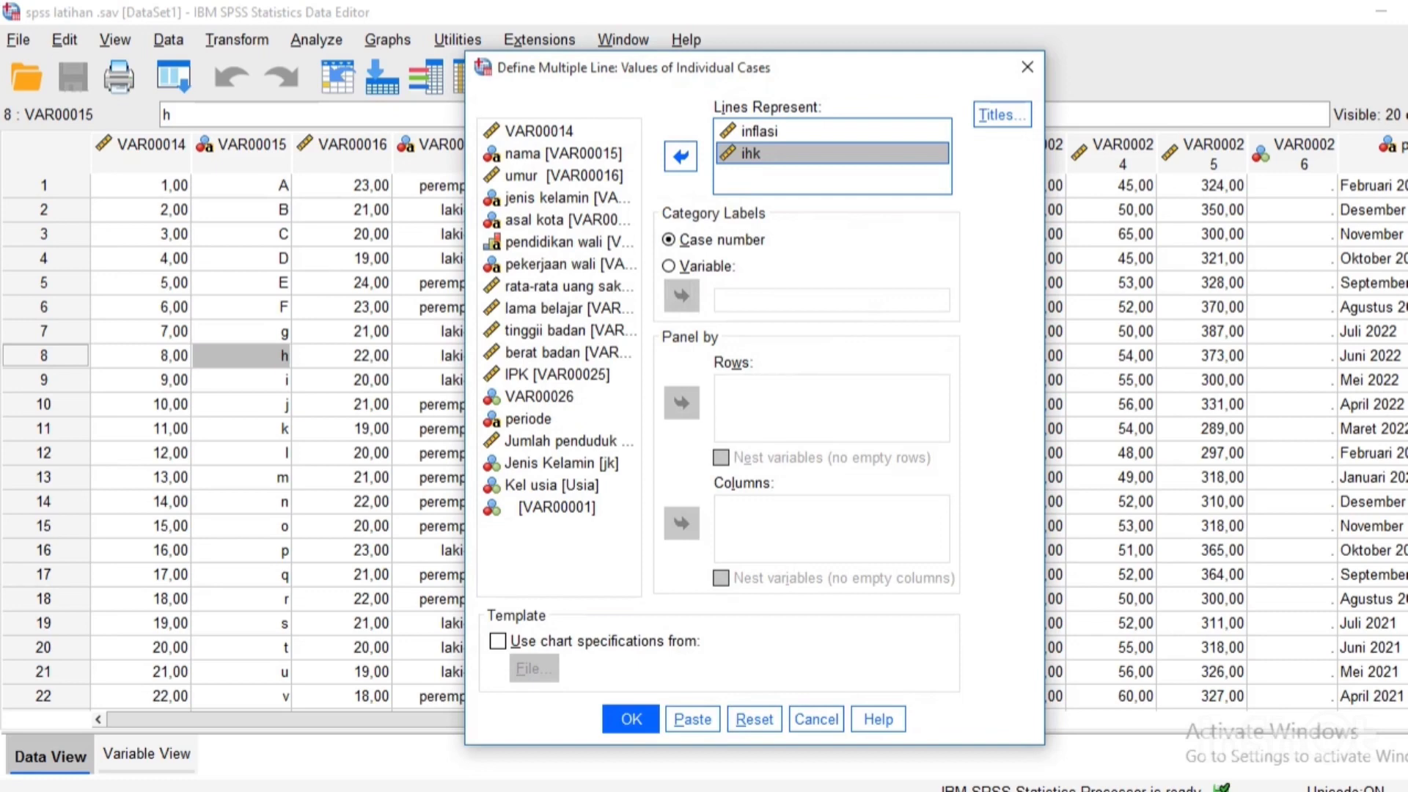
Label the categories by the periode variable, generate the multiple line chart of inflasi and ihk, and review it.
click(669, 266)
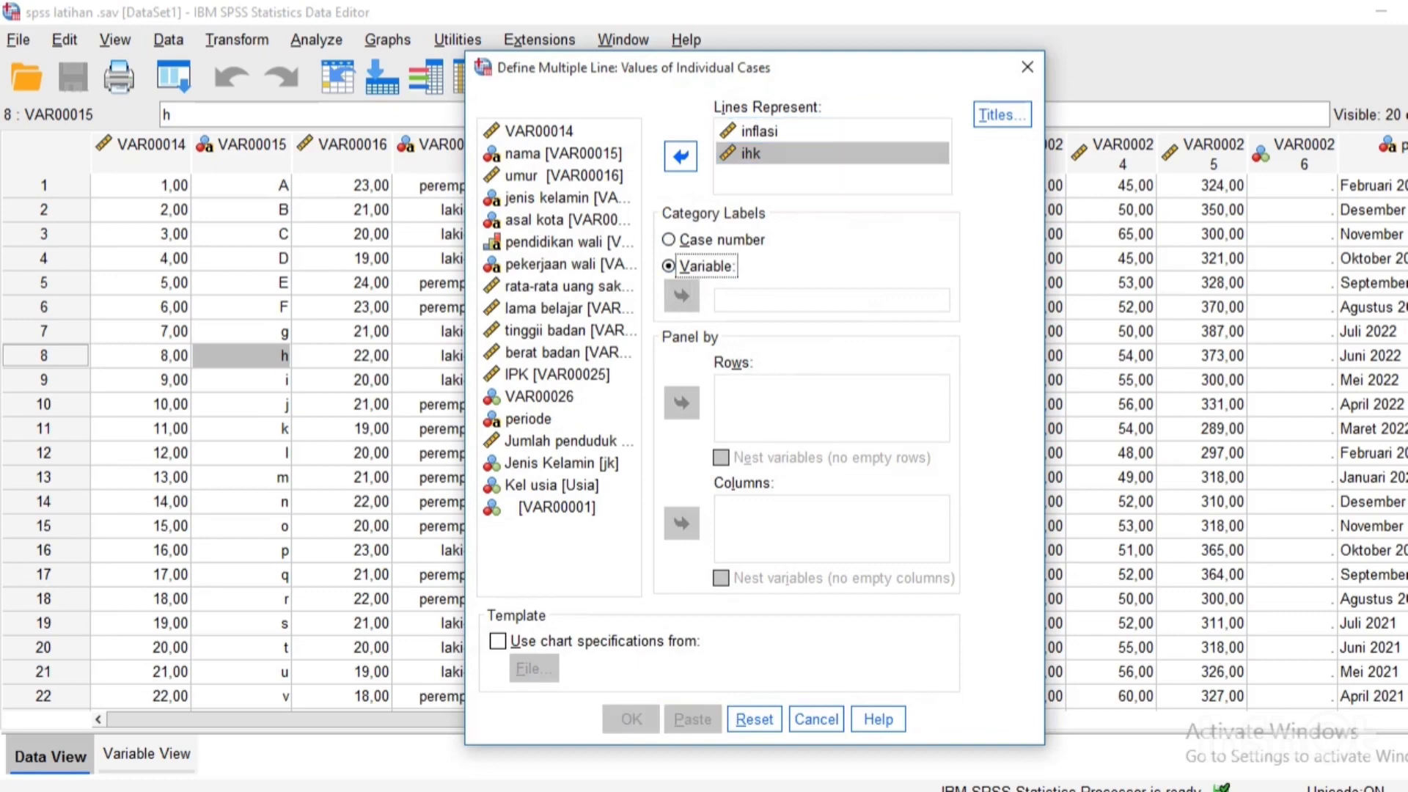
click(528, 419)
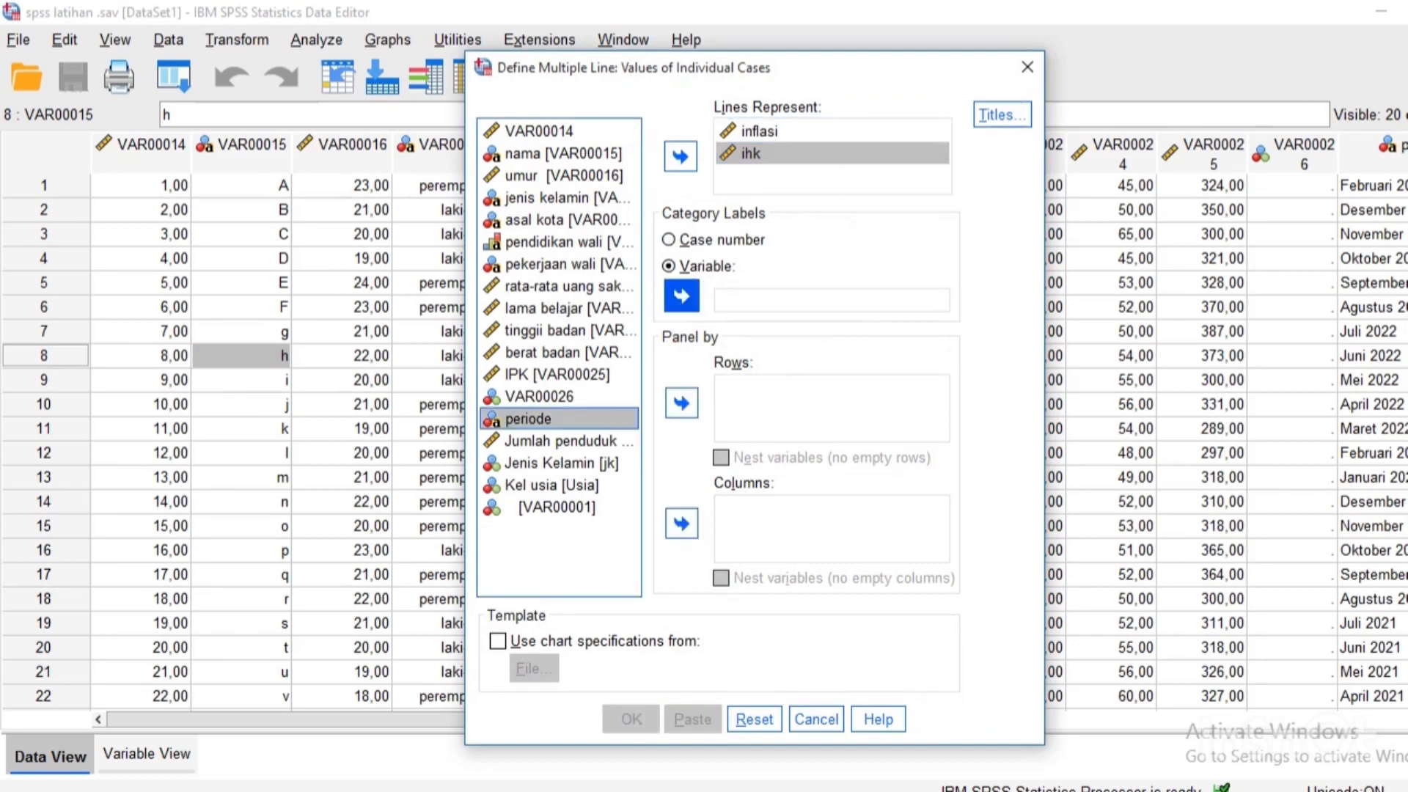
click(681, 295)
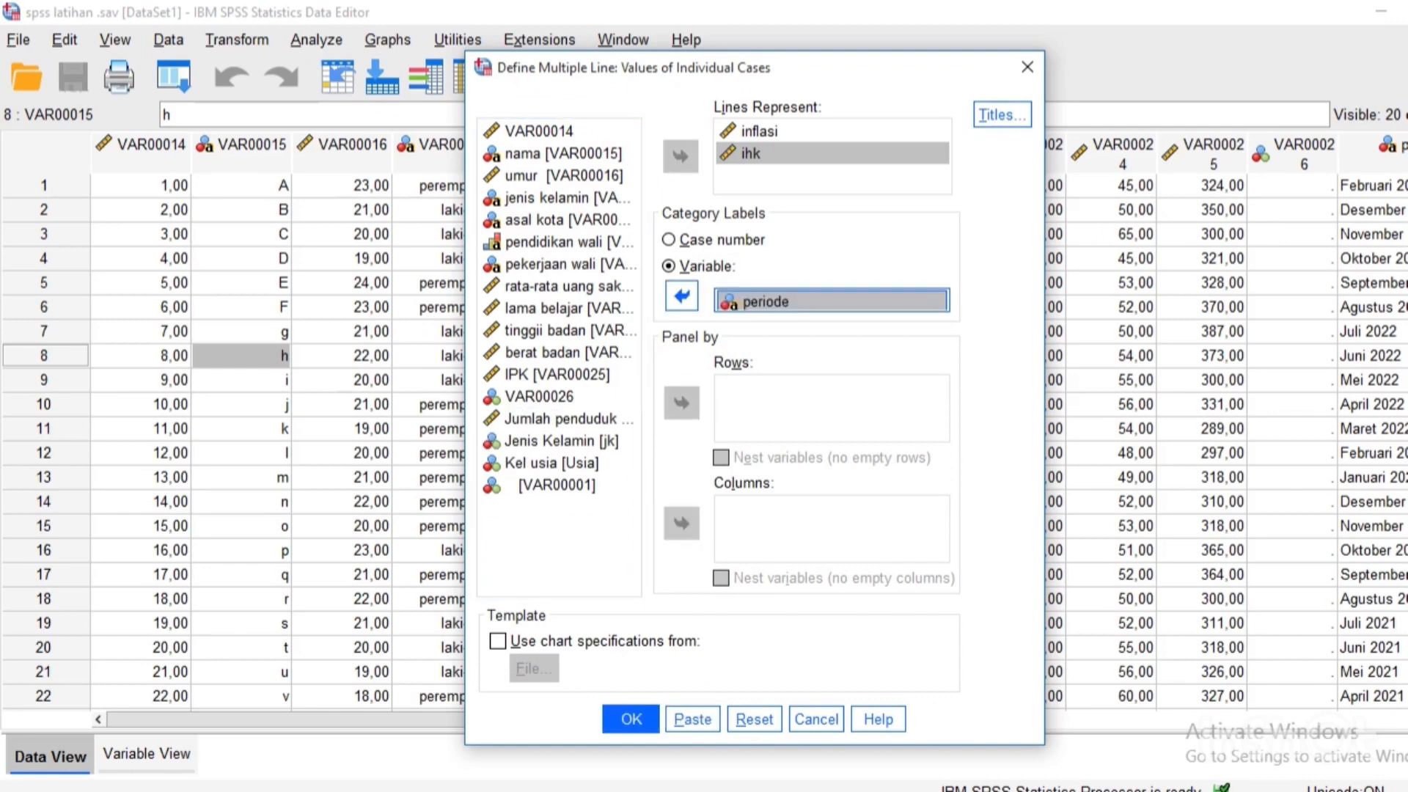
key(Return)
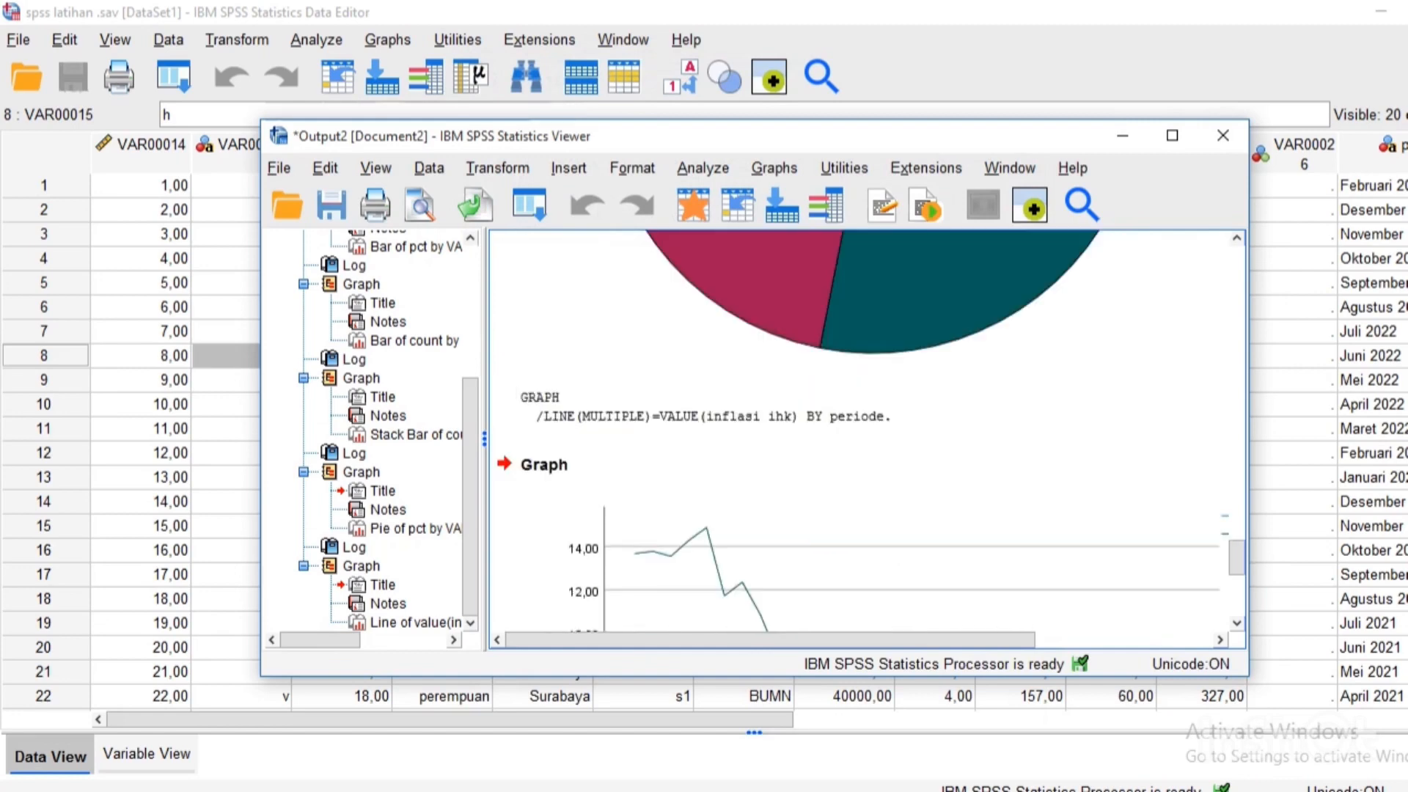
scroll(952, 392, down, 3)
scroll(952, 392, up, 2)
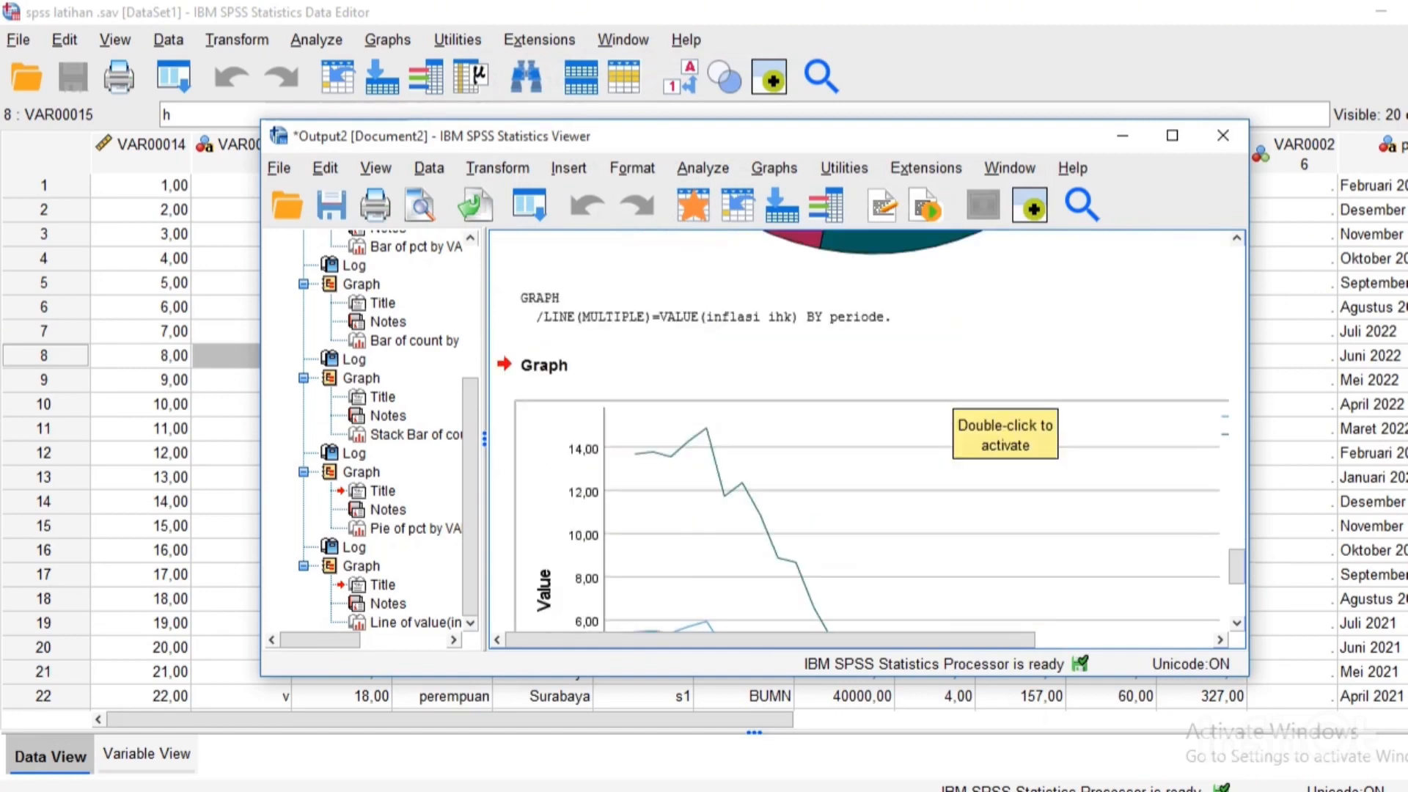
scroll(953, 396, down, 5)
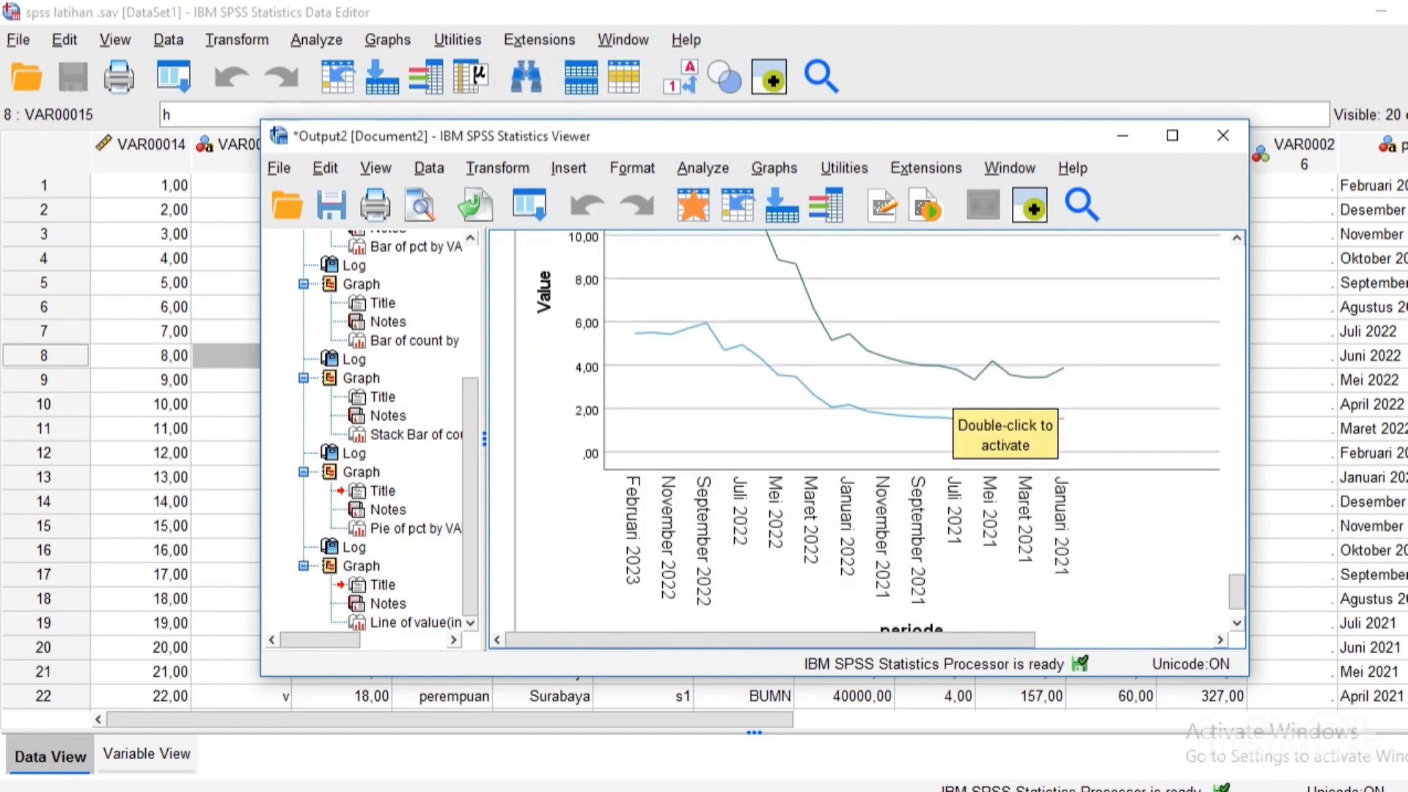
scroll(880, 432, down, 2)
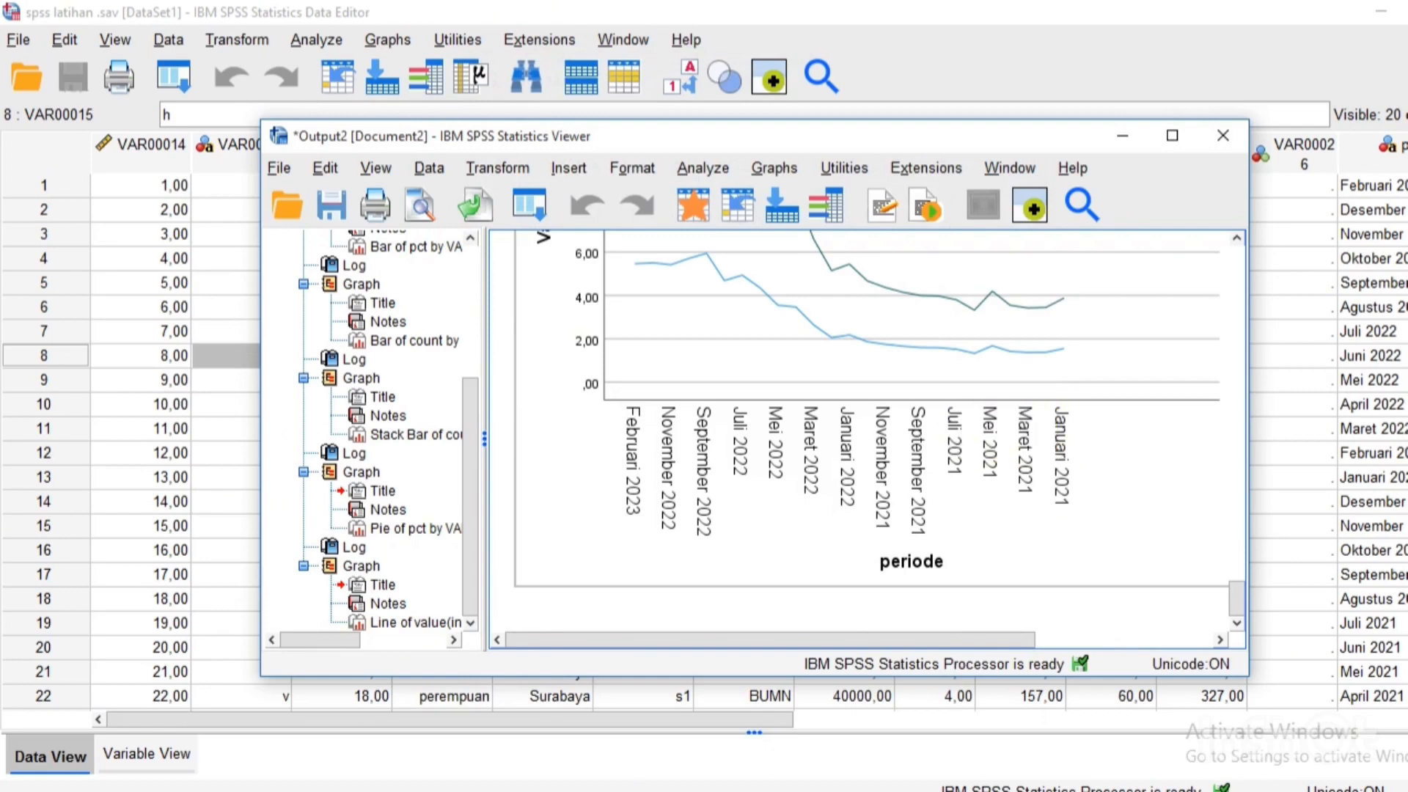
Start defining a simple legacy boxplot from the dataset using summaries for groups of cases.
click(140, 210)
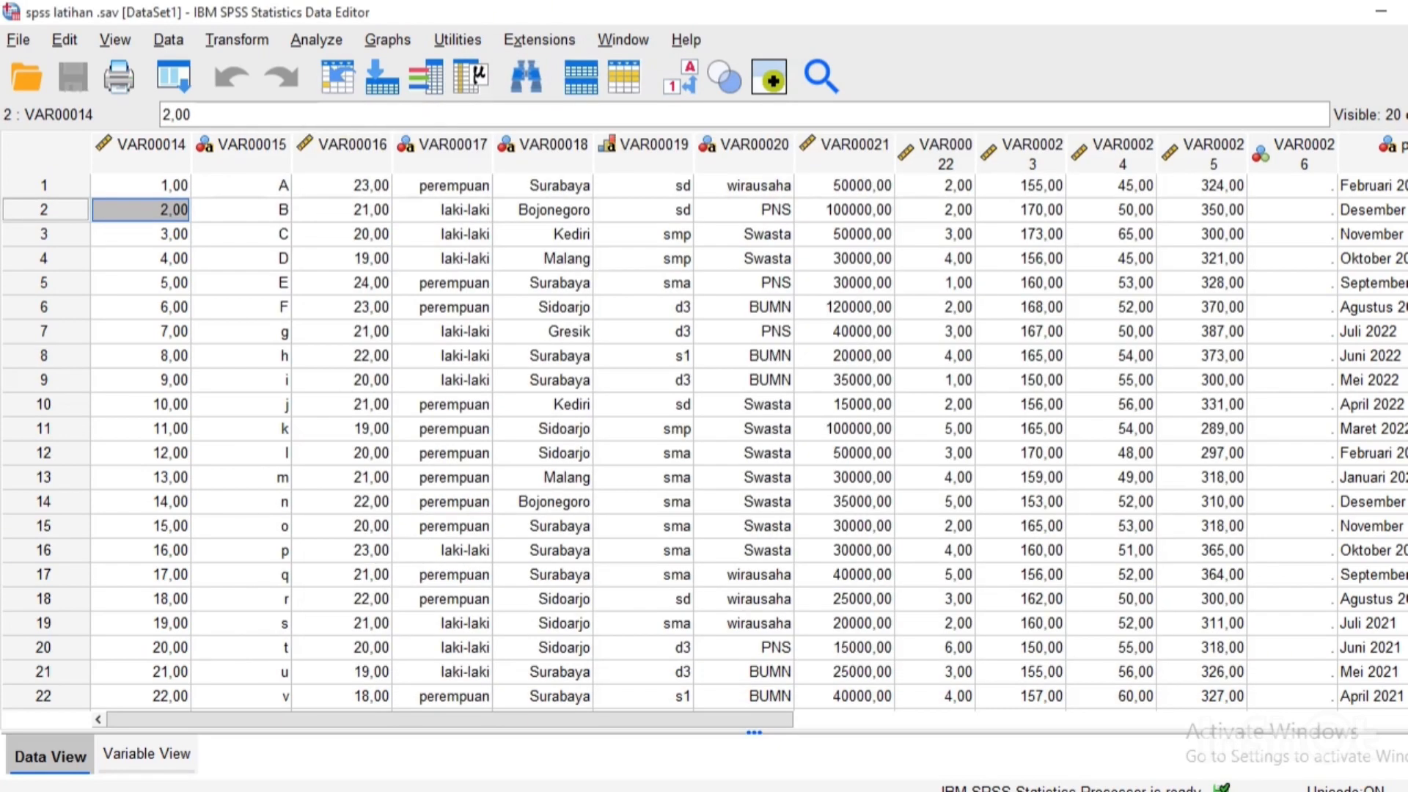
click(388, 39)
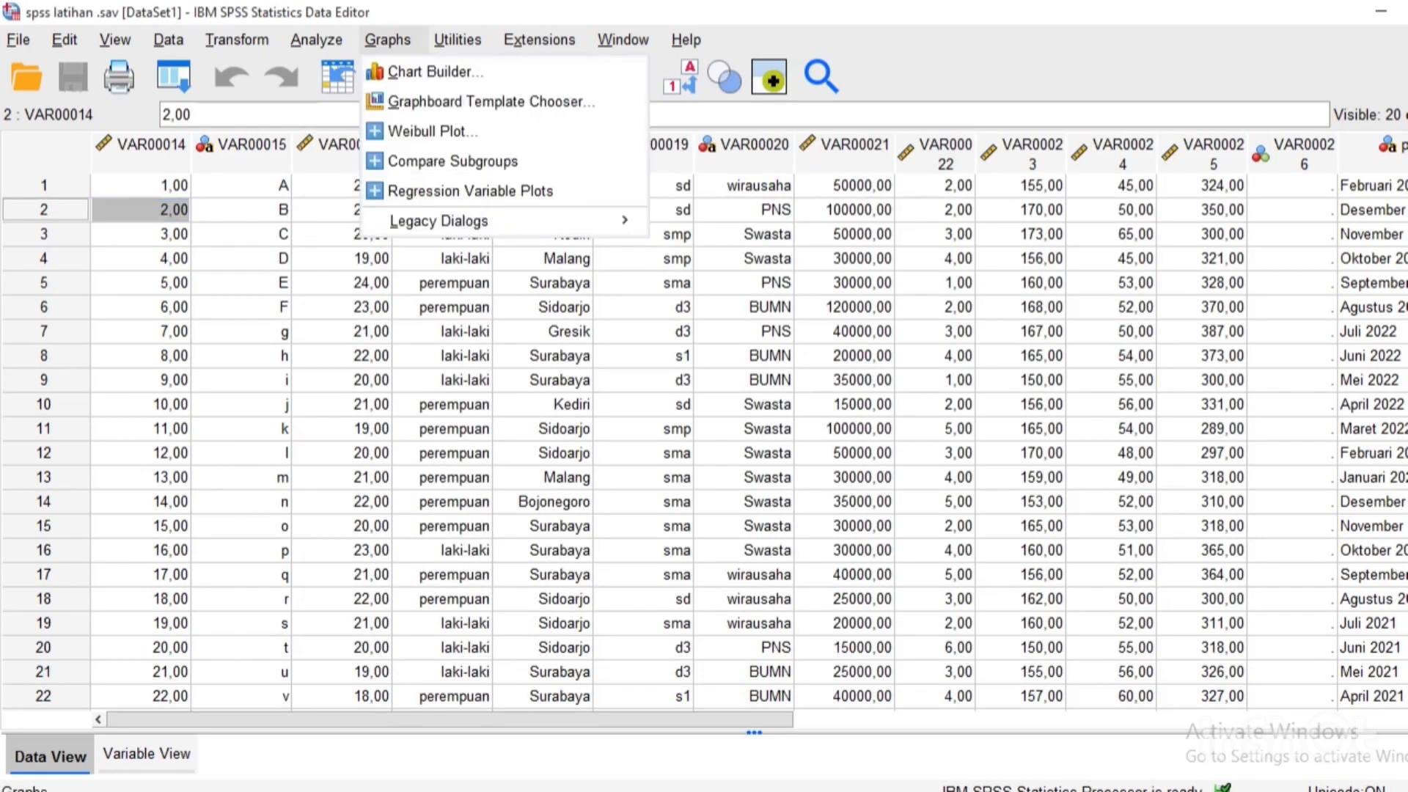
mouse_move(440, 221)
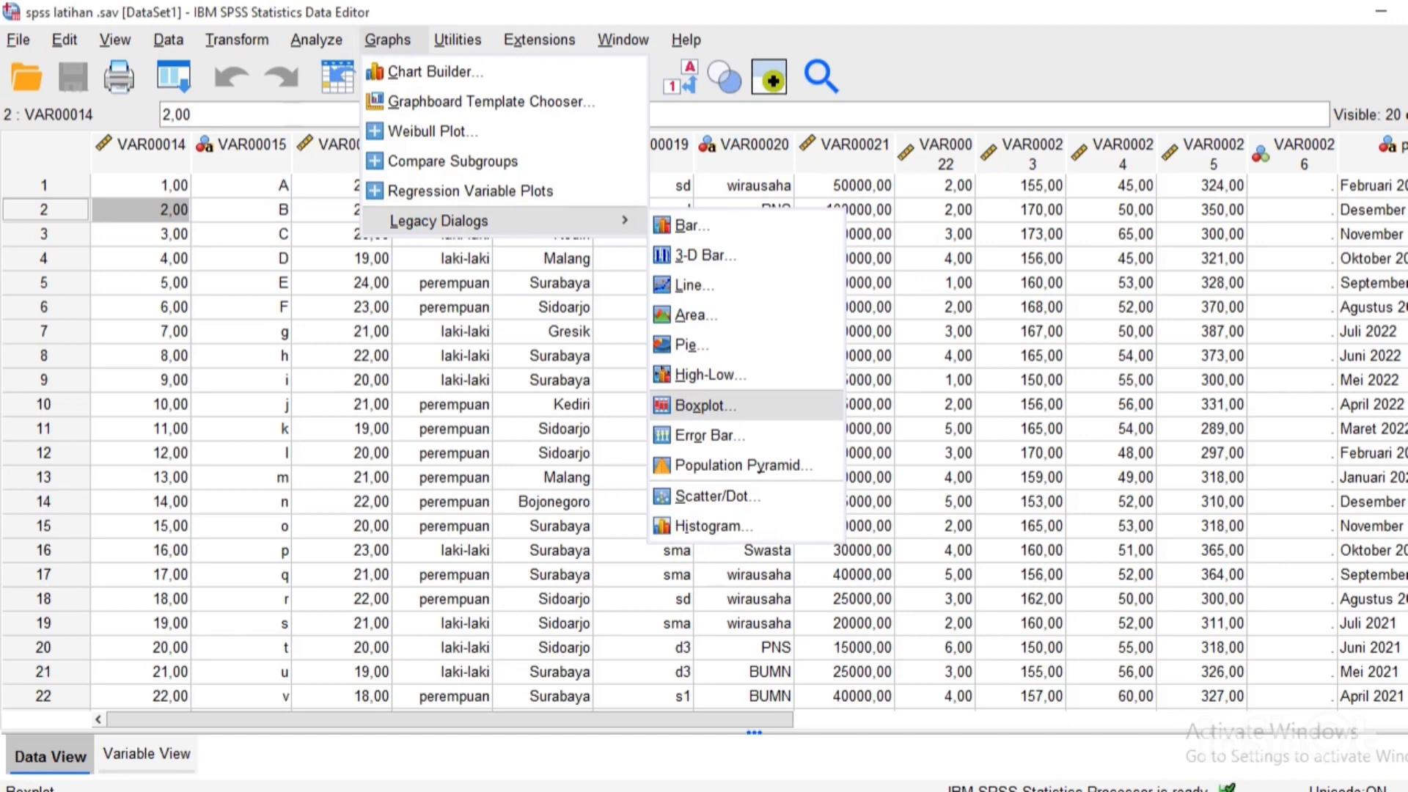
click(706, 406)
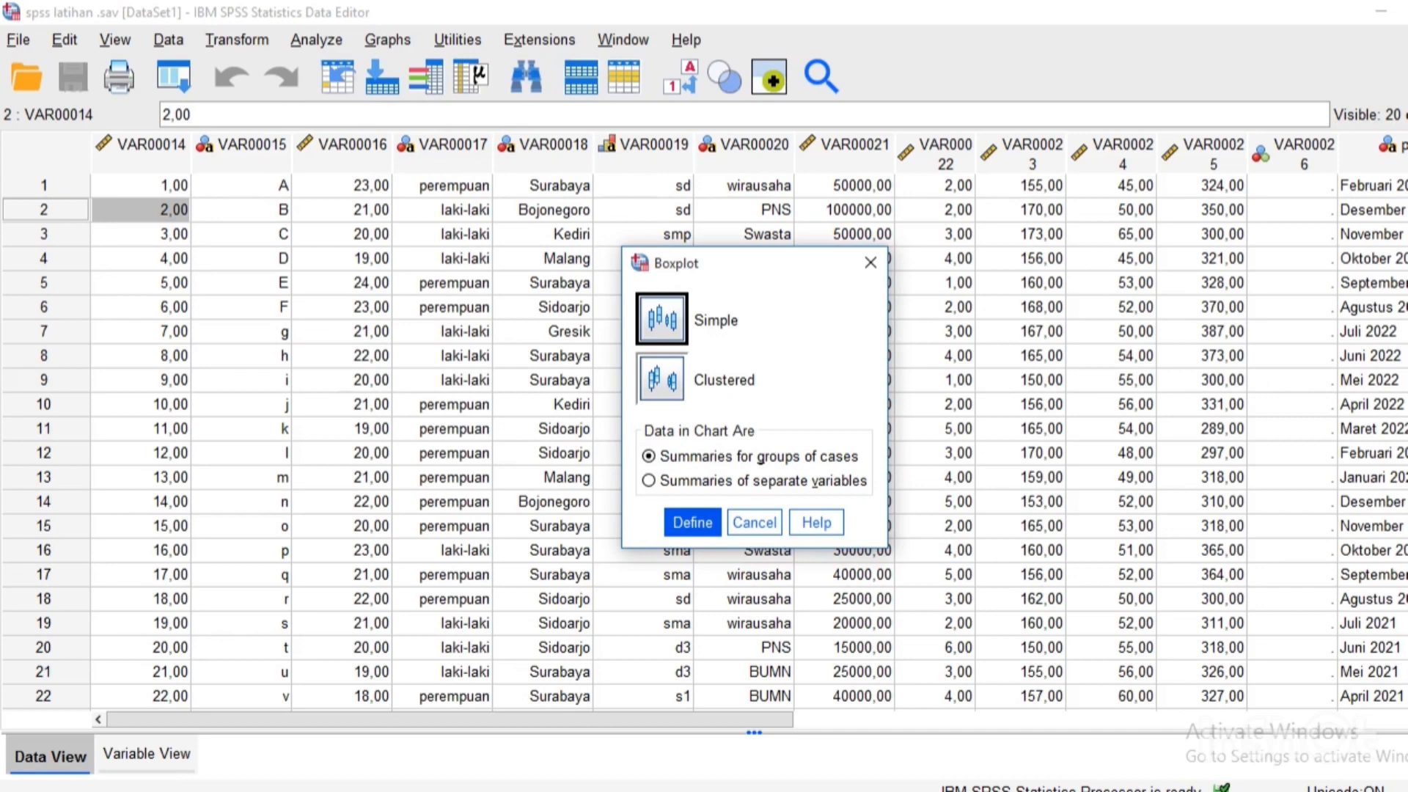
key(Return)
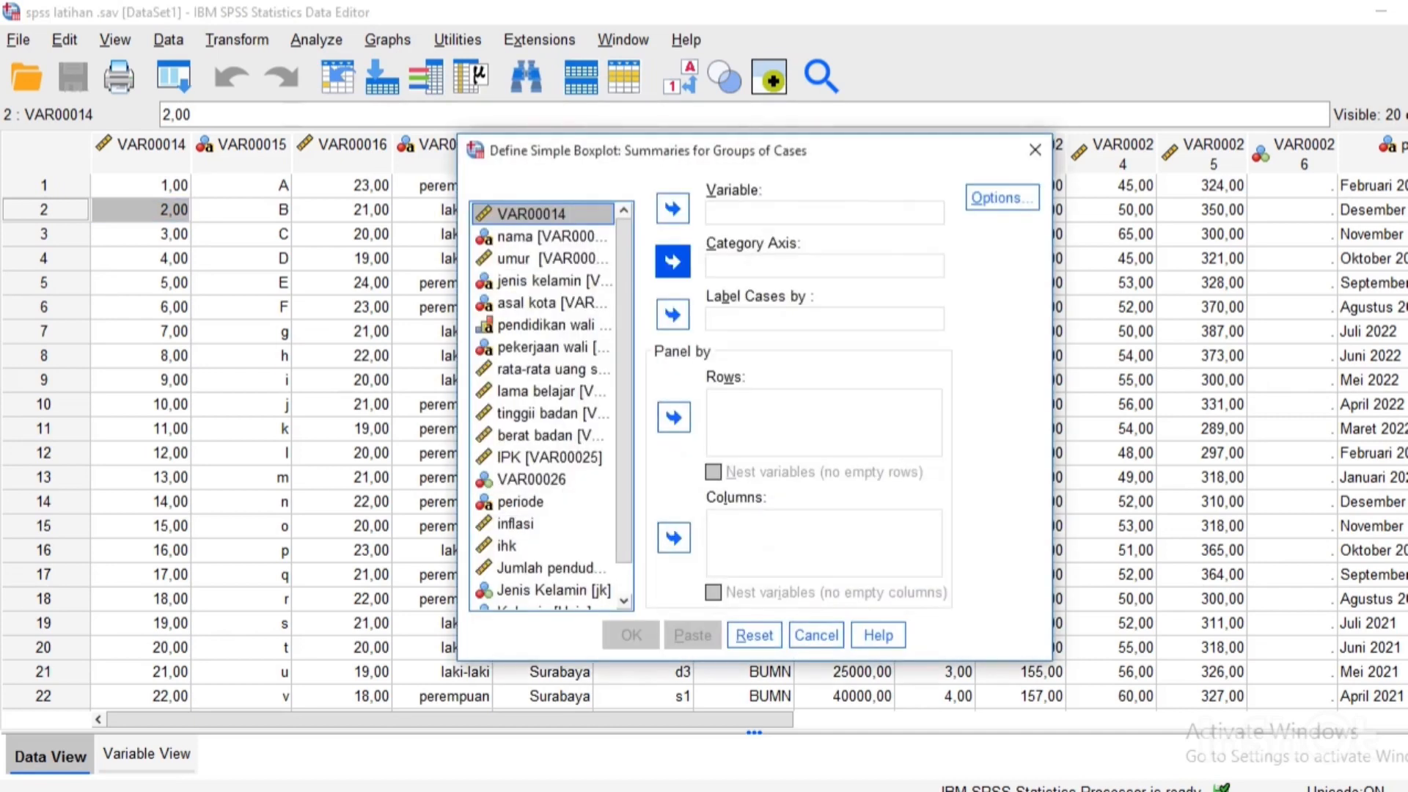
Set rata-rata uang saku perhari as the boxplot variable, jenis kelamin as the category axis, and nama as the case label.
click(544, 369)
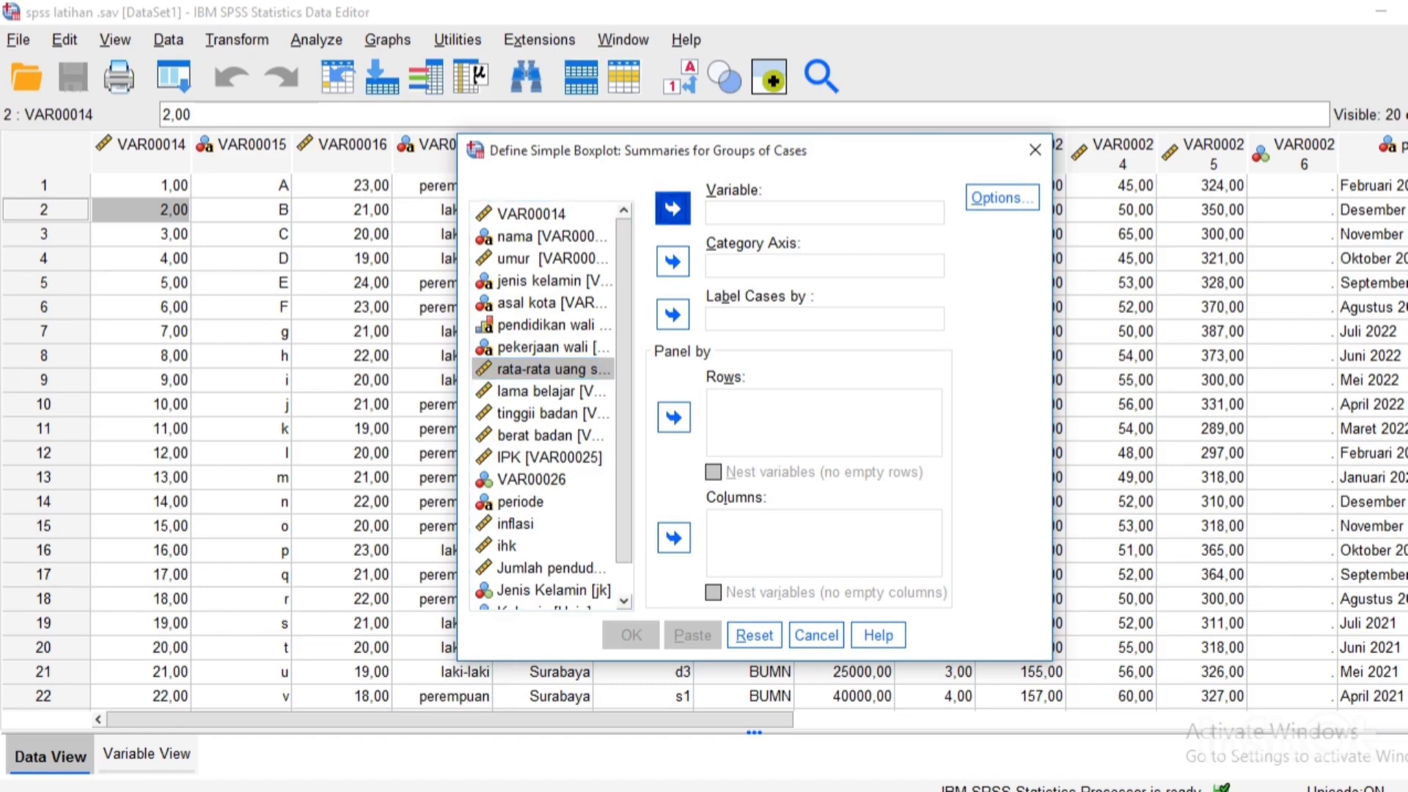
click(673, 208)
click(555, 281)
click(673, 262)
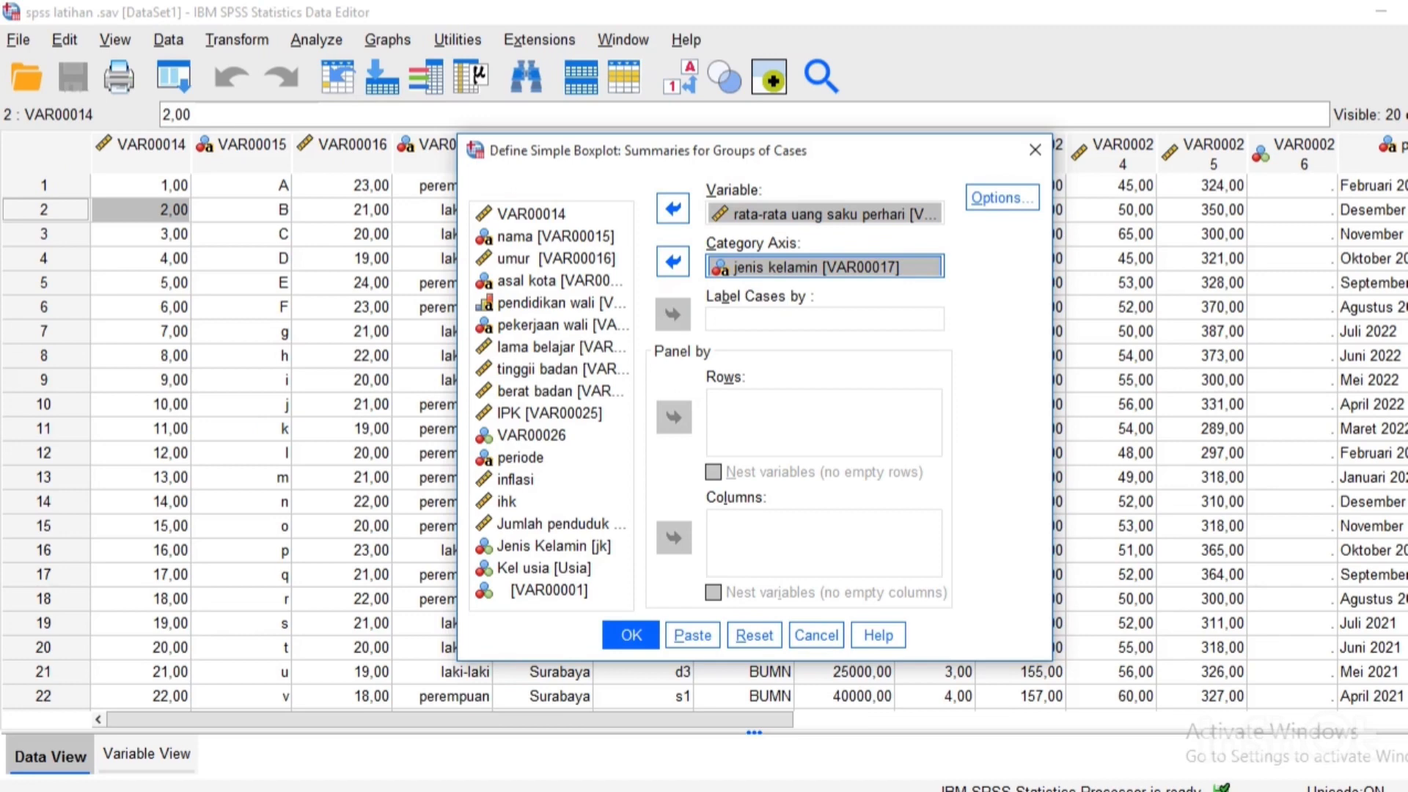
click(556, 237)
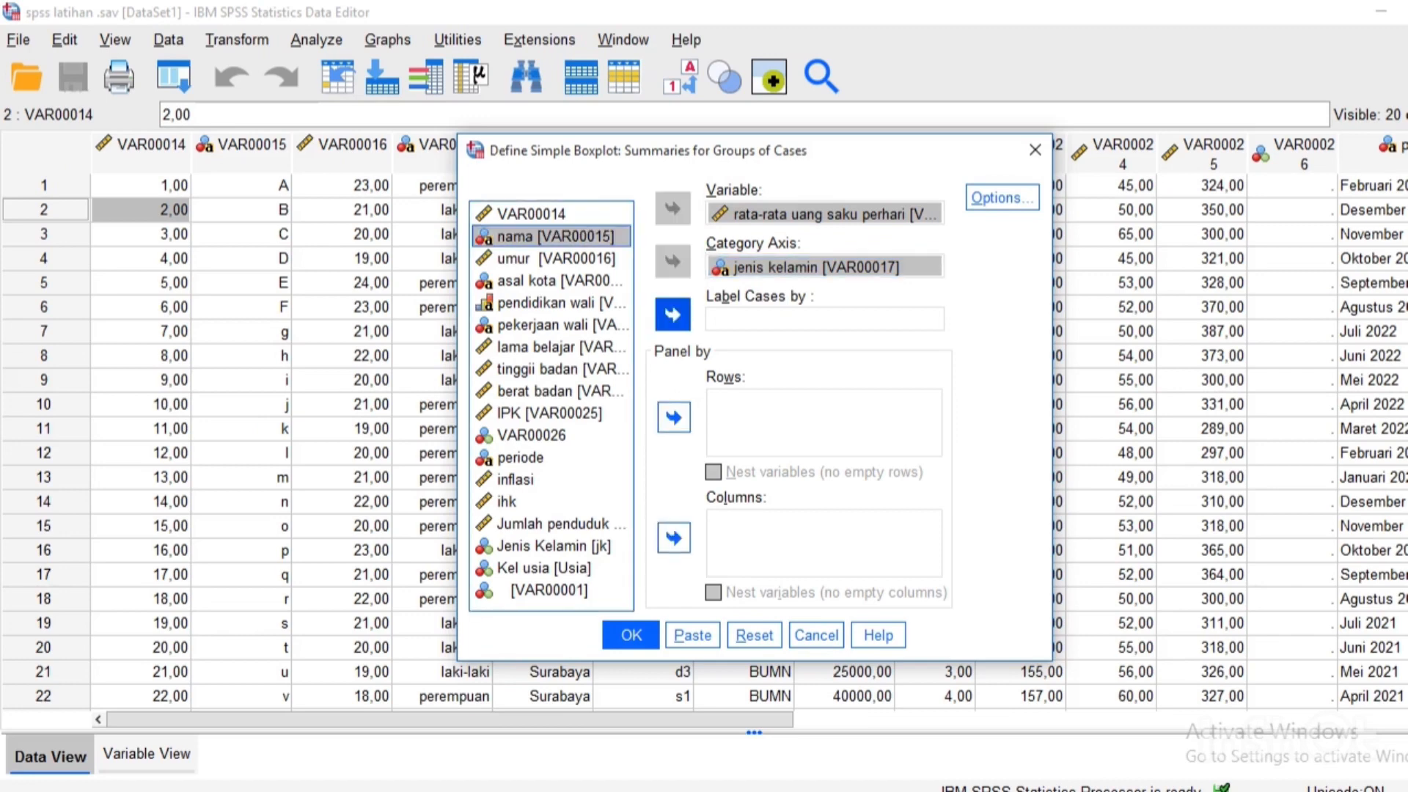
click(673, 315)
Generate the boxplot and review its case processing summary and chart in the output.
key(Return)
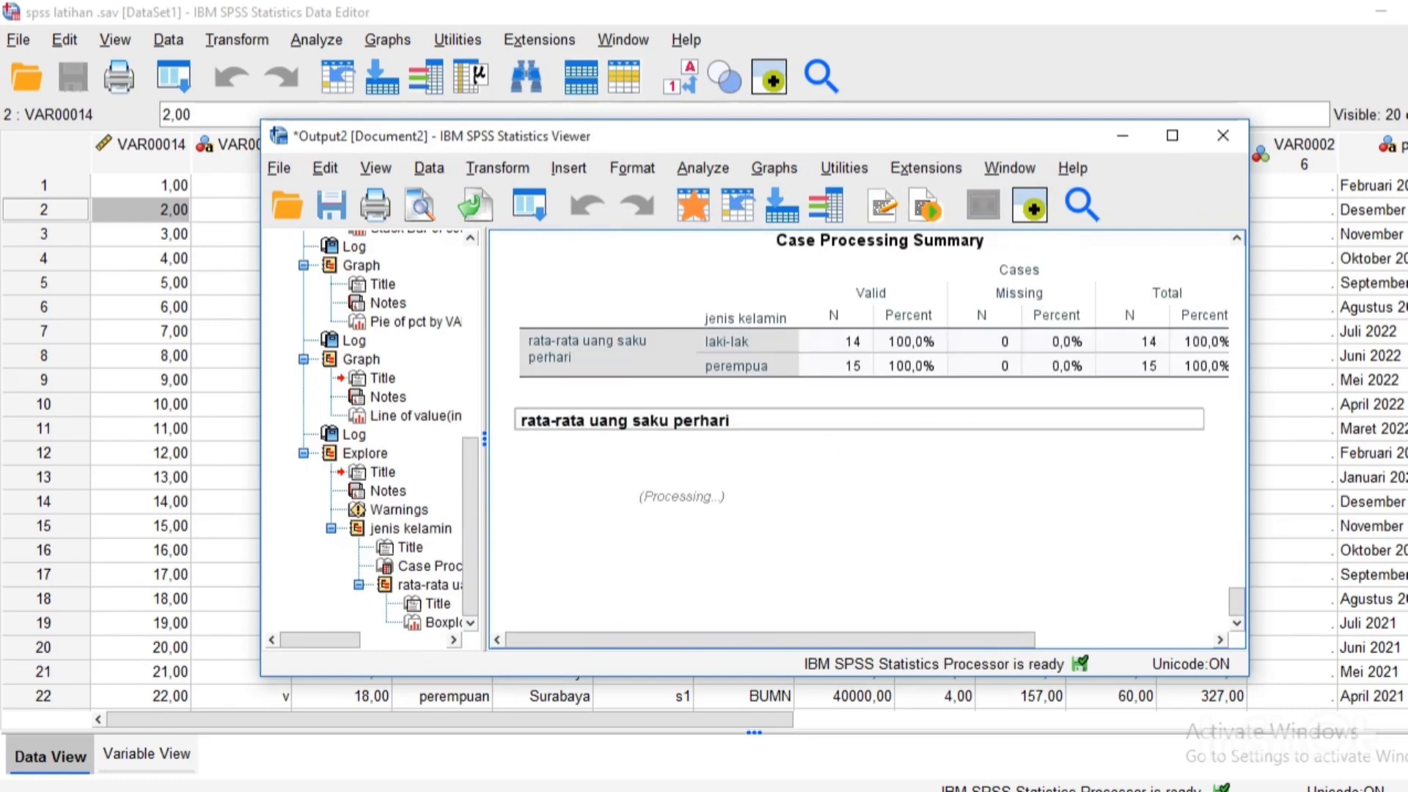
scroll(865, 433, up, 10)
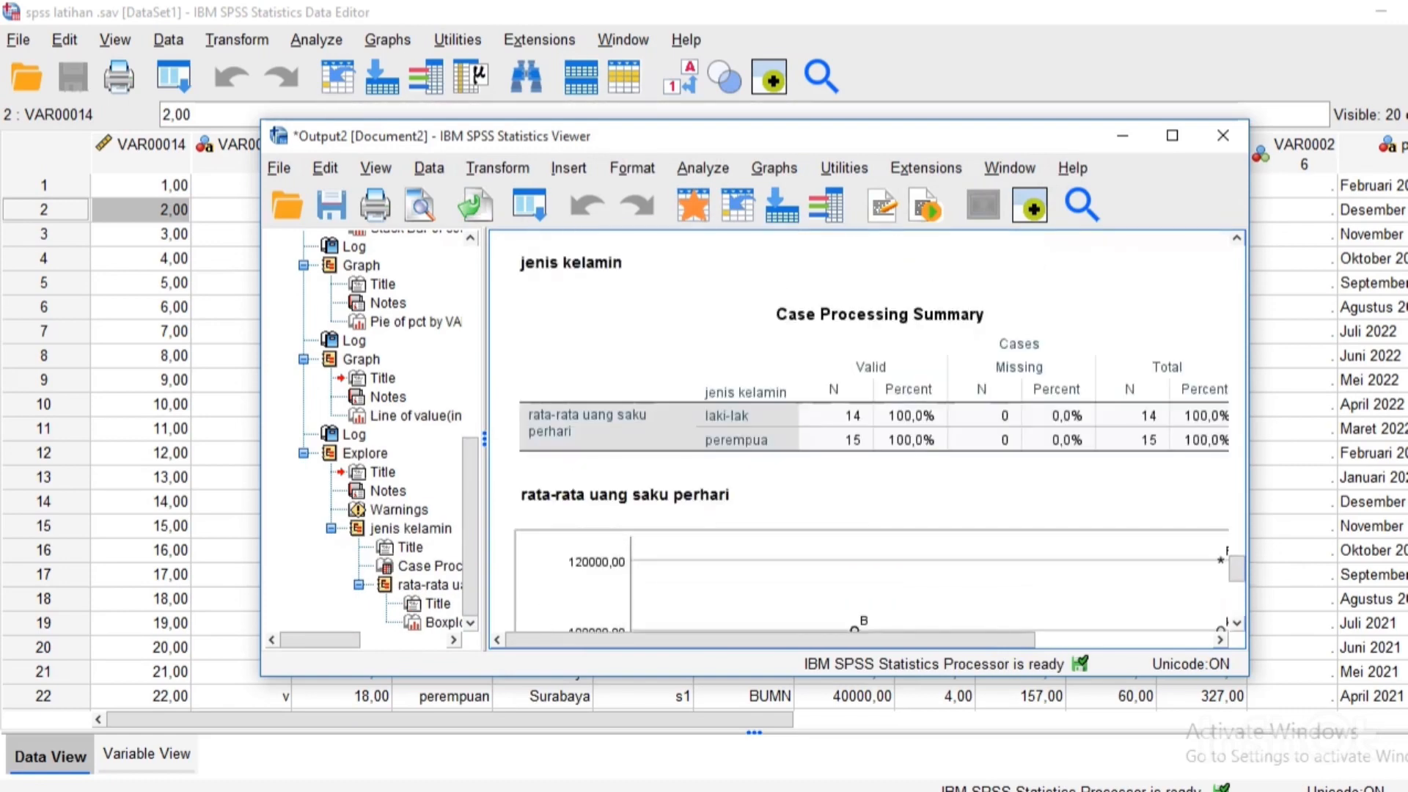
scroll(865, 433, up, 1)
scroll(866, 432, down, 4)
scroll(865, 433, down, 5)
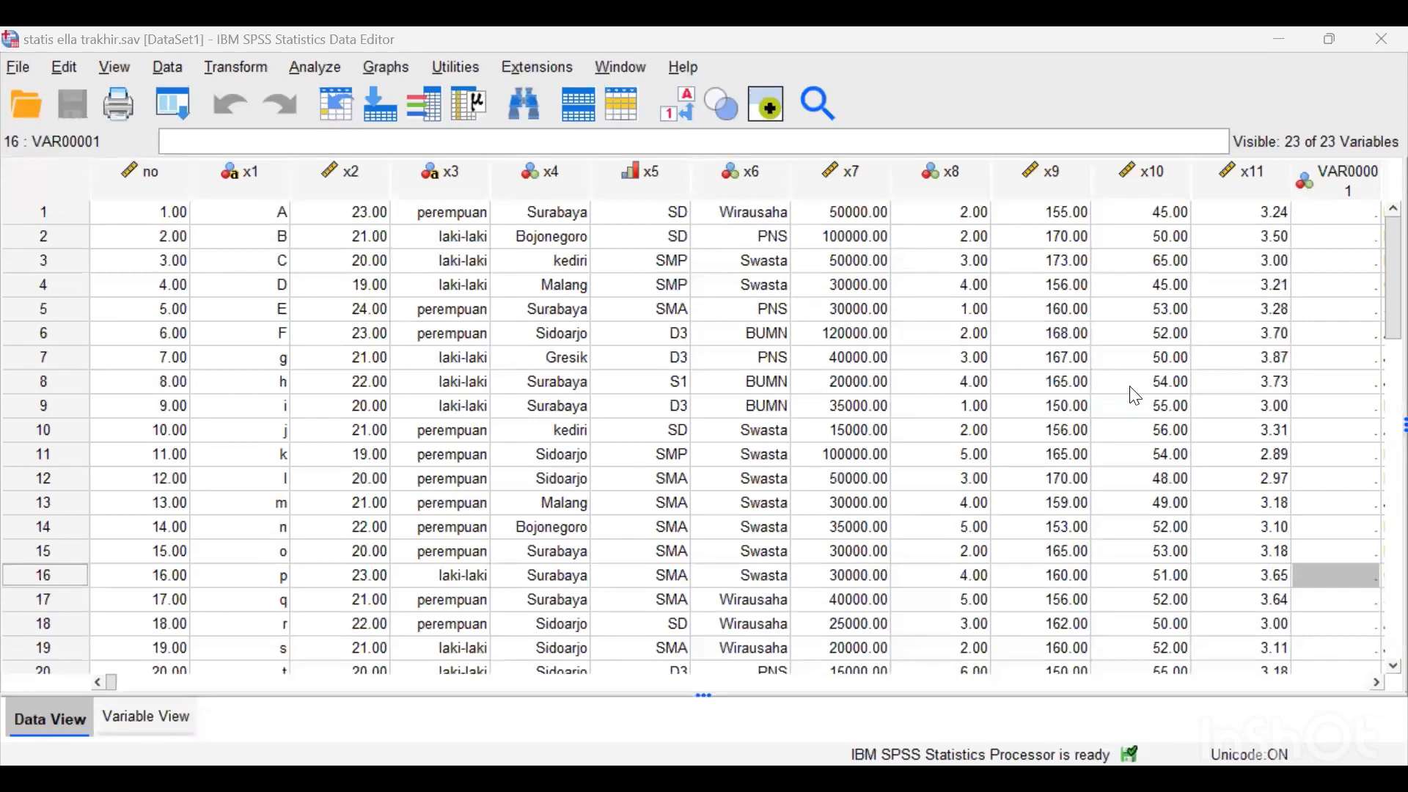
Start defining a simple legacy scatterplot from the statis ella trakhir.sav dataset.
click(385, 65)
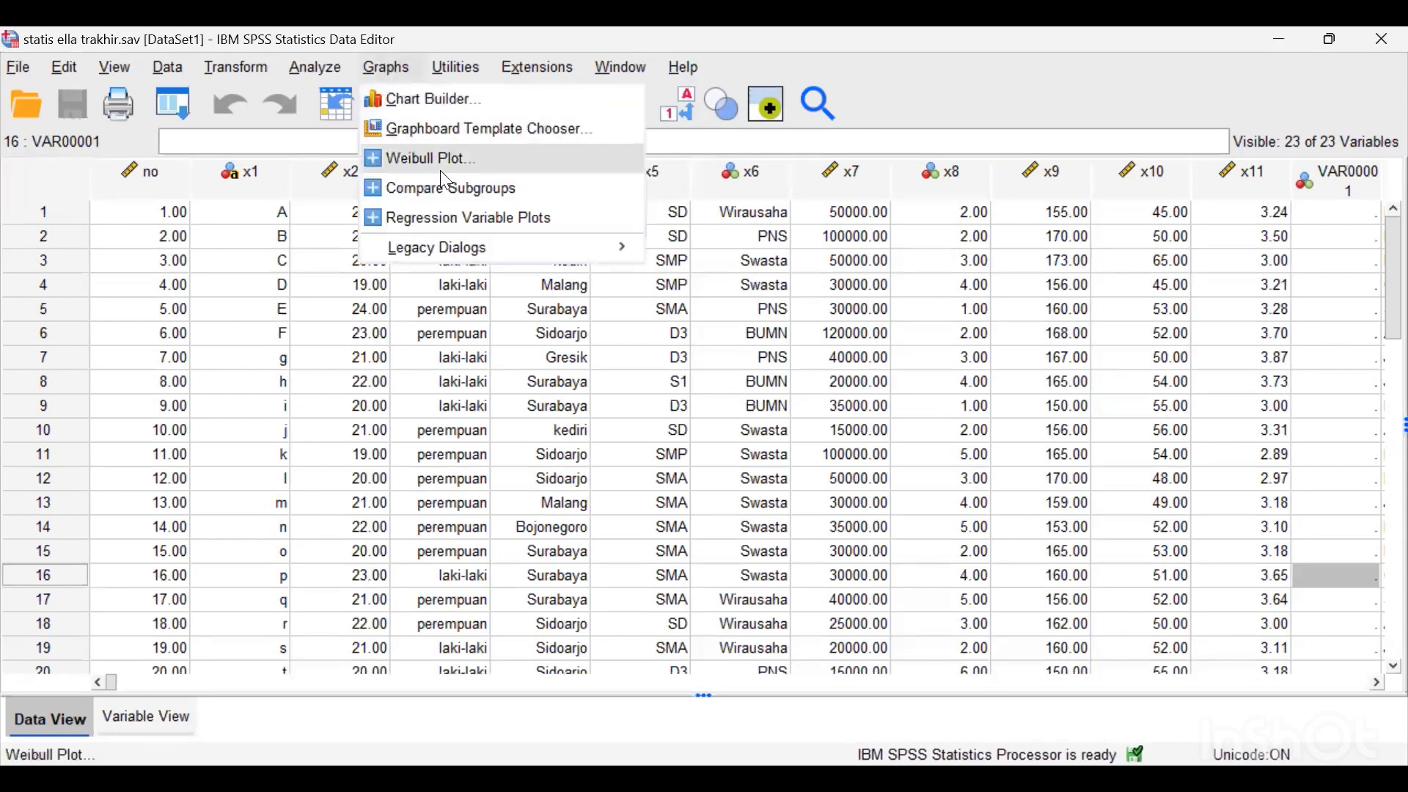
mouse_move(490, 242)
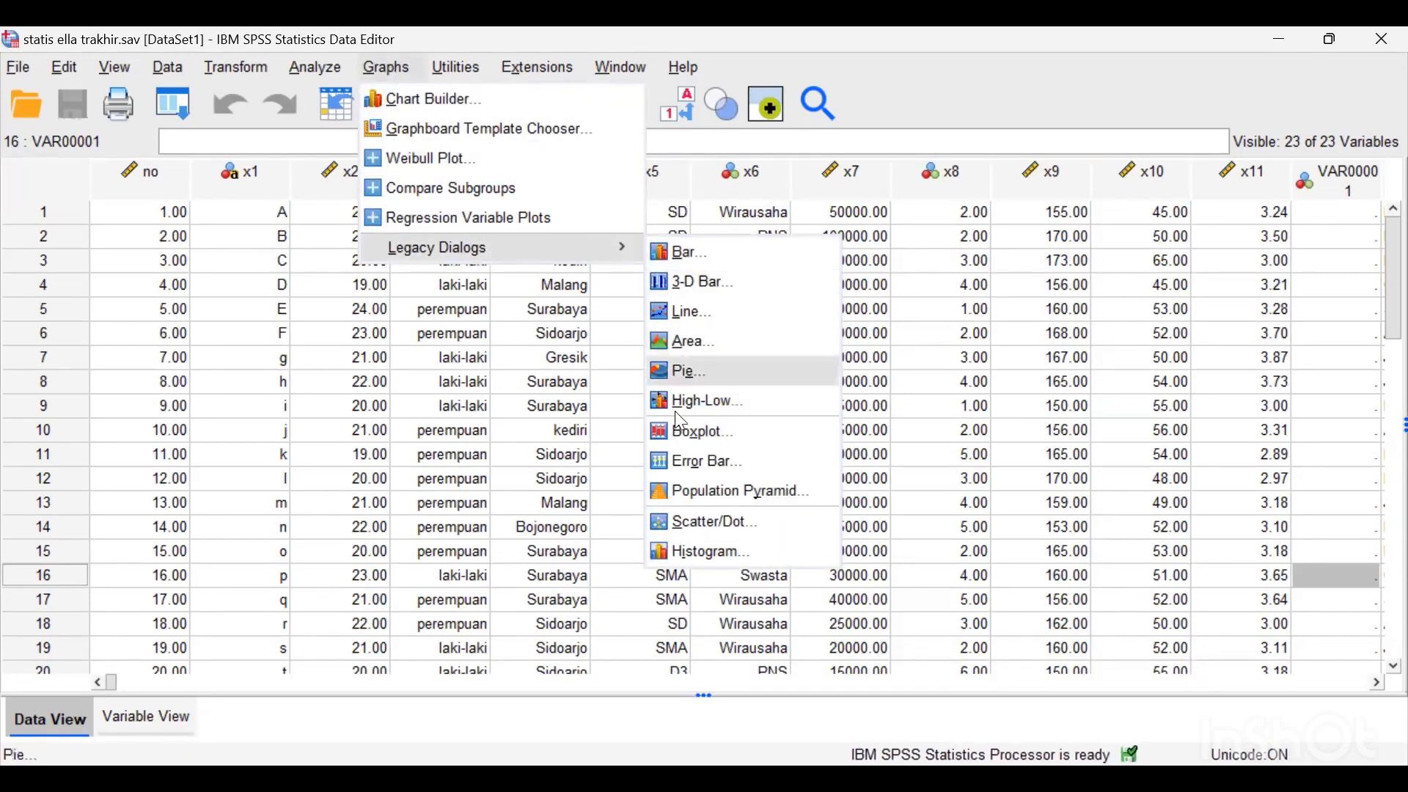
click(690, 521)
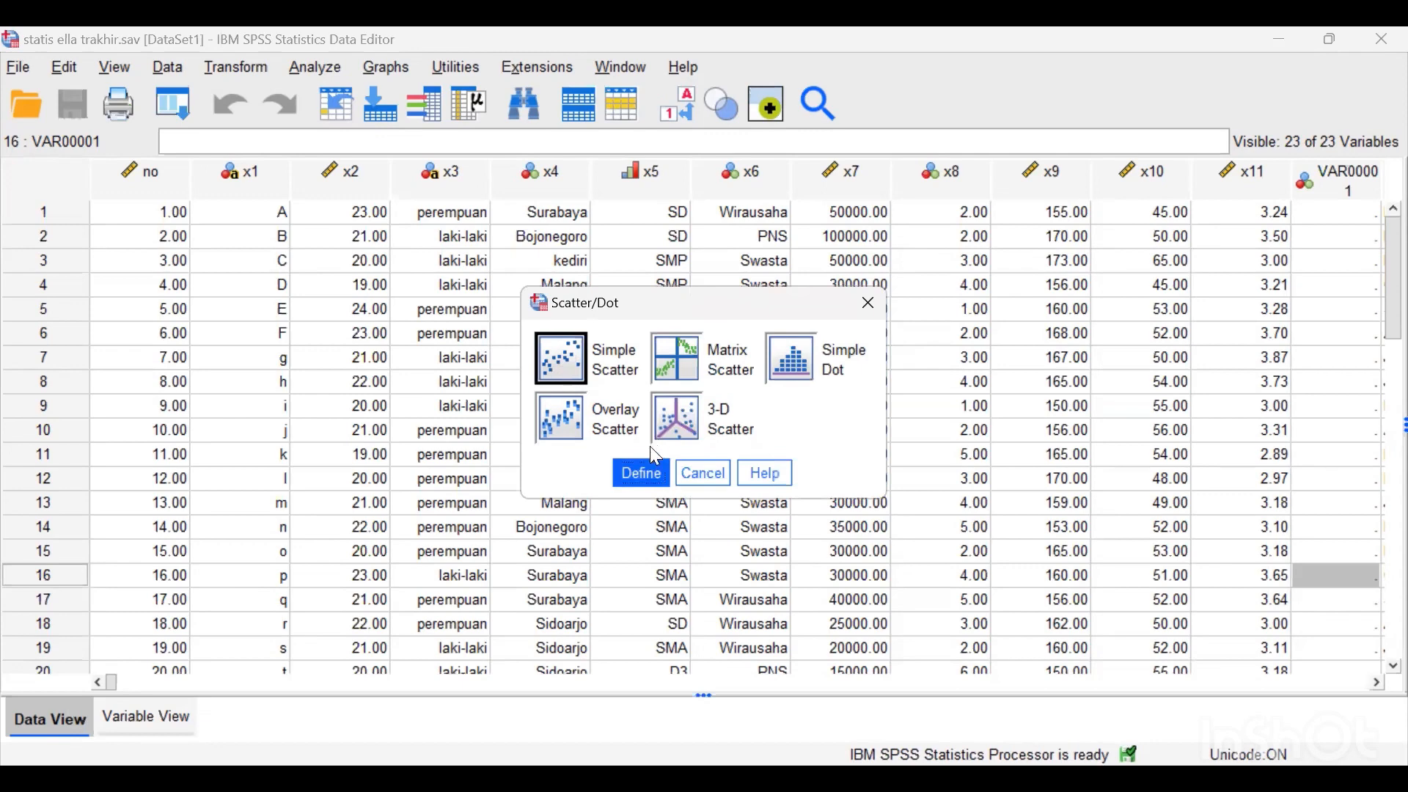
click(639, 475)
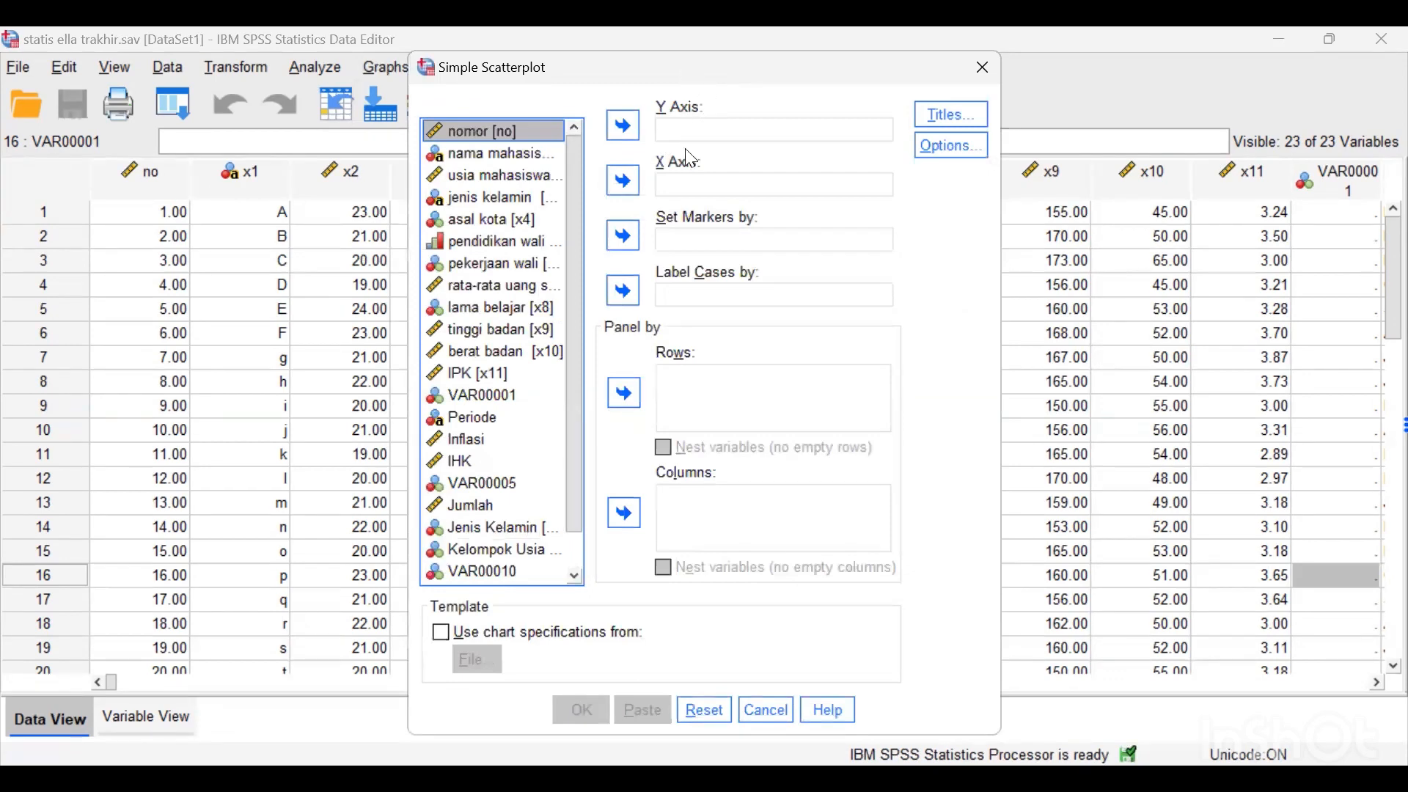
Generate the scatterplot with IPK on the Y axis and lama belajar on the X axis.
click(534, 372)
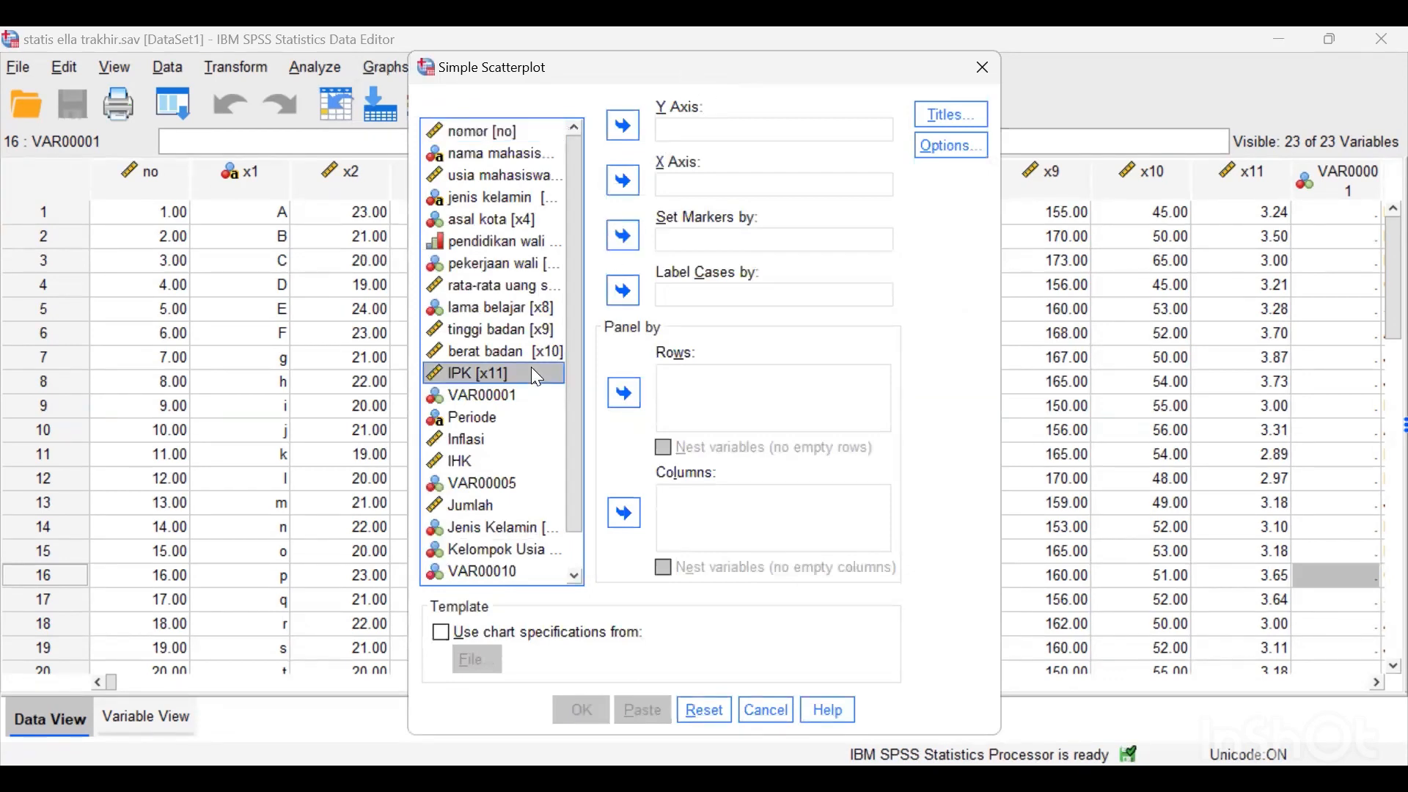
click(624, 126)
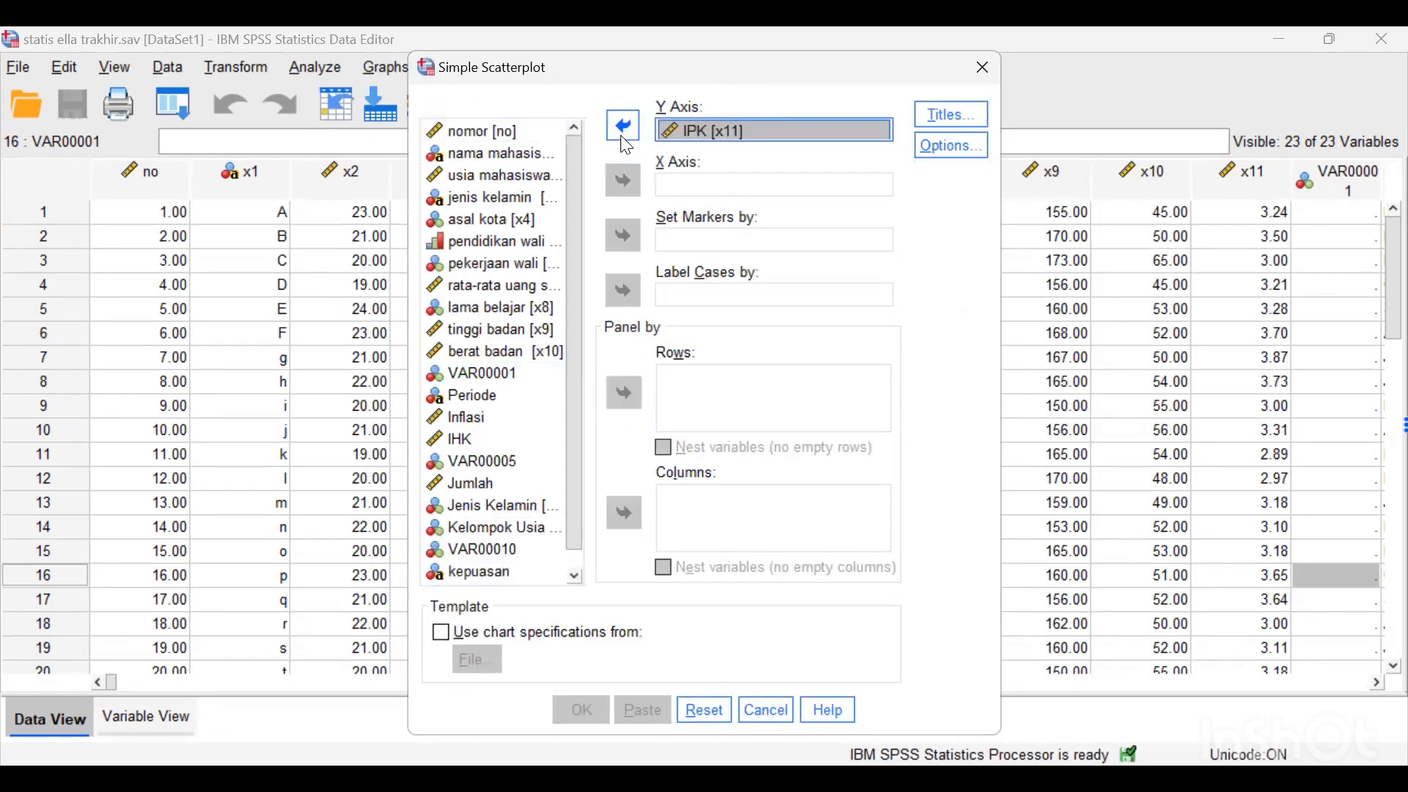
click(492, 307)
click(625, 181)
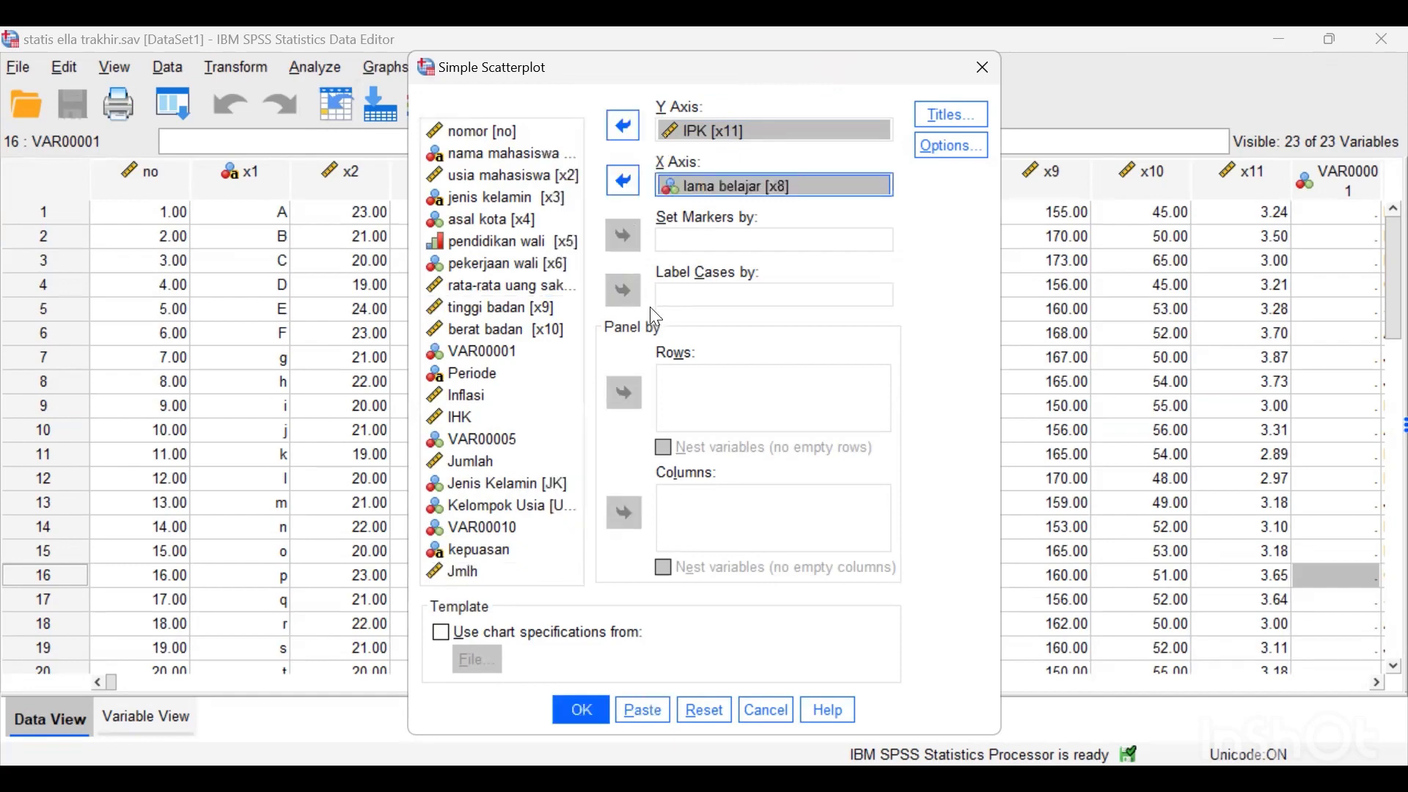
click(585, 709)
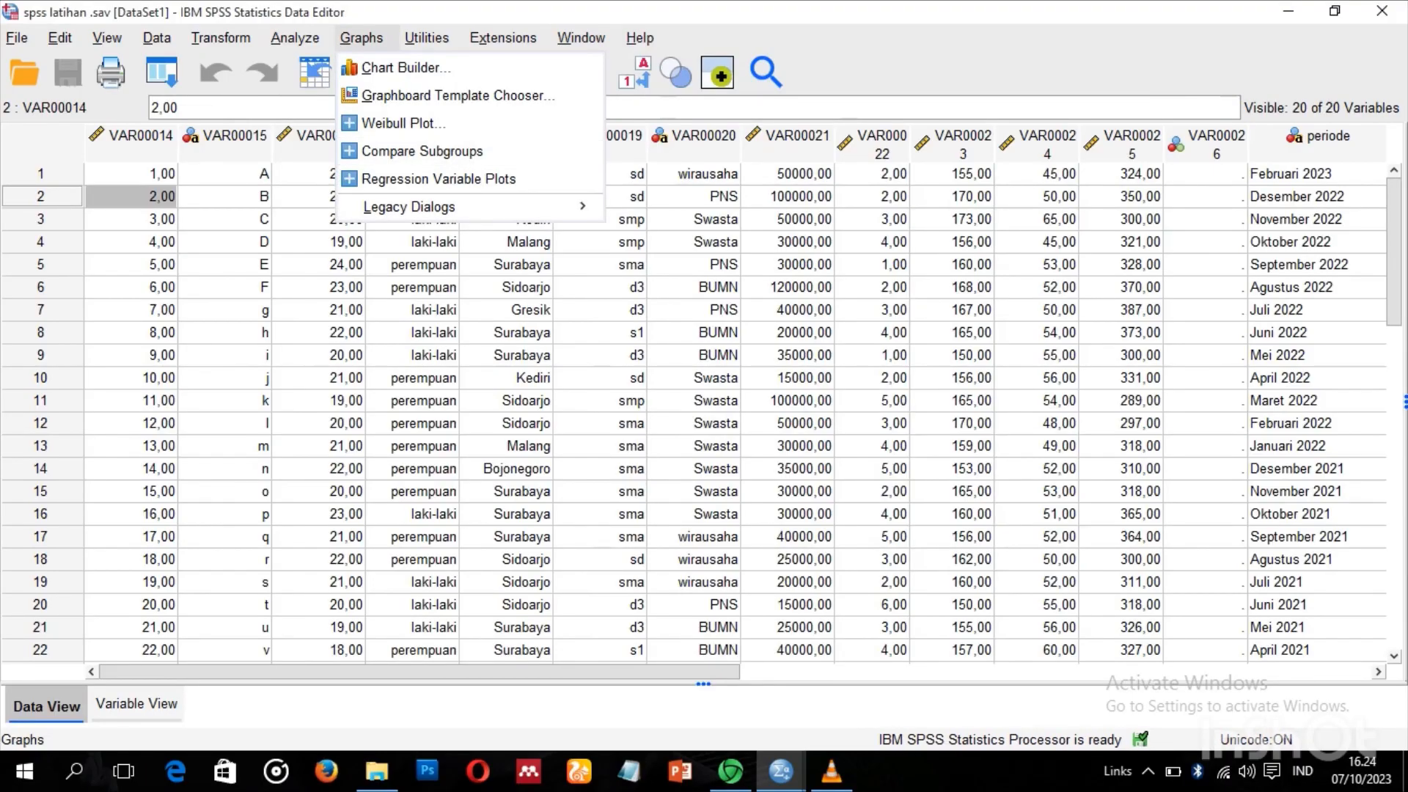
Generate a legacy histogram of rata-rata uang saku perhari from spss latihan .sav with the normal curve displayed, and review it.
mouse_move(409, 207)
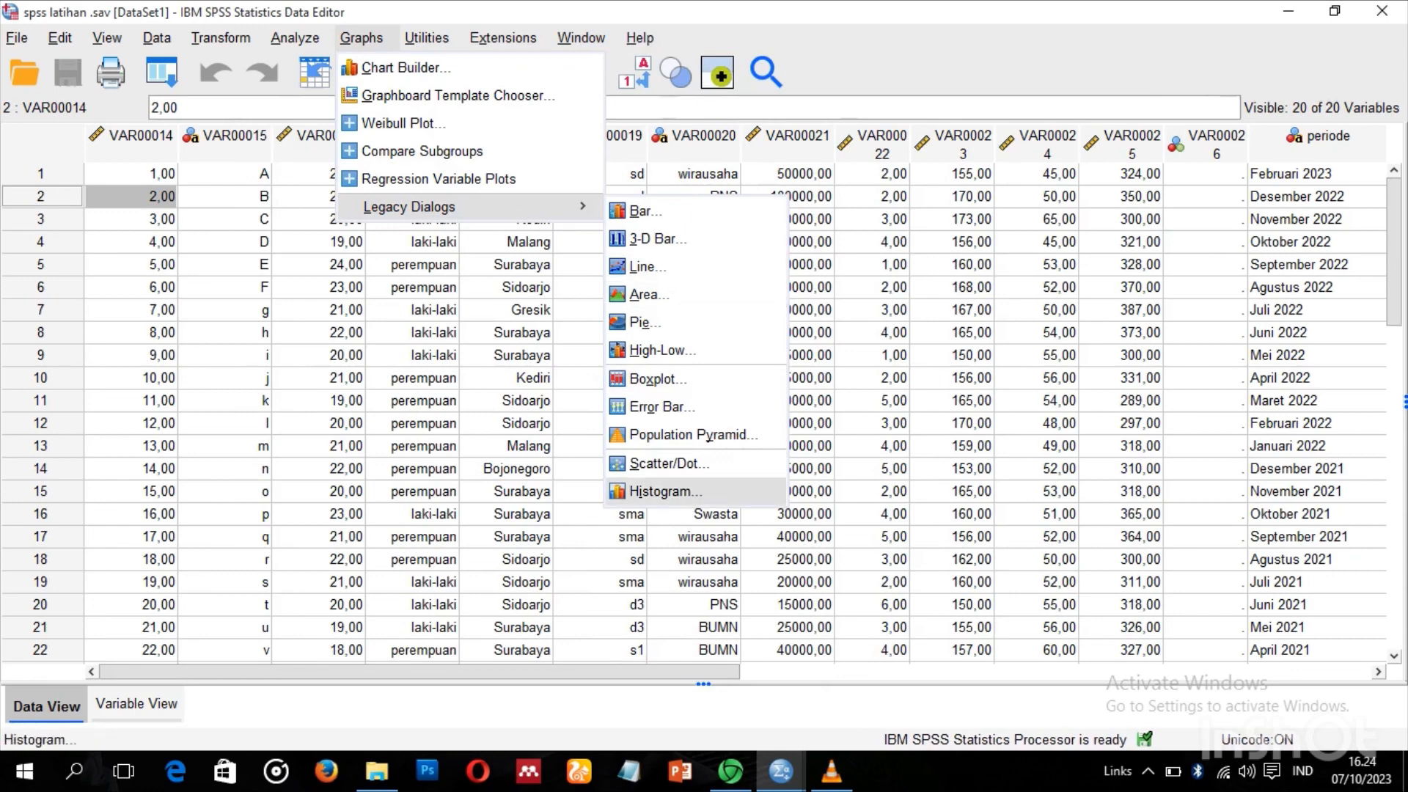
click(660, 491)
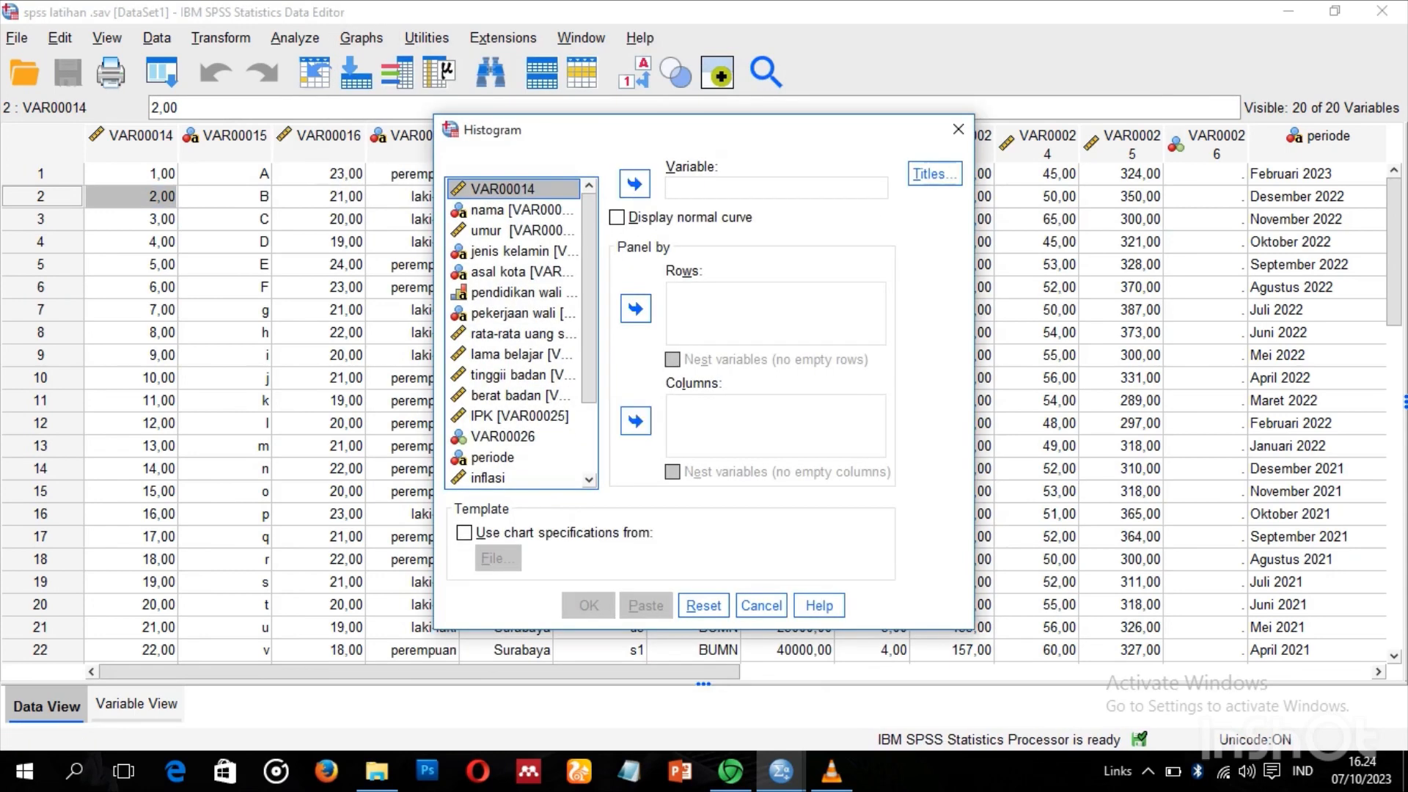
click(514, 333)
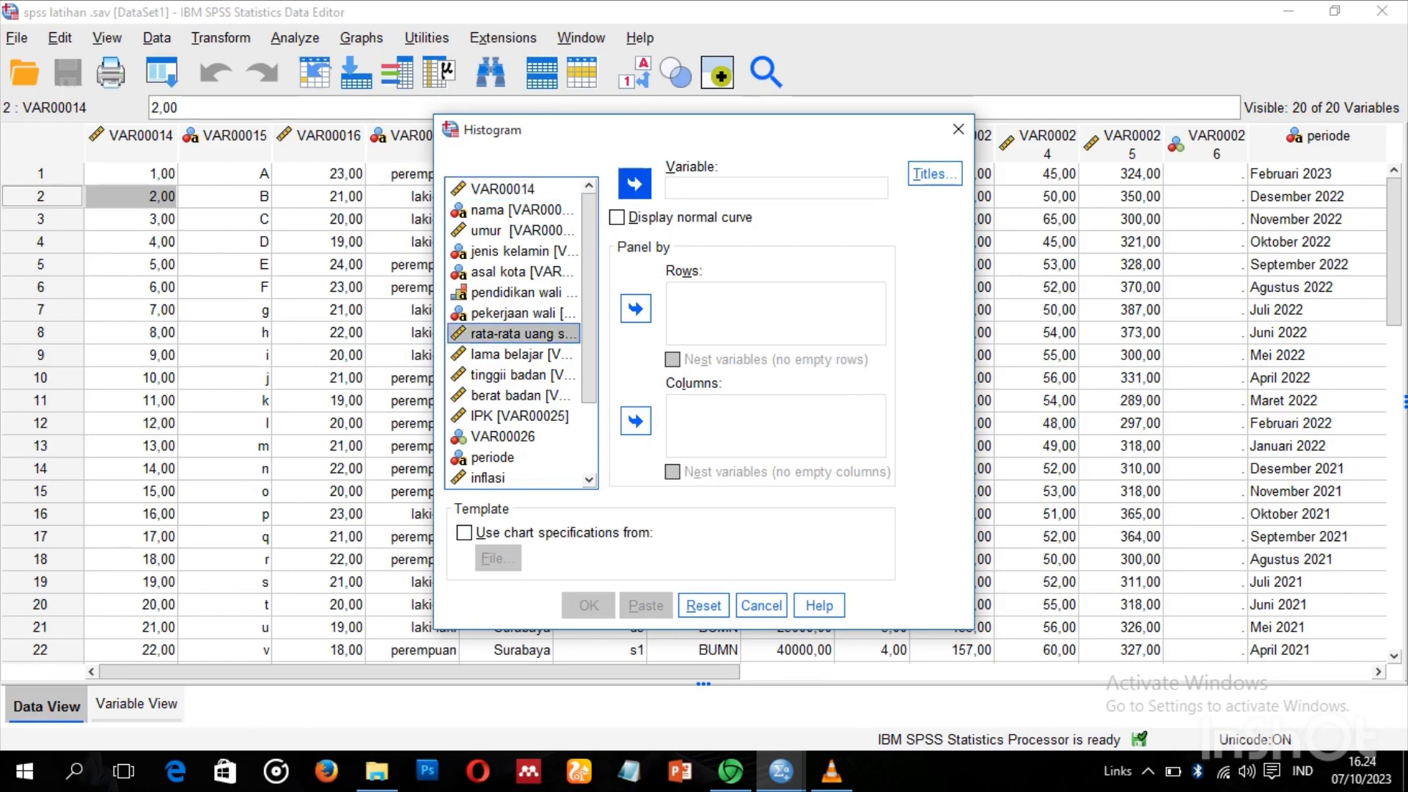
click(635, 183)
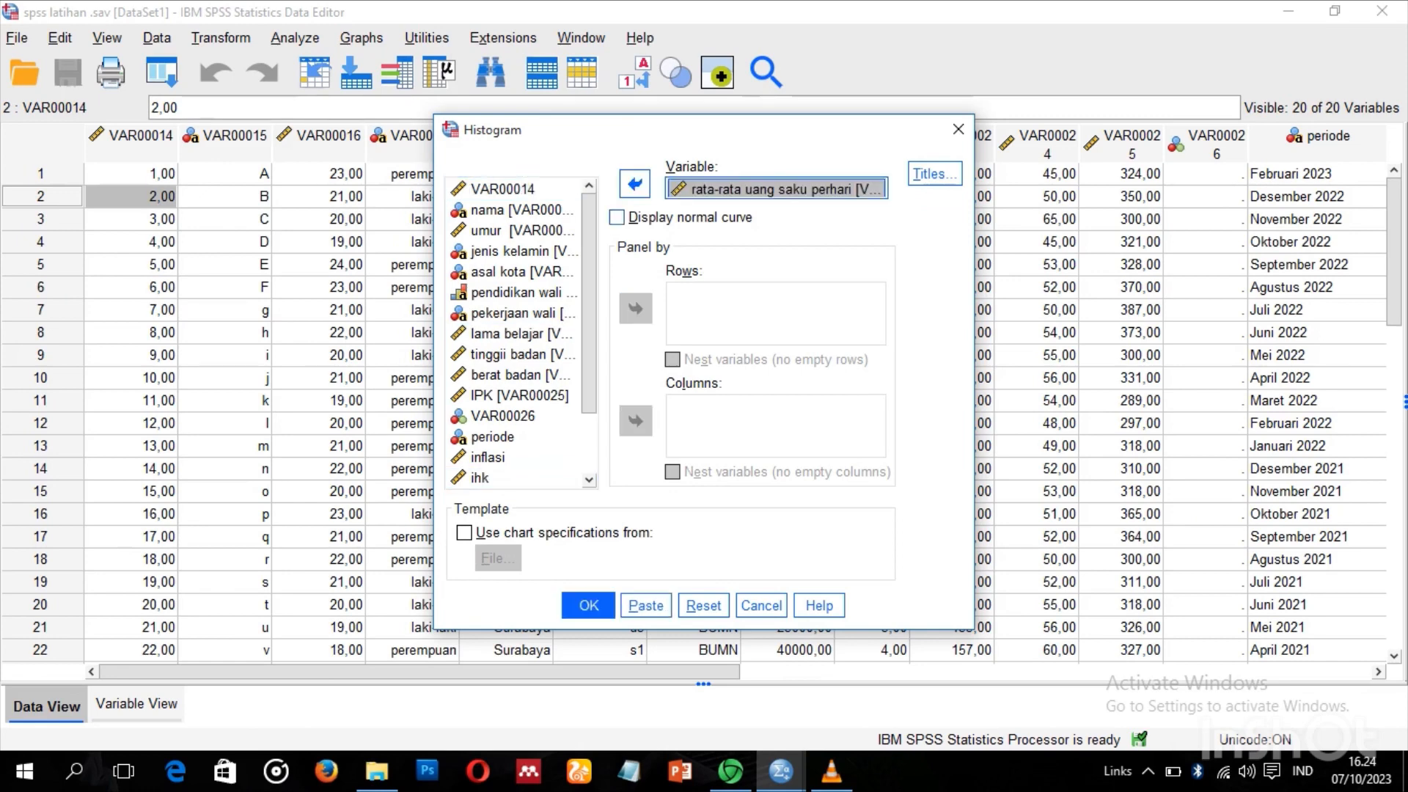
click(616, 218)
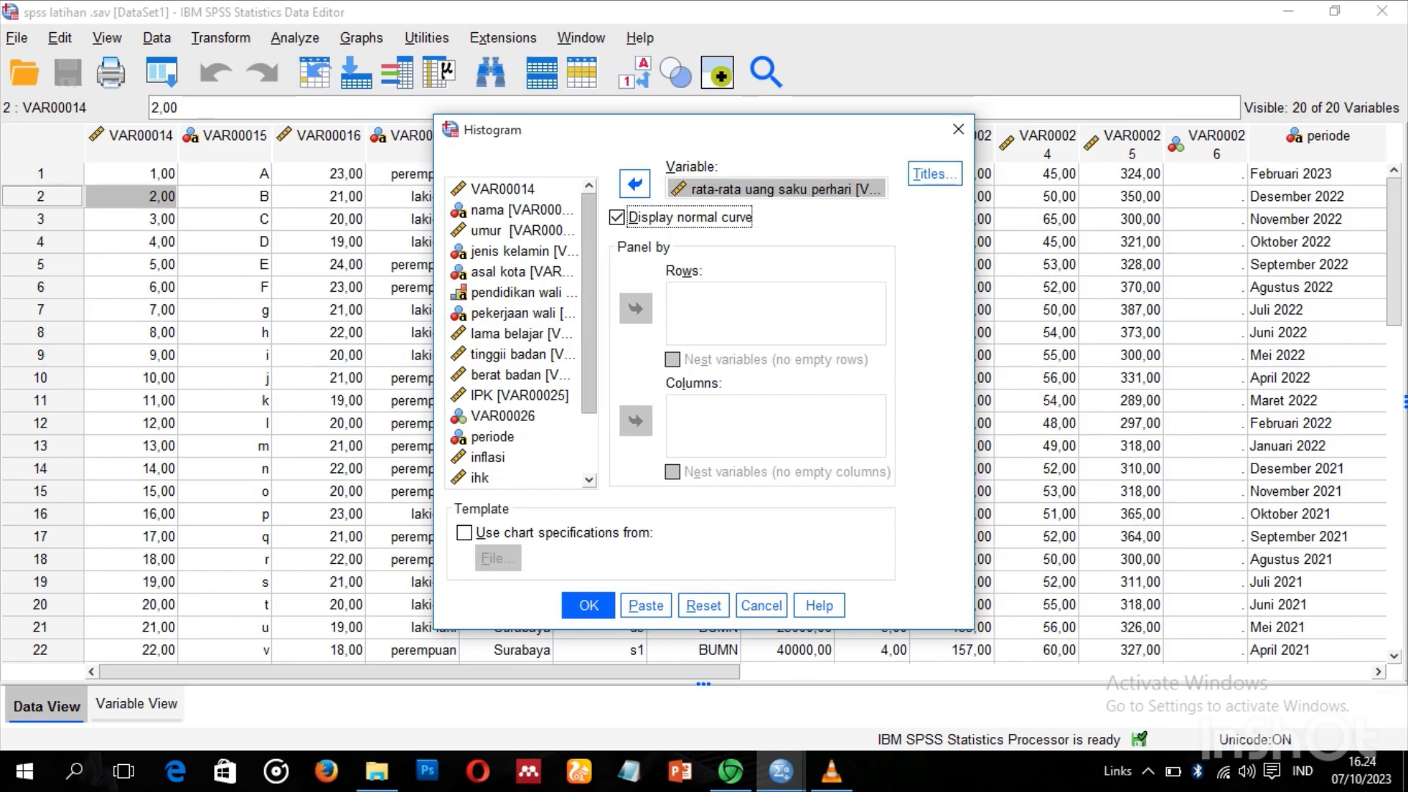
click(589, 605)
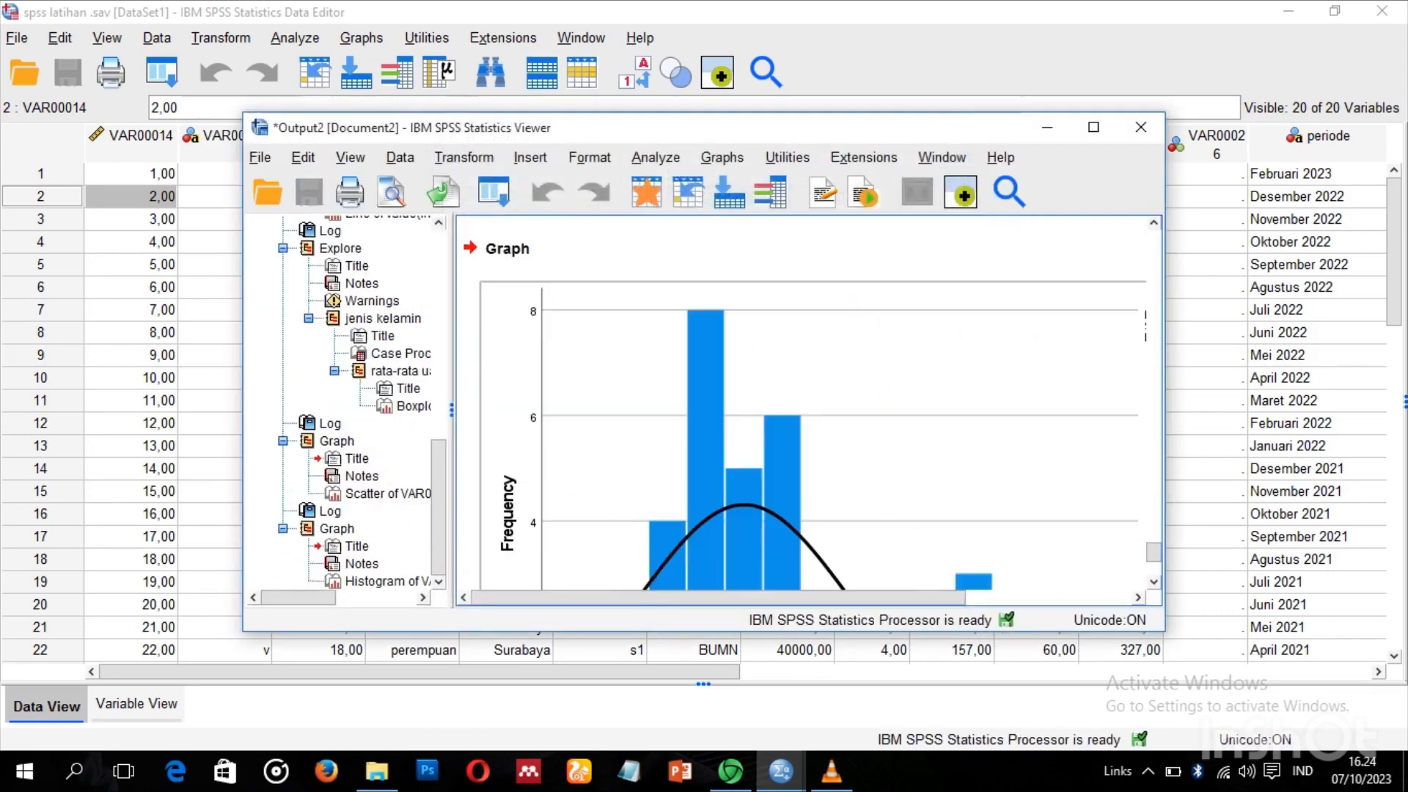
scroll(803, 349, down, 3)
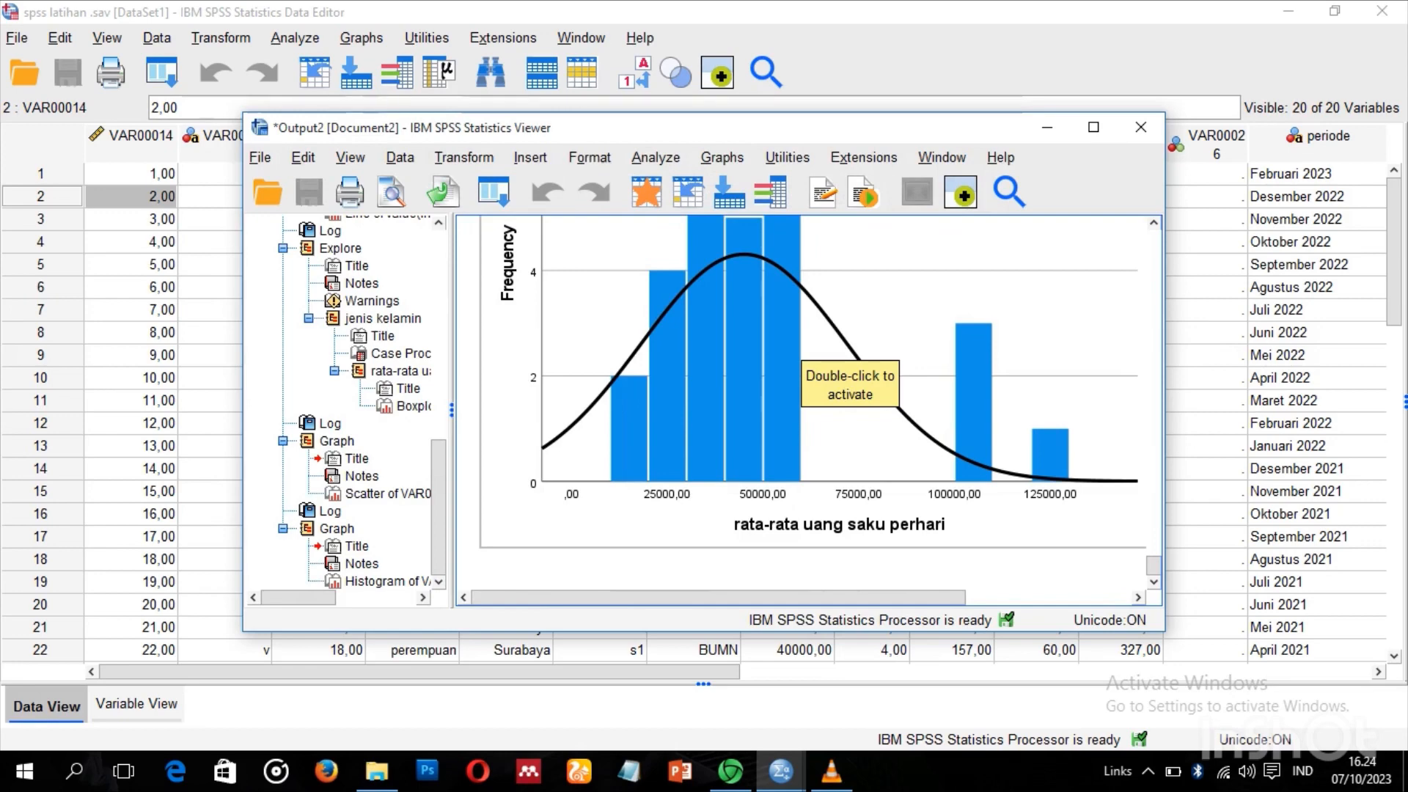
Start defining a legacy population pyramid that gets its counts from the Jumlah penduduk variable.
click(360, 37)
mouse_move(447, 207)
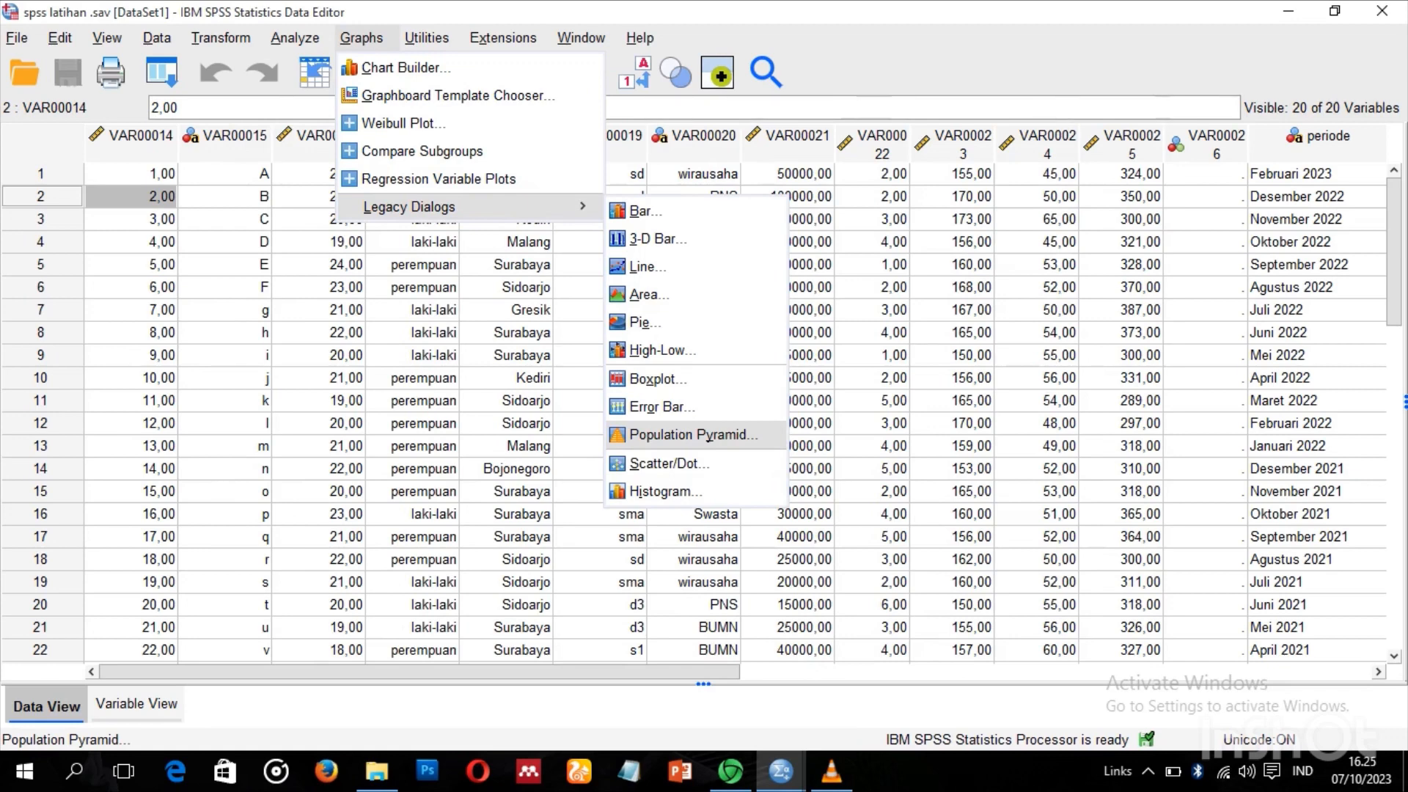
click(689, 434)
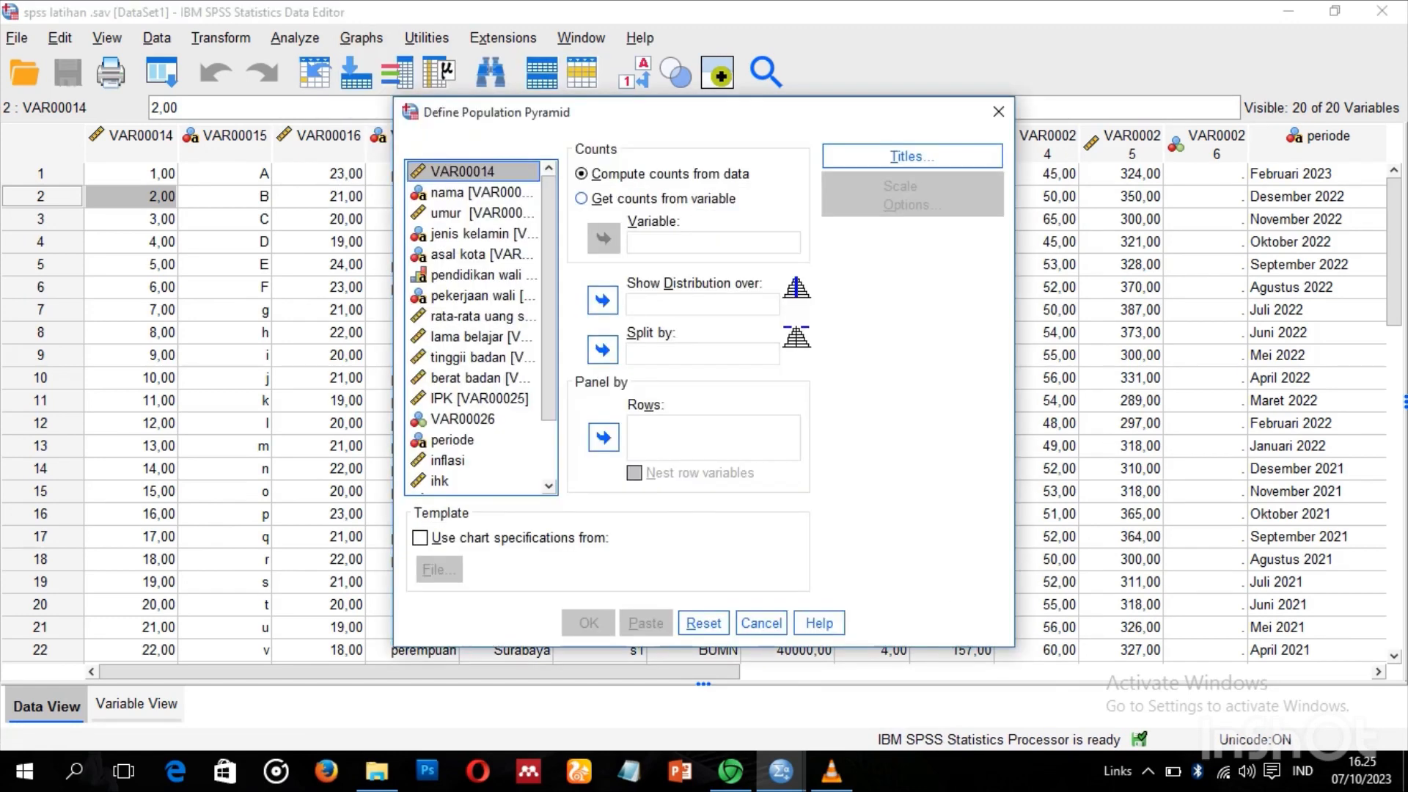
click(581, 199)
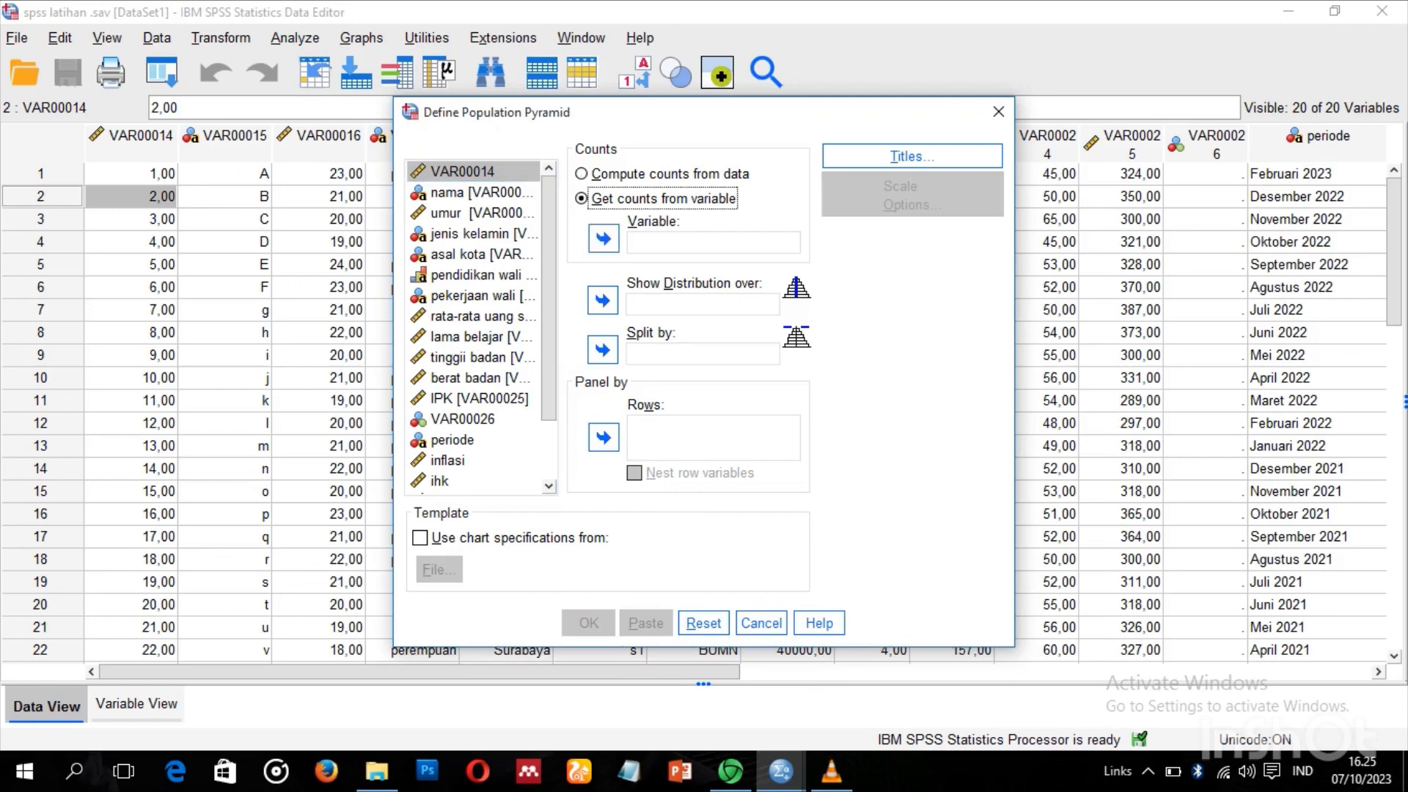
scroll(477, 330, down, 2)
click(477, 423)
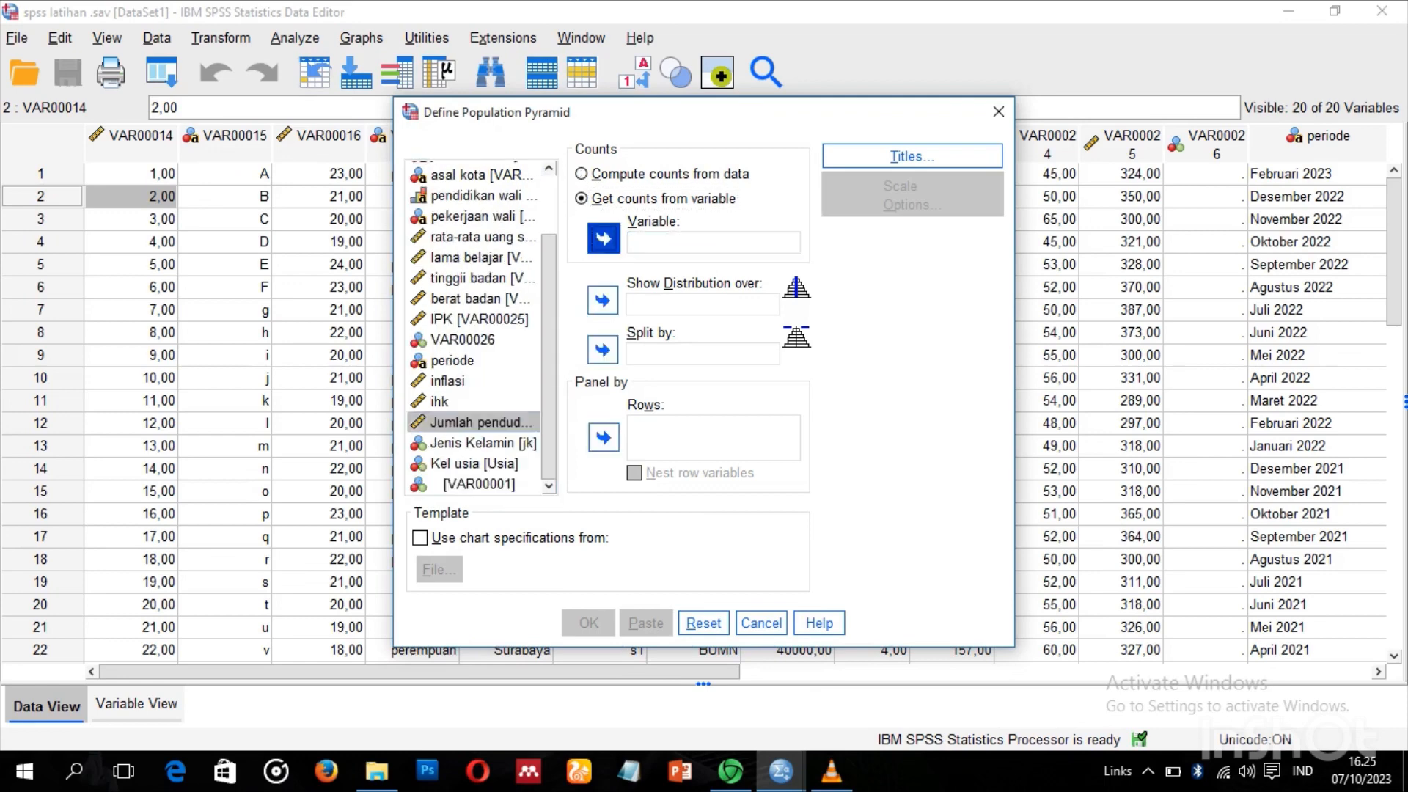
click(603, 237)
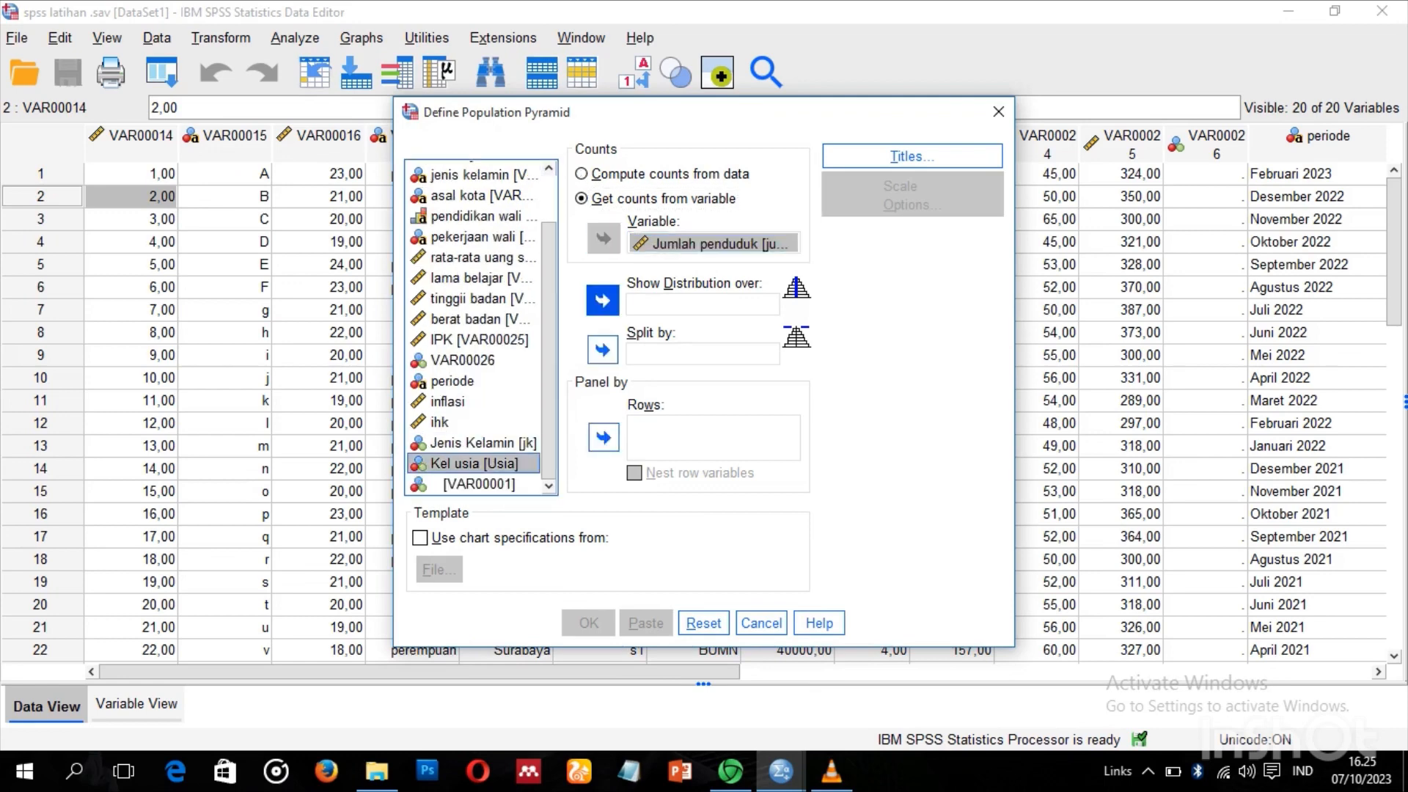
Show the pyramid's distribution over Kel usia, split it by Jenis Kelamin, and generate the chart.
click(602, 300)
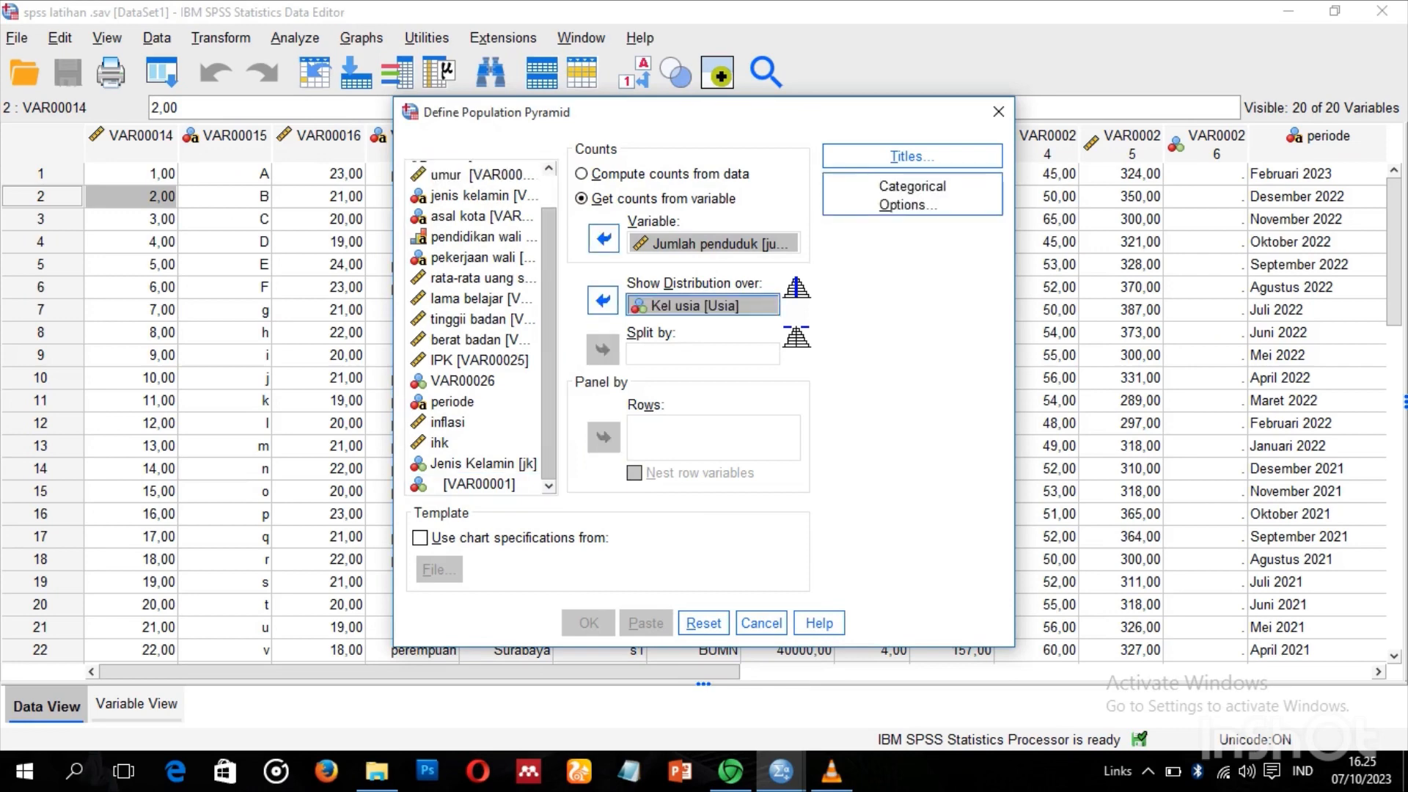
click(483, 463)
click(603, 349)
key(Return)
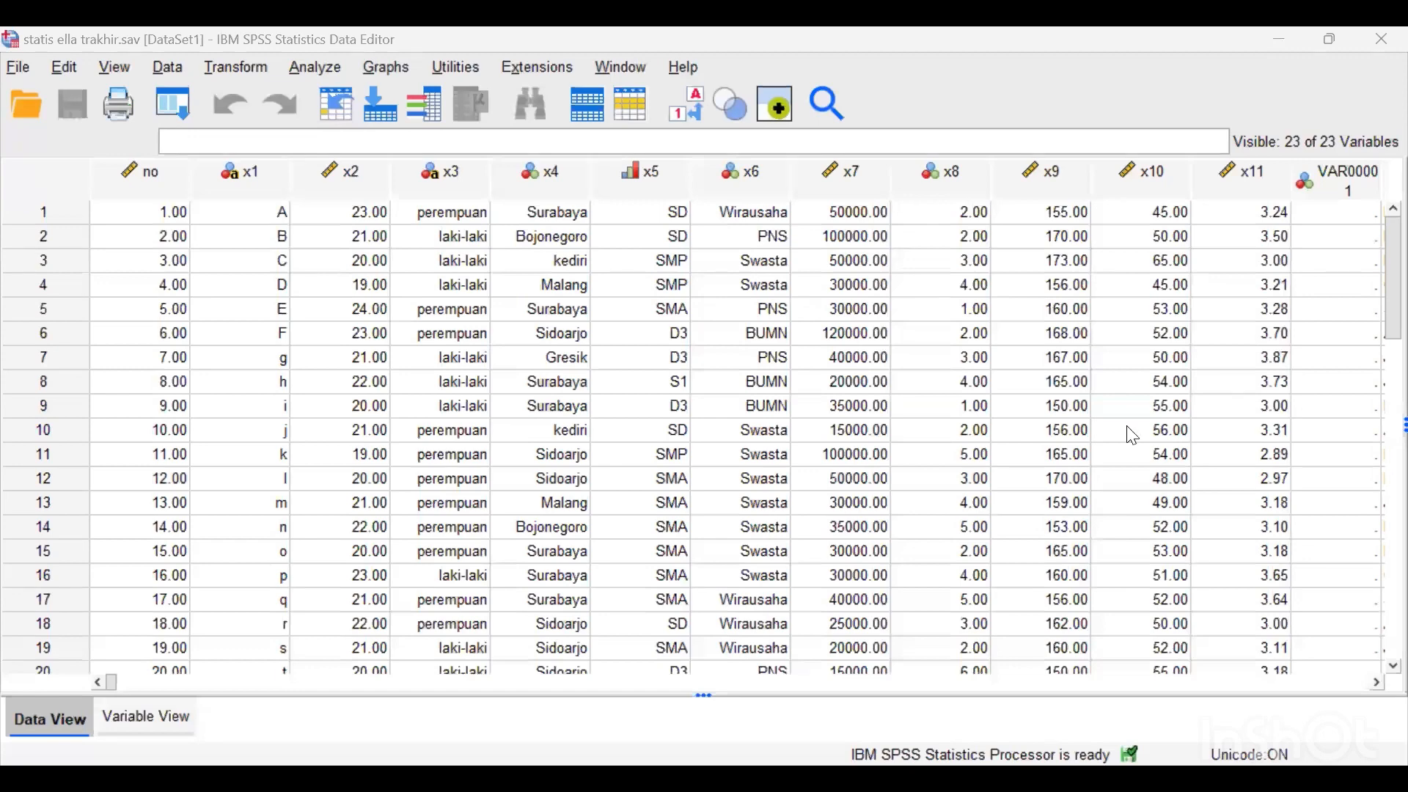
Start defining a simple Pareto chart from the statis ella trakhir.sav dataset, using counts or sums for groups of cases.
click(319, 64)
mouse_move(503, 737)
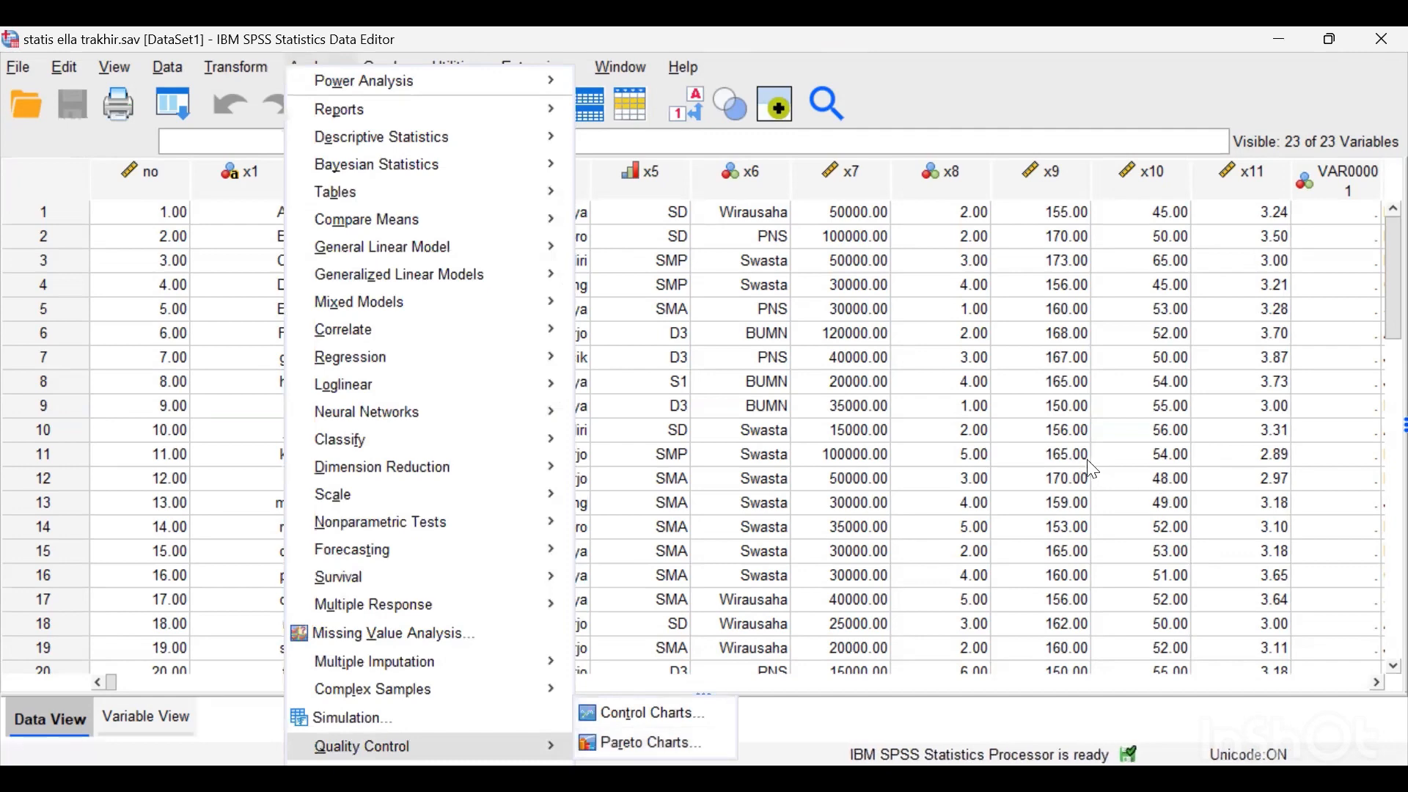
click(615, 742)
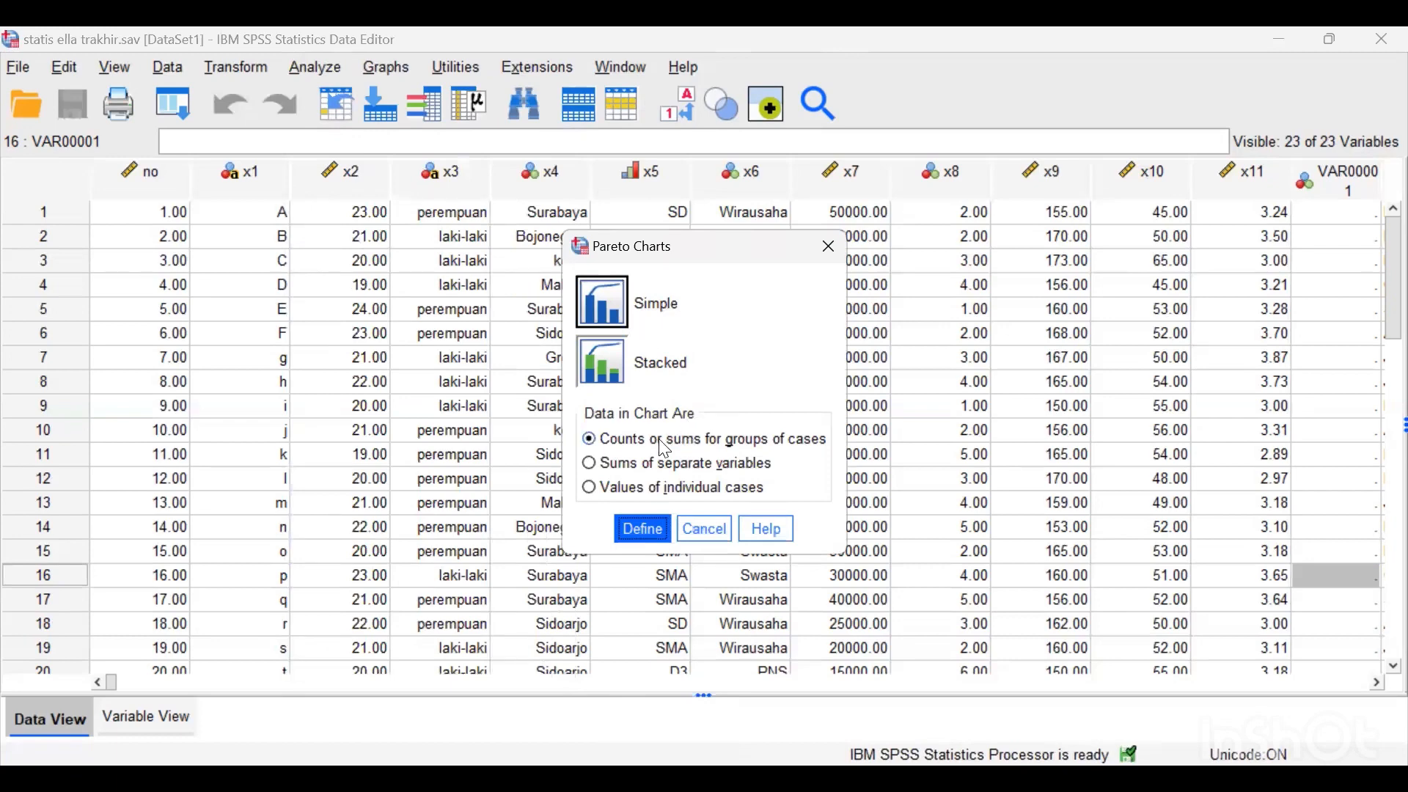
click(656, 538)
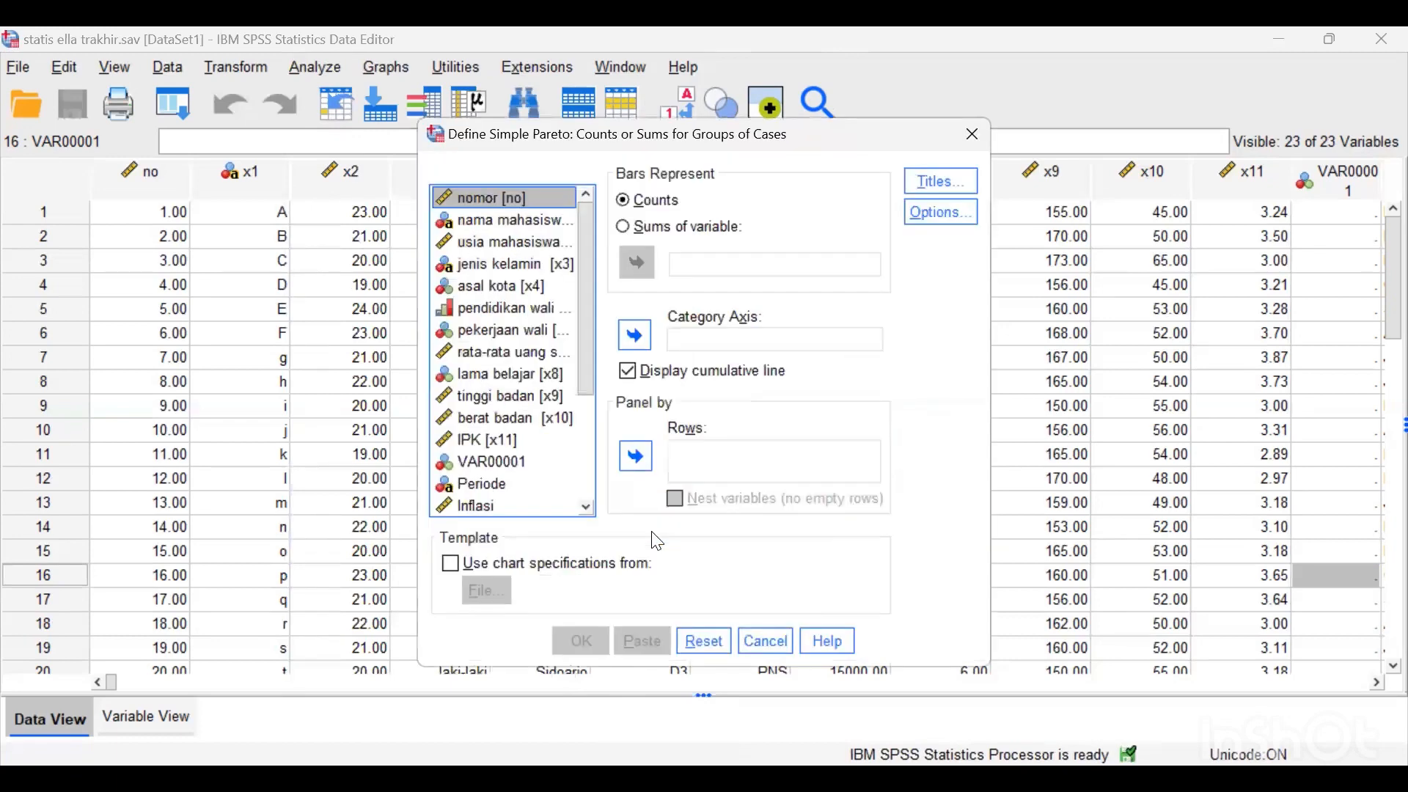
Generate the Pareto chart with bars as sums of Jmlh, kepuasan on the category axis and the cumulative line displayed.
click(624, 227)
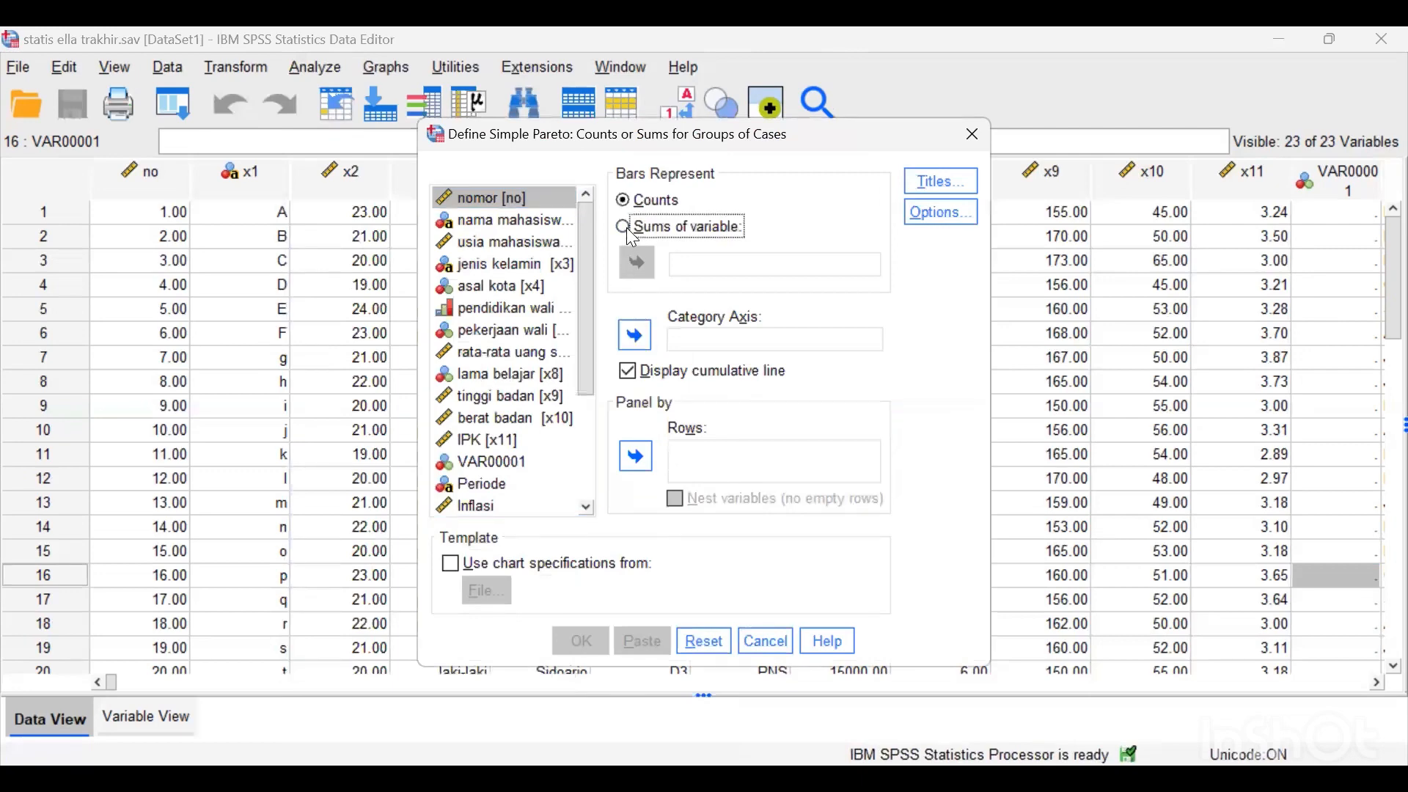
click(636, 264)
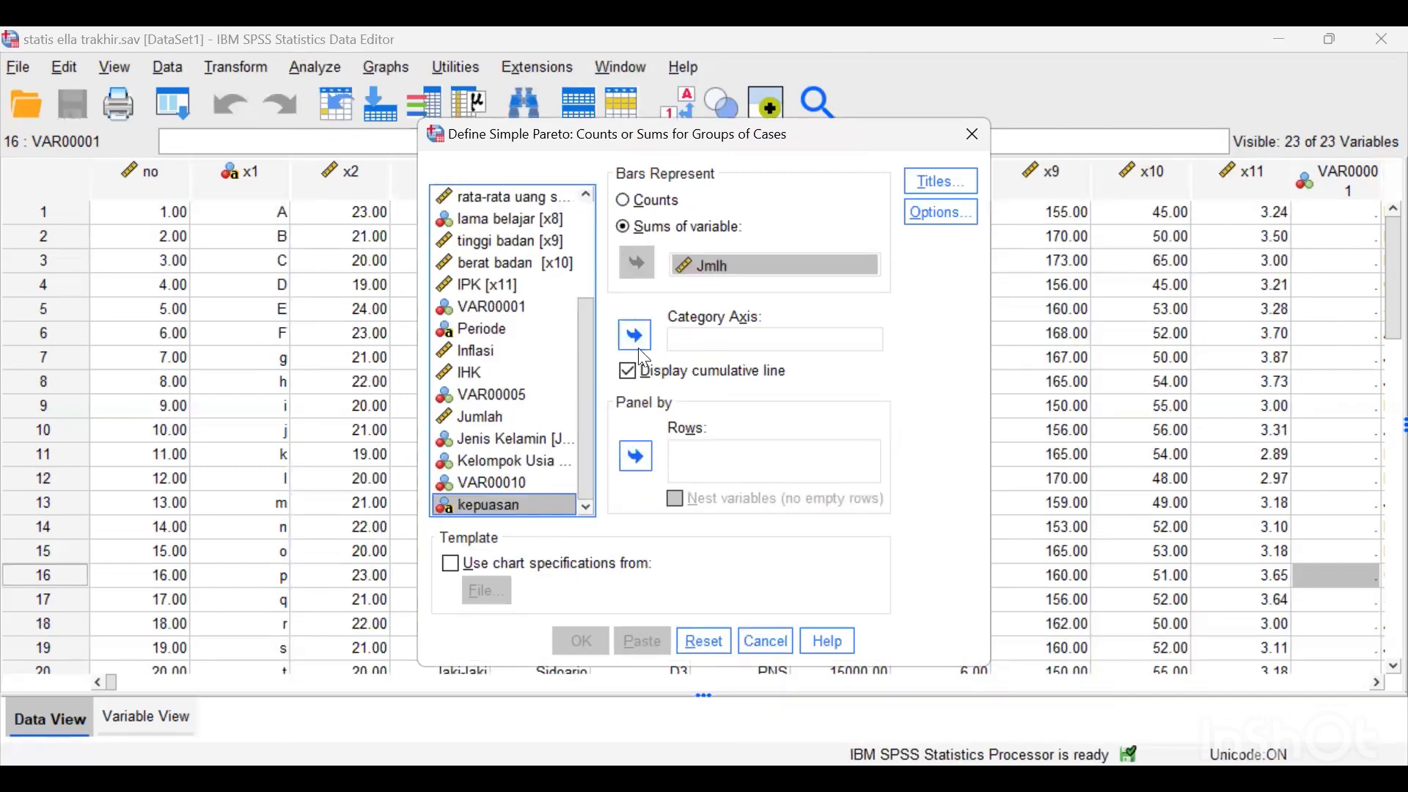
click(650, 327)
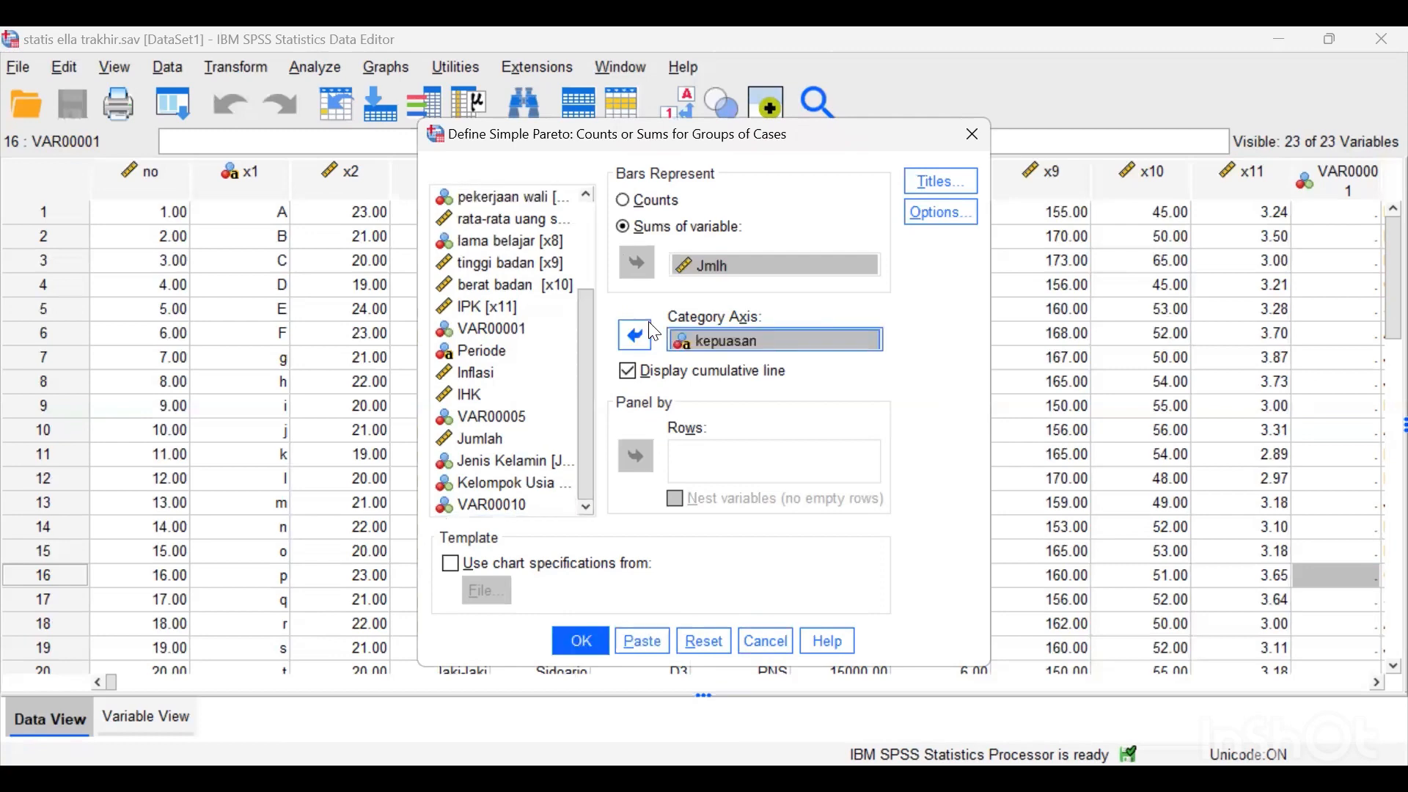
click(581, 641)
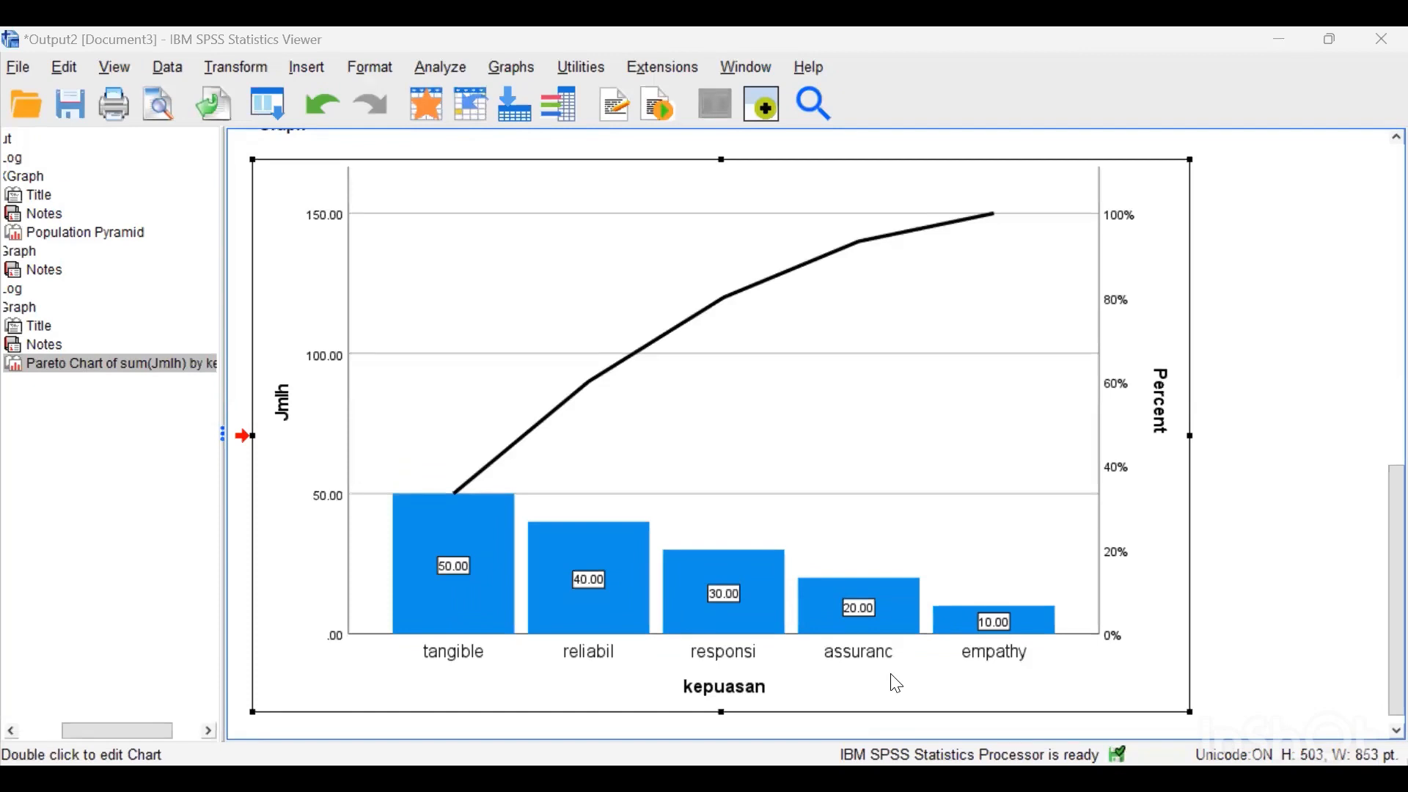
drag(891, 674, 1288, 466)
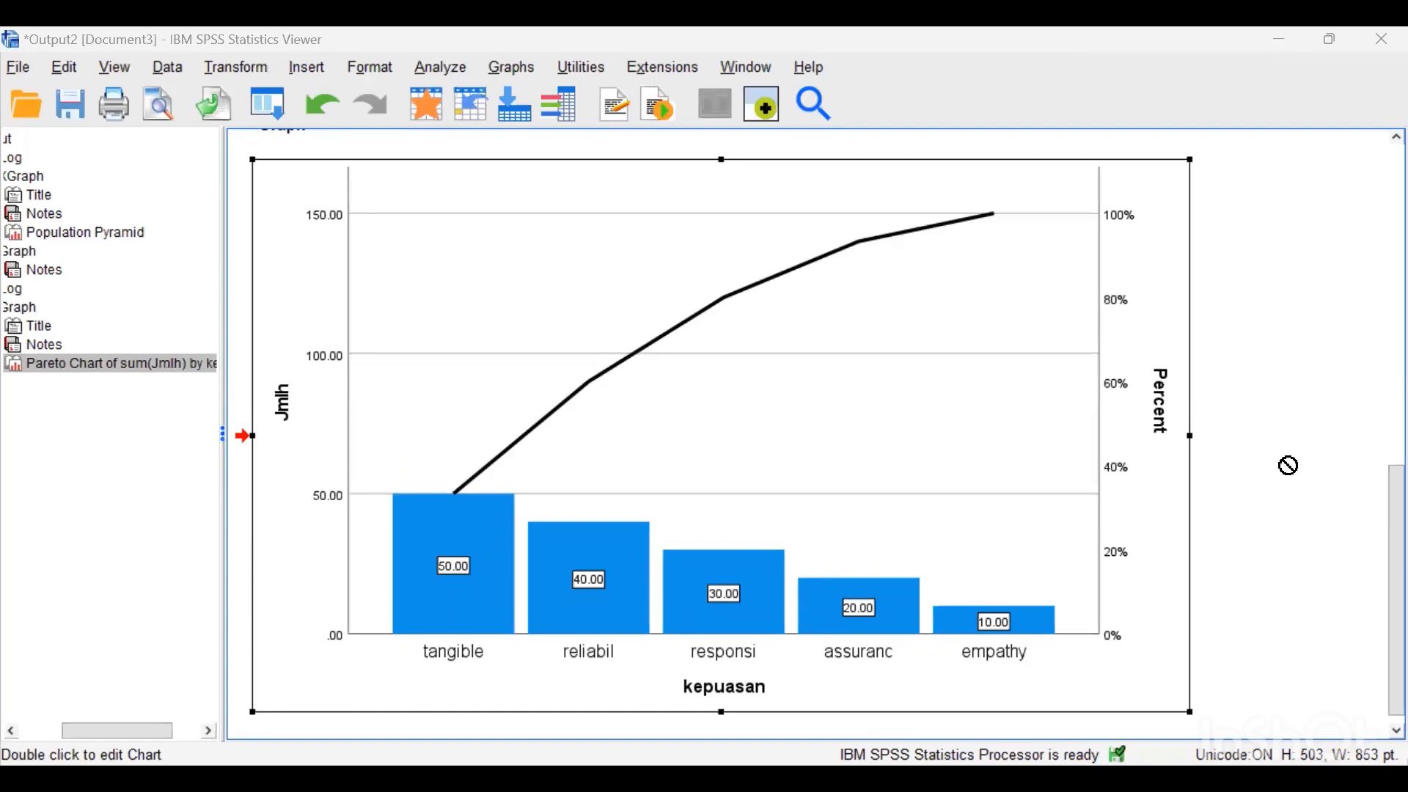